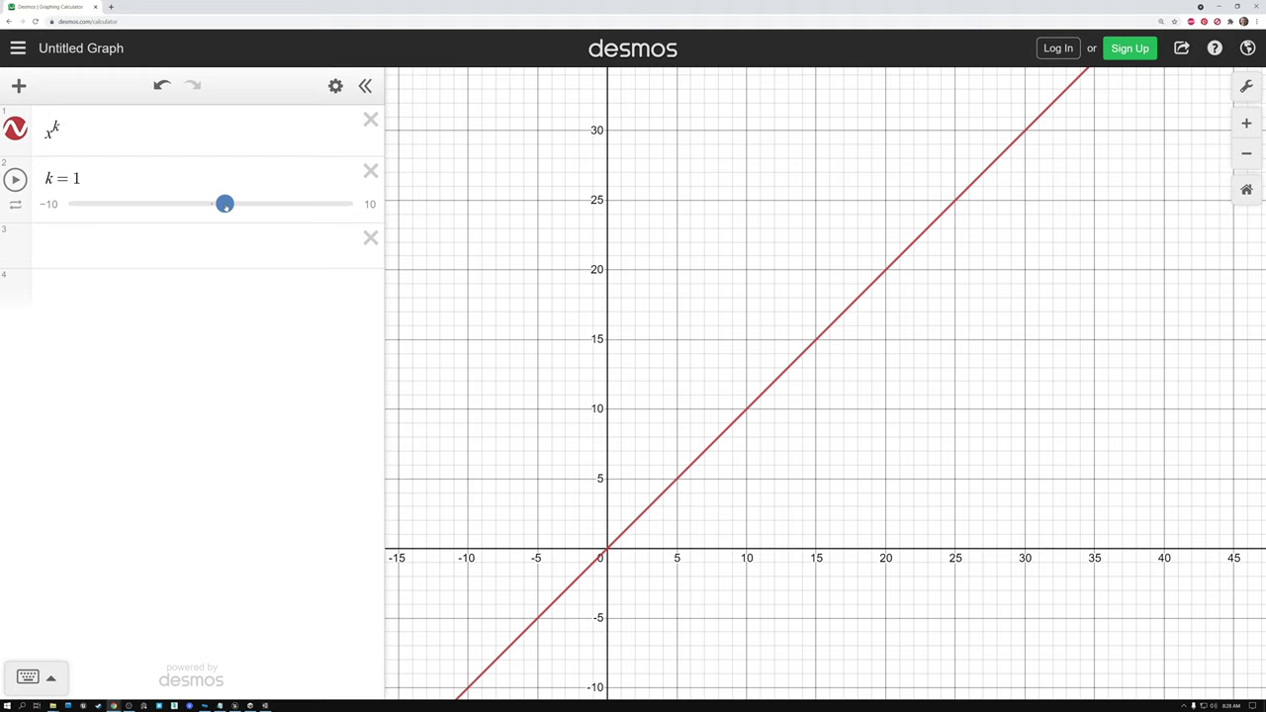
Step: Raise the exponent k of the x^k graph to 2 and to 3 to compare the curves
{"action": "left_click_drag", "start_coordinate": [225, 205], "coordinate": [240, 206]}
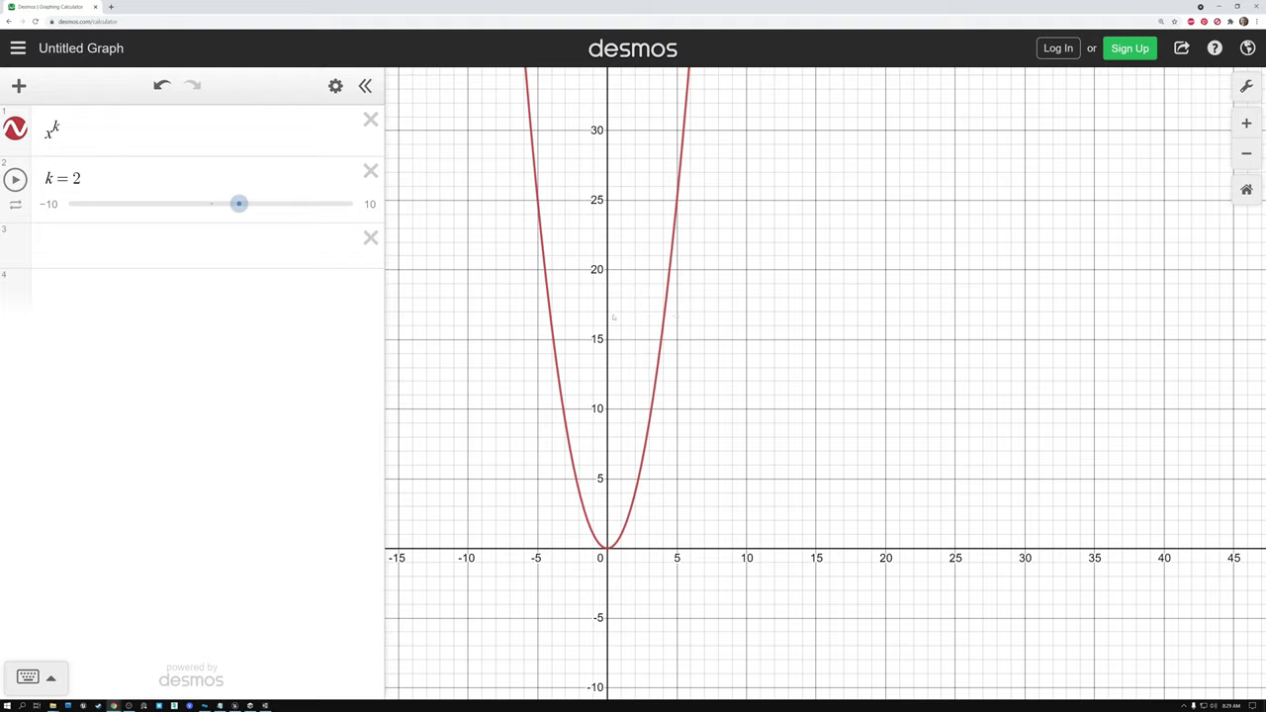
{"action": "left_click_drag", "start_coordinate": [239, 204], "coordinate": [253, 205]}
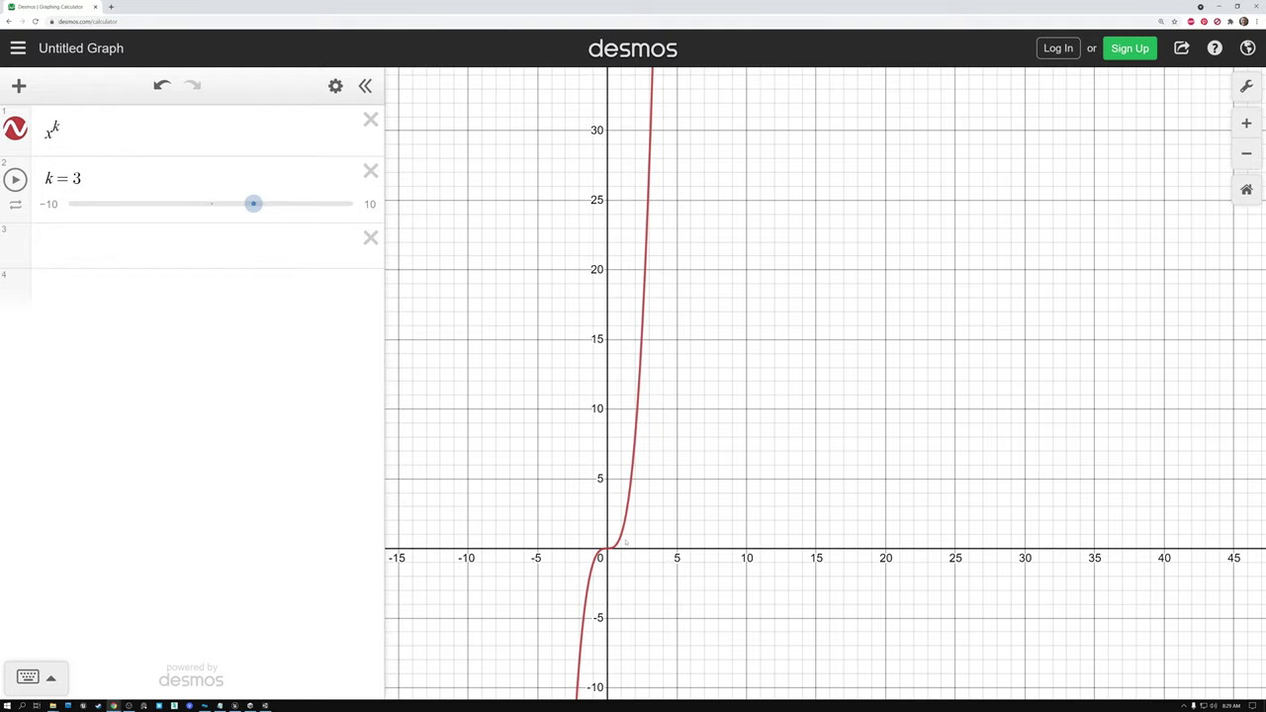
Step: Examine the x^3 curve closely over the range from 0 to 1 on both axes
{"action": "scroll", "coordinate": [626, 542], "scroll_direction": "up", "scroll_amount": 5}
{"action": "scroll", "coordinate": [634, 540], "scroll_direction": "up", "scroll_amount": 5}
{"action": "scroll", "coordinate": [639, 514], "scroll_direction": "up", "scroll_amount": 4}
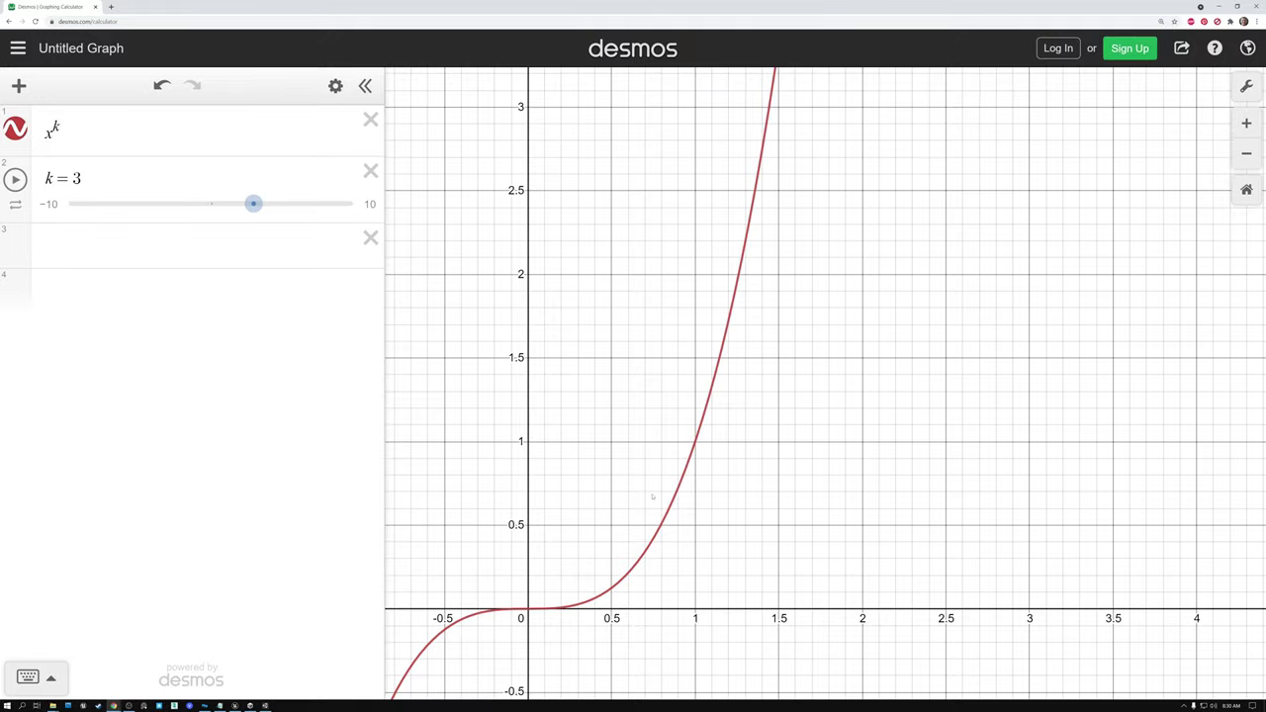
{"action": "left_click_drag", "start_coordinate": [594, 509], "coordinate": [729, 367]}
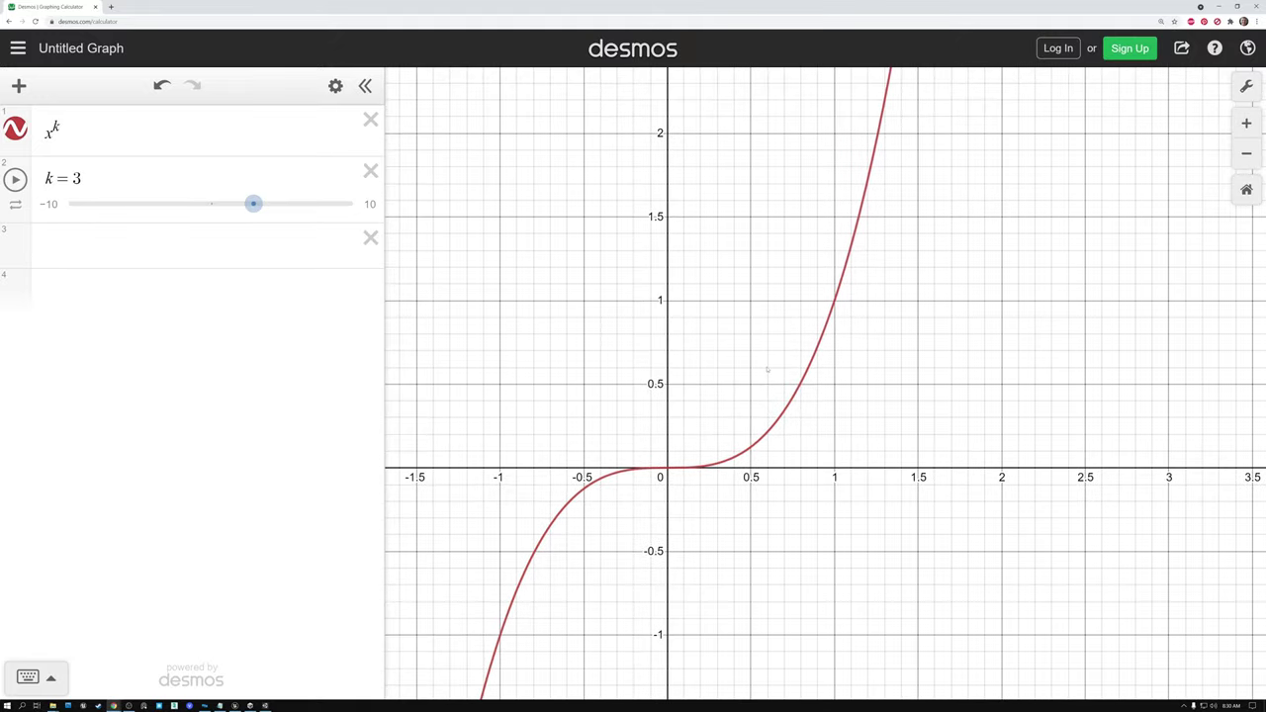
{"action": "scroll", "coordinate": [768, 370], "scroll_direction": "up", "scroll_amount": 2}
{"action": "scroll", "coordinate": [768, 370], "scroll_direction": "up", "scroll_amount": 3}
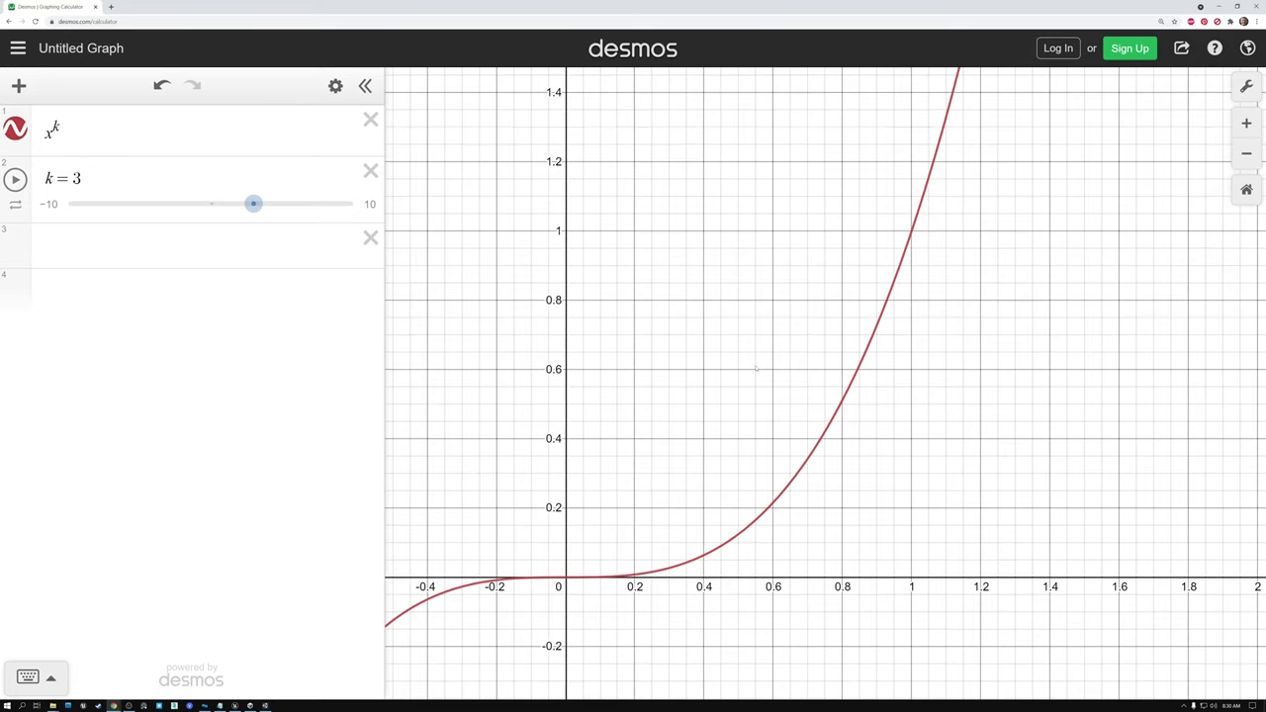
{"action": "scroll", "coordinate": [755, 368], "scroll_direction": "up", "scroll_amount": 2}
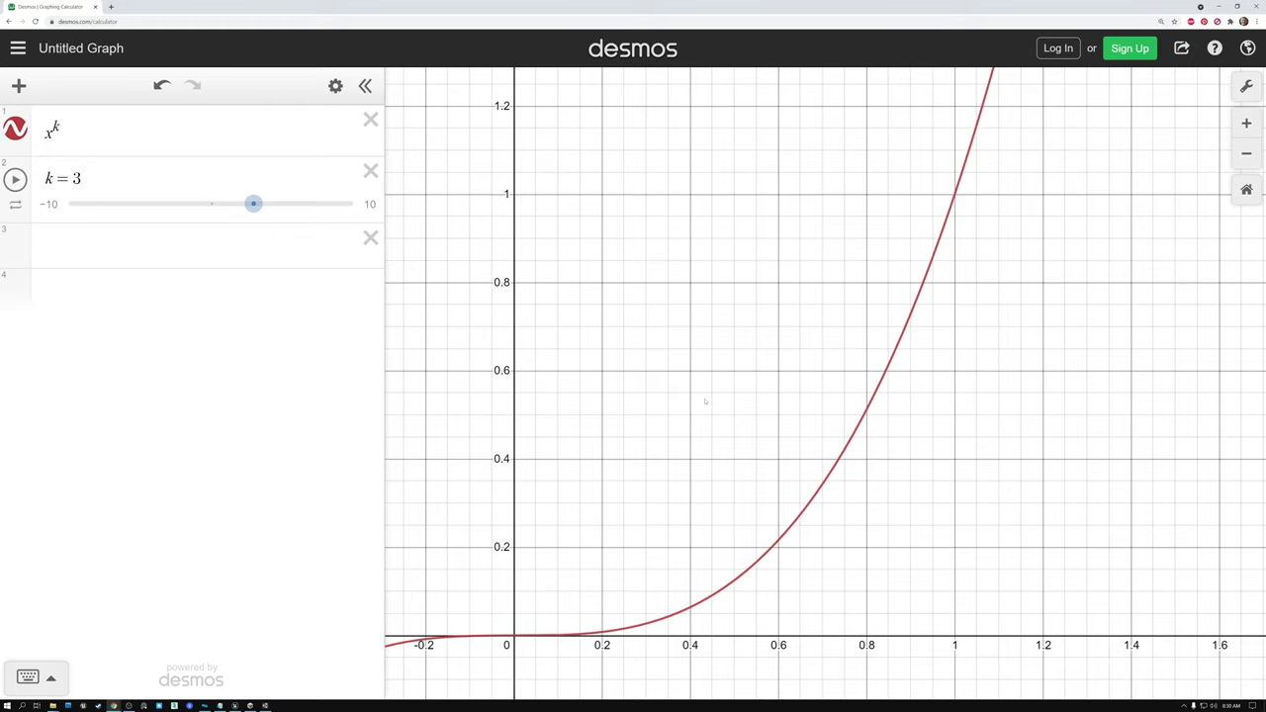
{"action": "scroll", "coordinate": [704, 400], "scroll_direction": "up", "scroll_amount": 2}
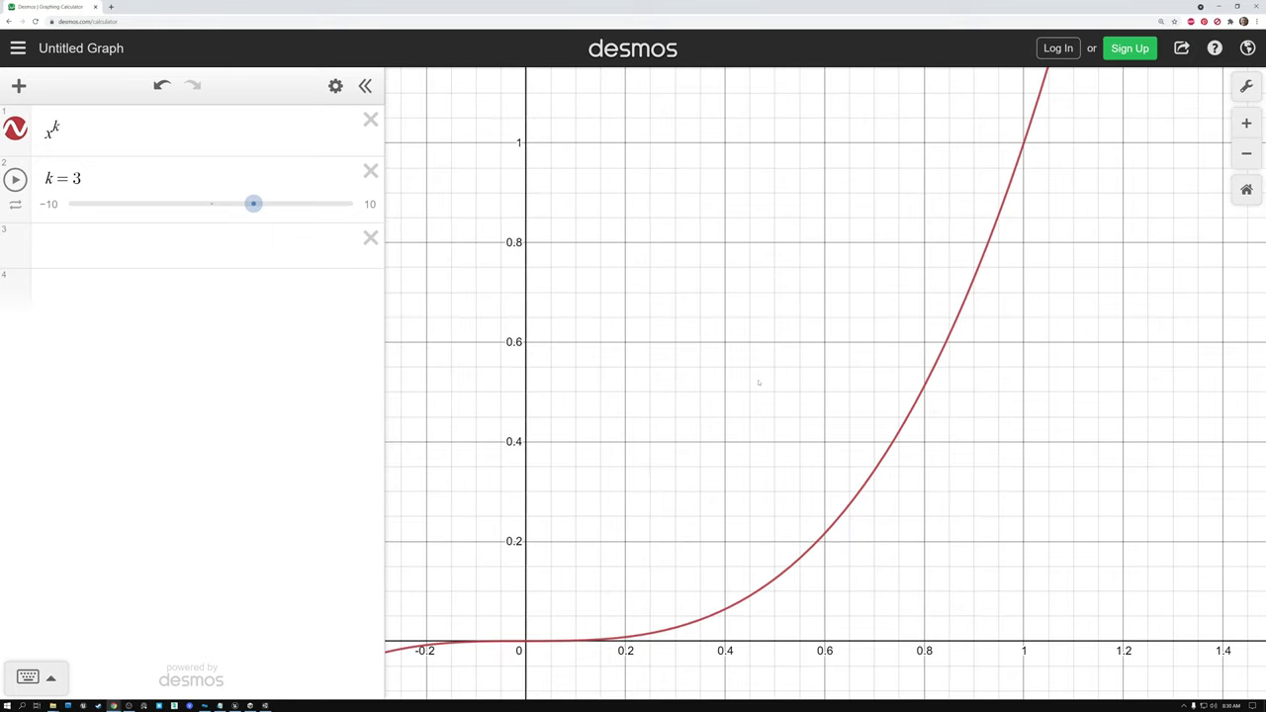
{"action": "left_click_drag", "start_coordinate": [771, 372], "coordinate": [793, 366]}
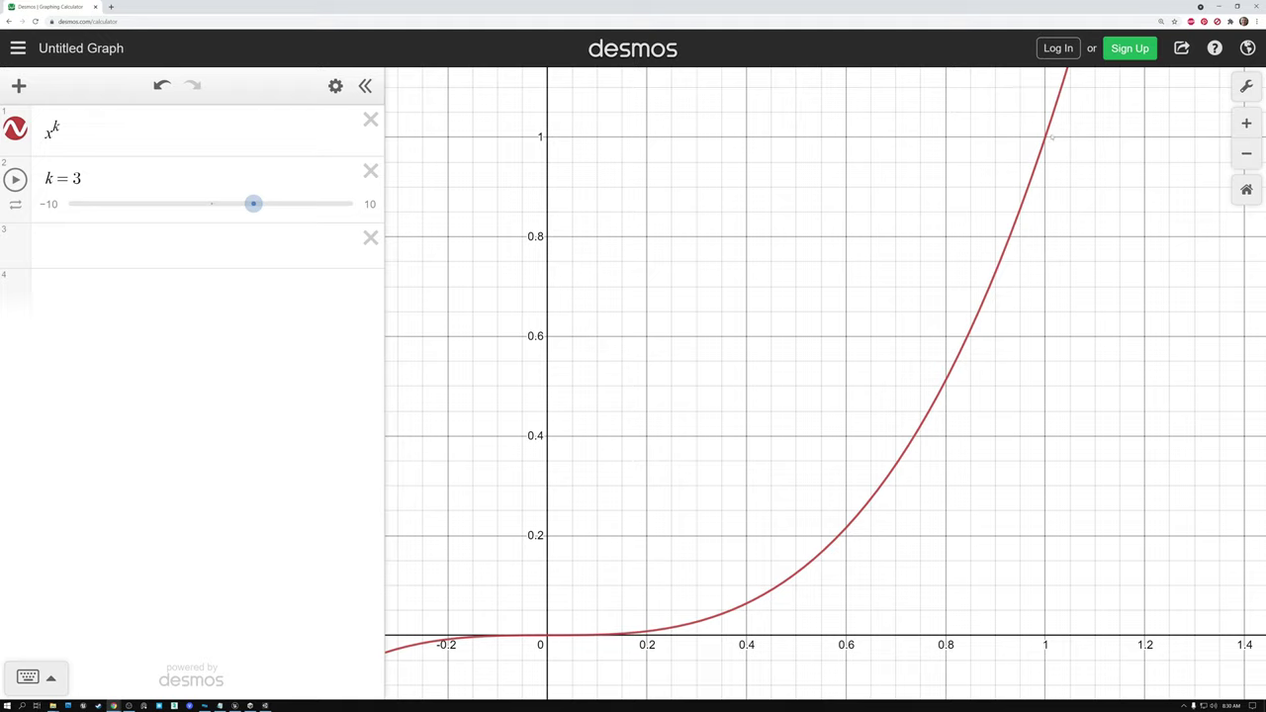
Step: Step the exponent k through 1, 1.6, 2.4 and 3.6, reset it to 1, and set it to 2.4
{"action": "left_click_drag", "start_coordinate": [254, 204], "coordinate": [225, 204]}
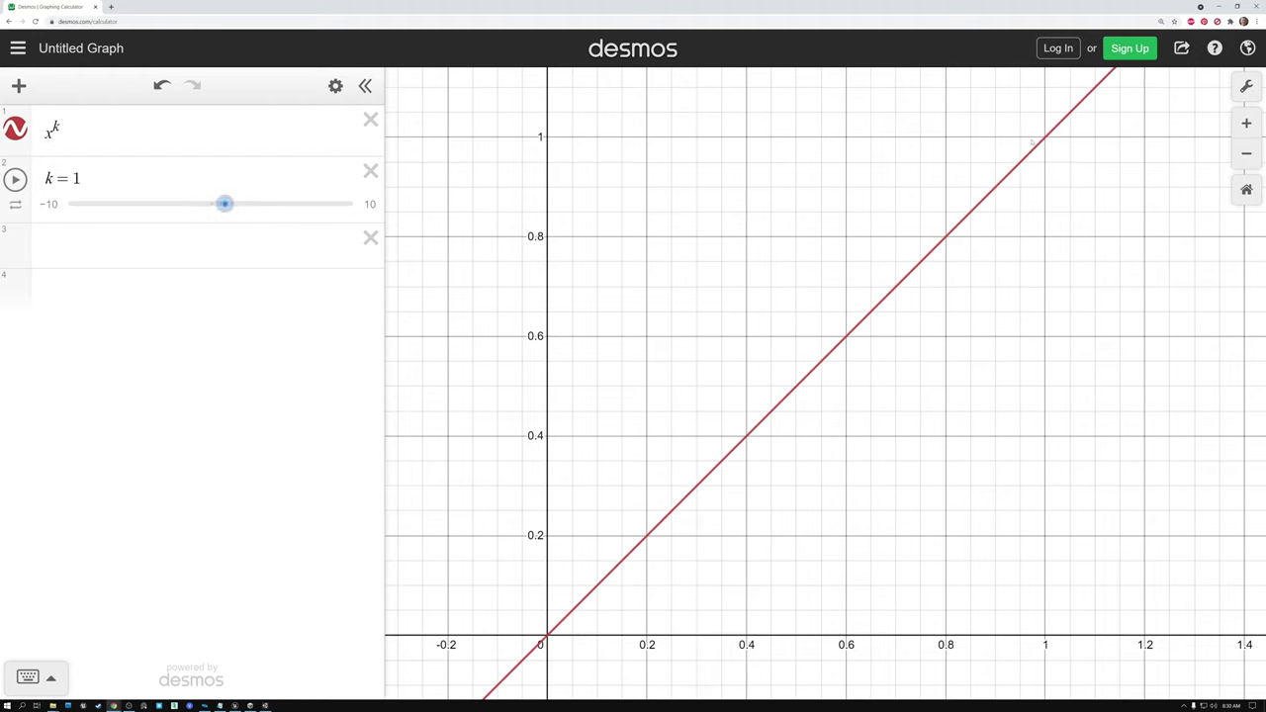
{"action": "left_click_drag", "start_coordinate": [224, 204], "coordinate": [233, 205]}
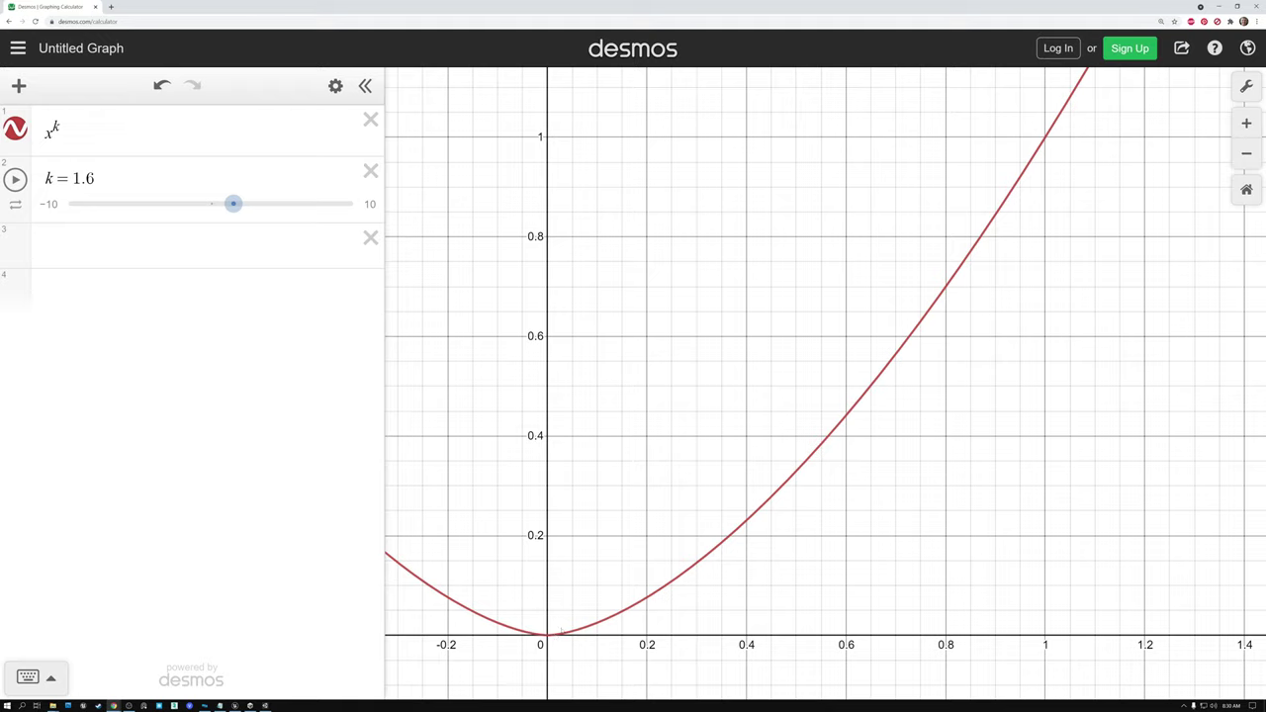
{"action": "left_click_drag", "start_coordinate": [234, 203], "coordinate": [245, 204]}
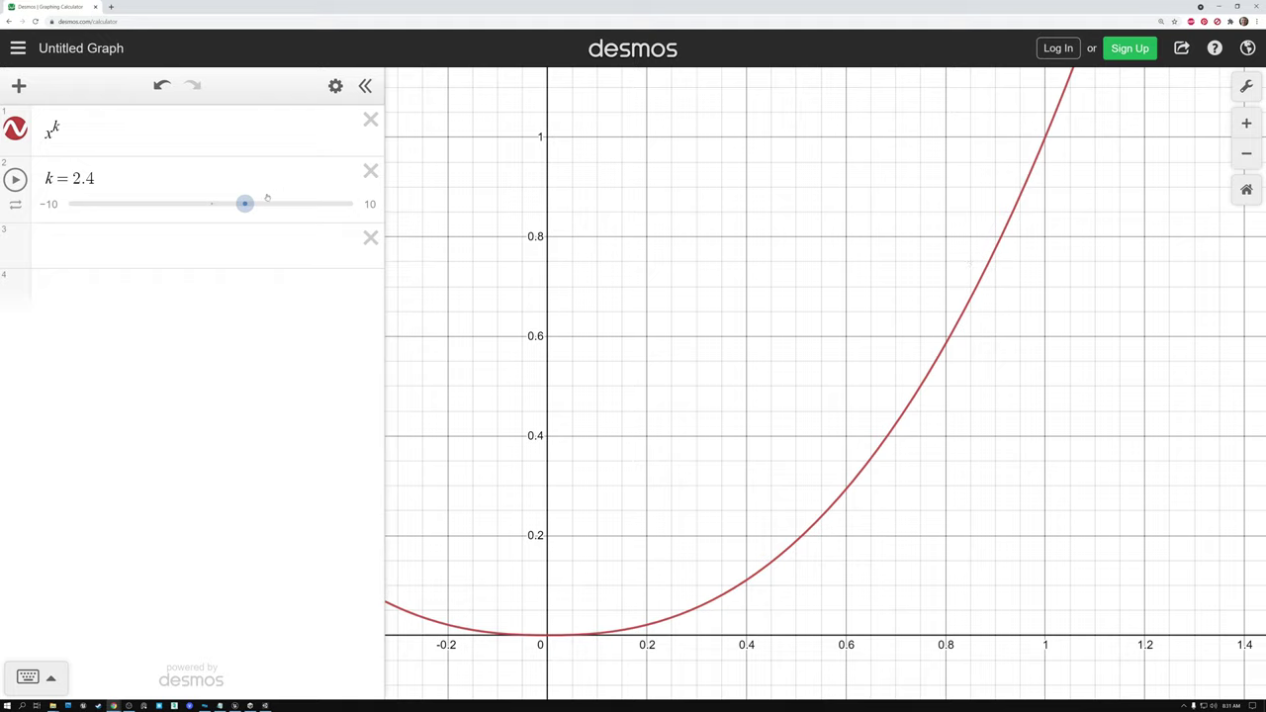
{"action": "left_click_drag", "start_coordinate": [245, 203], "coordinate": [261, 203]}
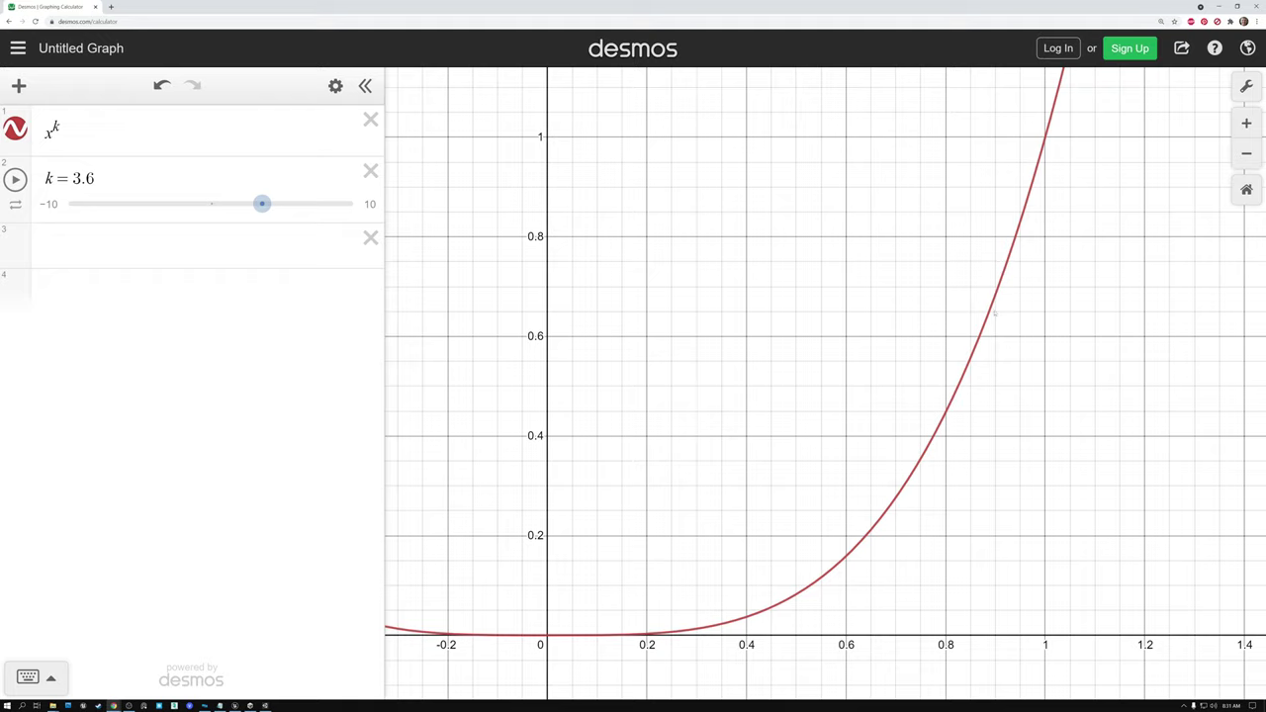
{"action": "left_click_drag", "start_coordinate": [261, 204], "coordinate": [225, 203]}
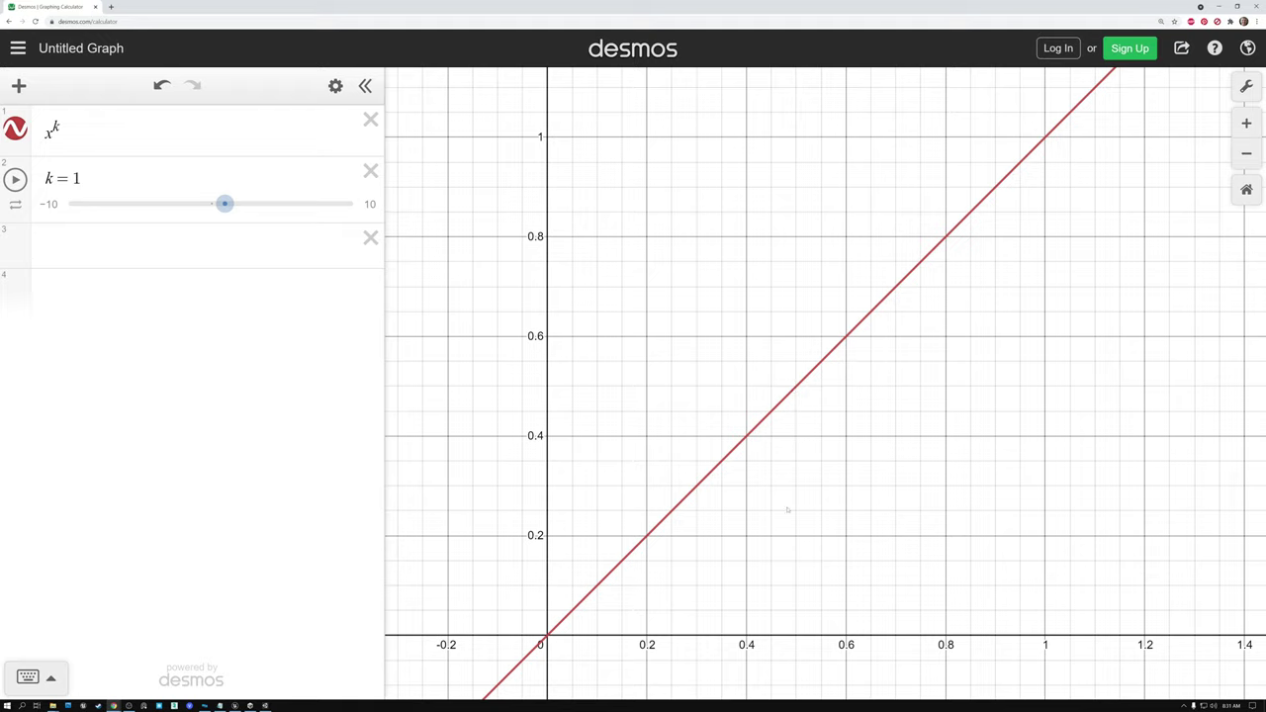
{"action": "left_click_drag", "start_coordinate": [225, 204], "coordinate": [244, 204]}
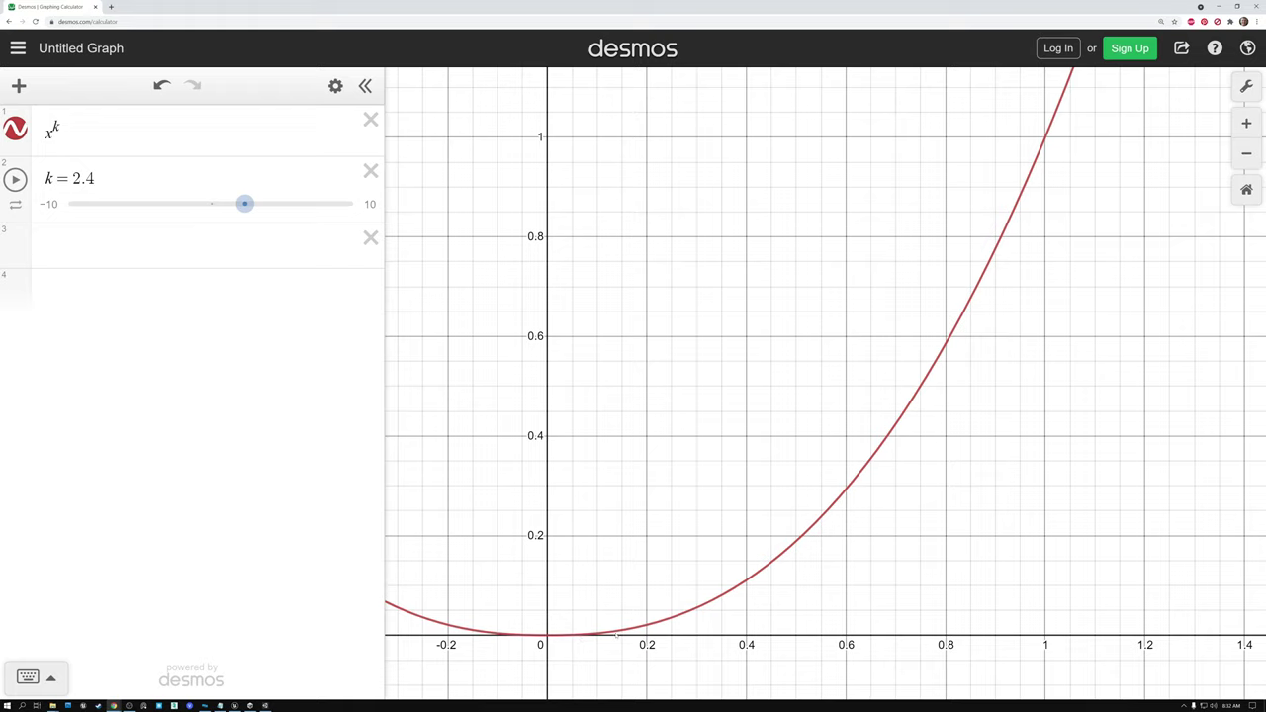
Step: Lower the exponent k to the fractional values 0.3 and 0.1, and raise it back above 1
{"action": "left_click_drag", "start_coordinate": [245, 204], "coordinate": [215, 205]}
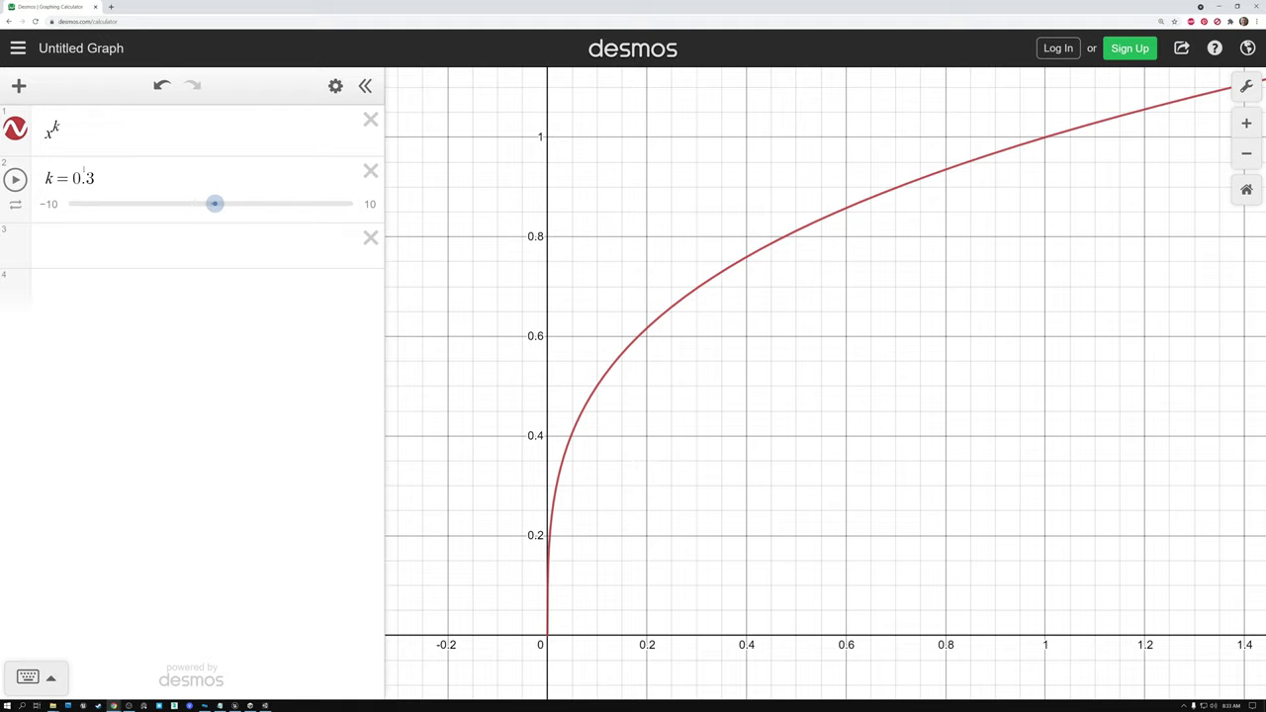
{"action": "left_click_drag", "start_coordinate": [214, 203], "coordinate": [211, 207]}
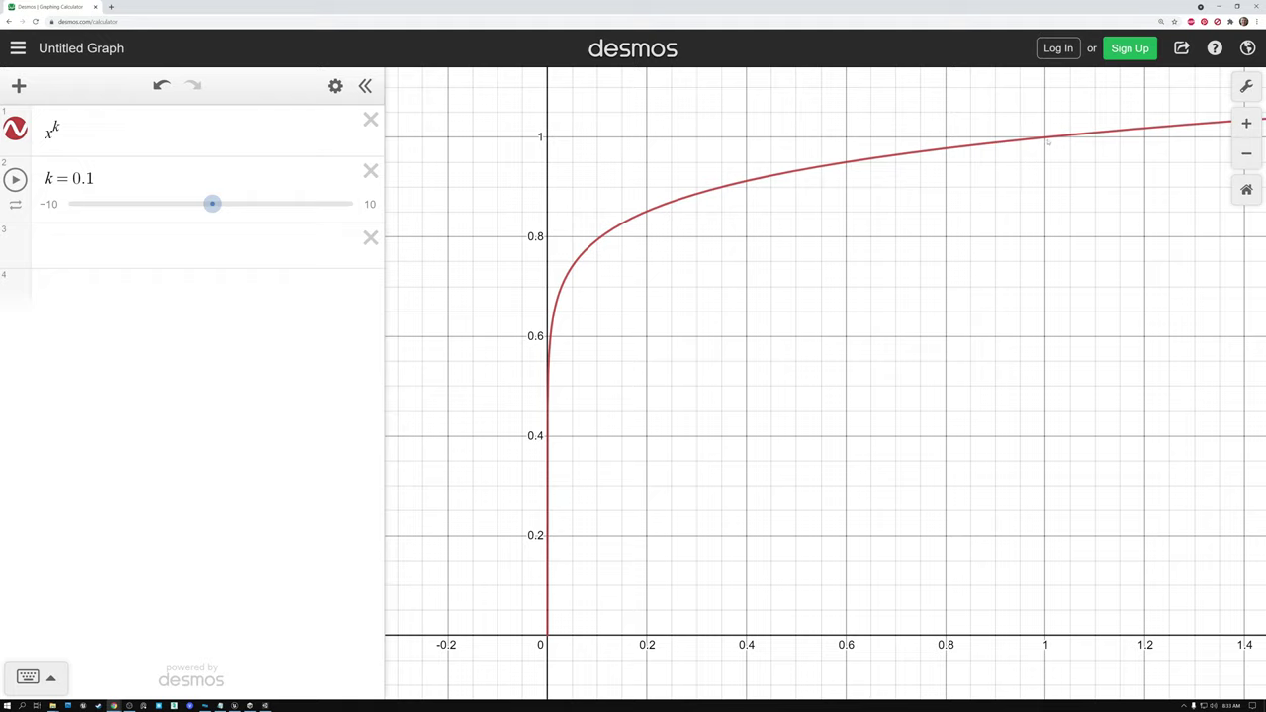
{"action": "left_click_drag", "start_coordinate": [211, 205], "coordinate": [247, 203]}
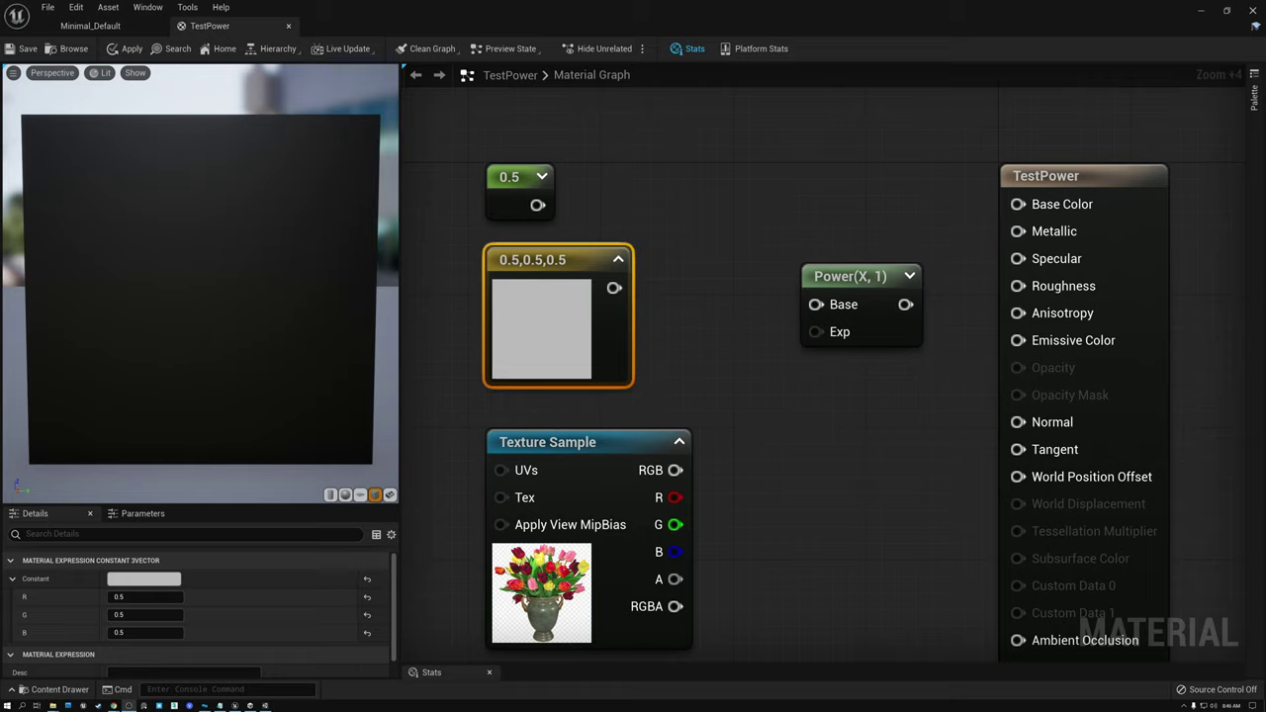
Step: Switch to the TestPower material in Unreal Editor and connect the scalar 0.5 constant directly to Base Color
{"action": "mouse_move", "coordinate": [858, 282]}
{"action": "left_mouse_down"}
{"action": "mouse_move", "coordinate": [859, 265]}
{"action": "mouse_move", "coordinate": [857, 277]}
{"action": "left_mouse_up"}
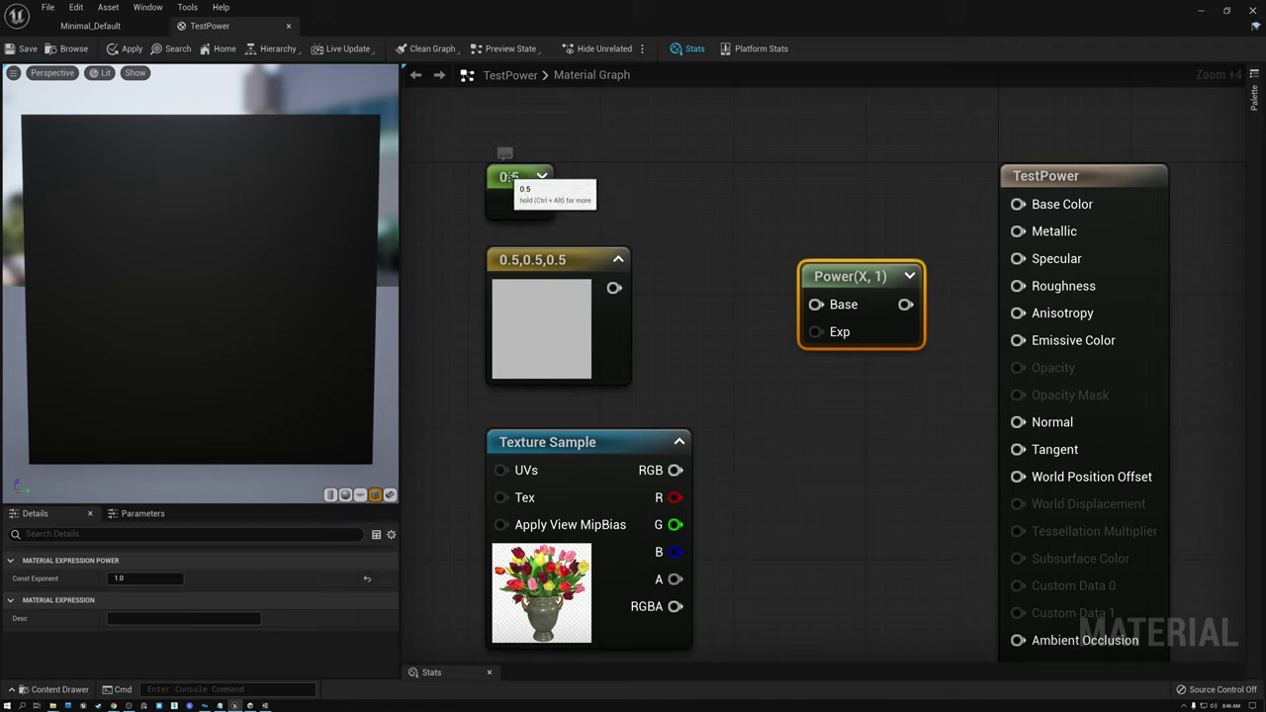
{"action": "left_click", "coordinate": [537, 204]}
{"action": "left_click_drag", "start_coordinate": [537, 205], "coordinate": [1019, 204]}
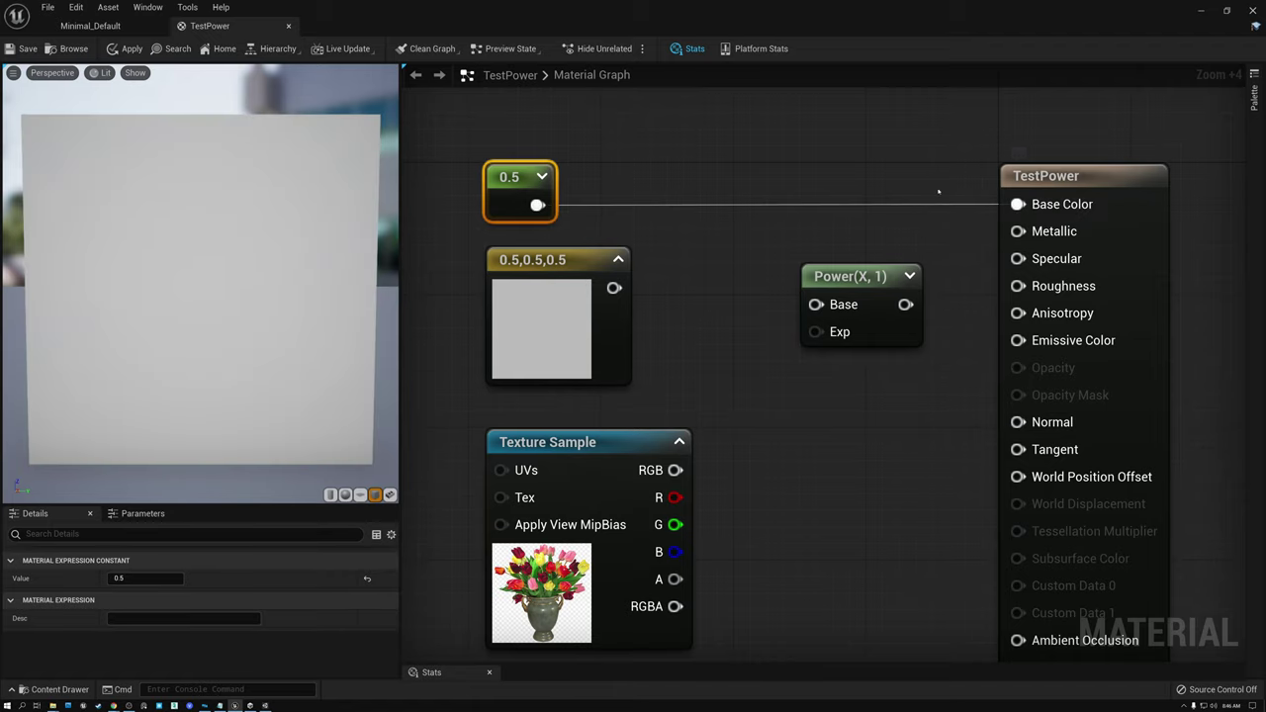
Step: Set the material preview's view mode to Unlit
{"action": "left_click_drag", "start_coordinate": [199, 316], "coordinate": [227, 280]}
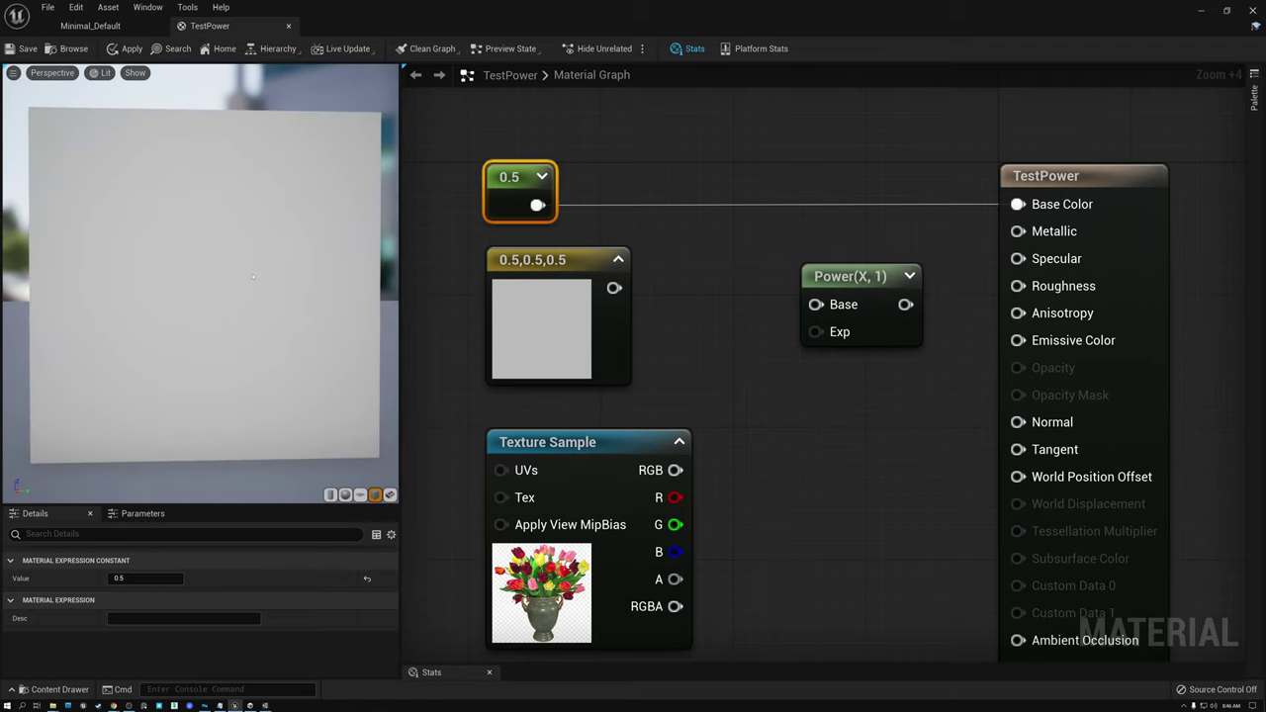
{"action": "mouse_move", "coordinate": [253, 277]}
{"action": "left_mouse_down"}
{"action": "mouse_move", "coordinate": [178, 280]}
{"action": "mouse_move", "coordinate": [270, 276]}
{"action": "left_mouse_up"}
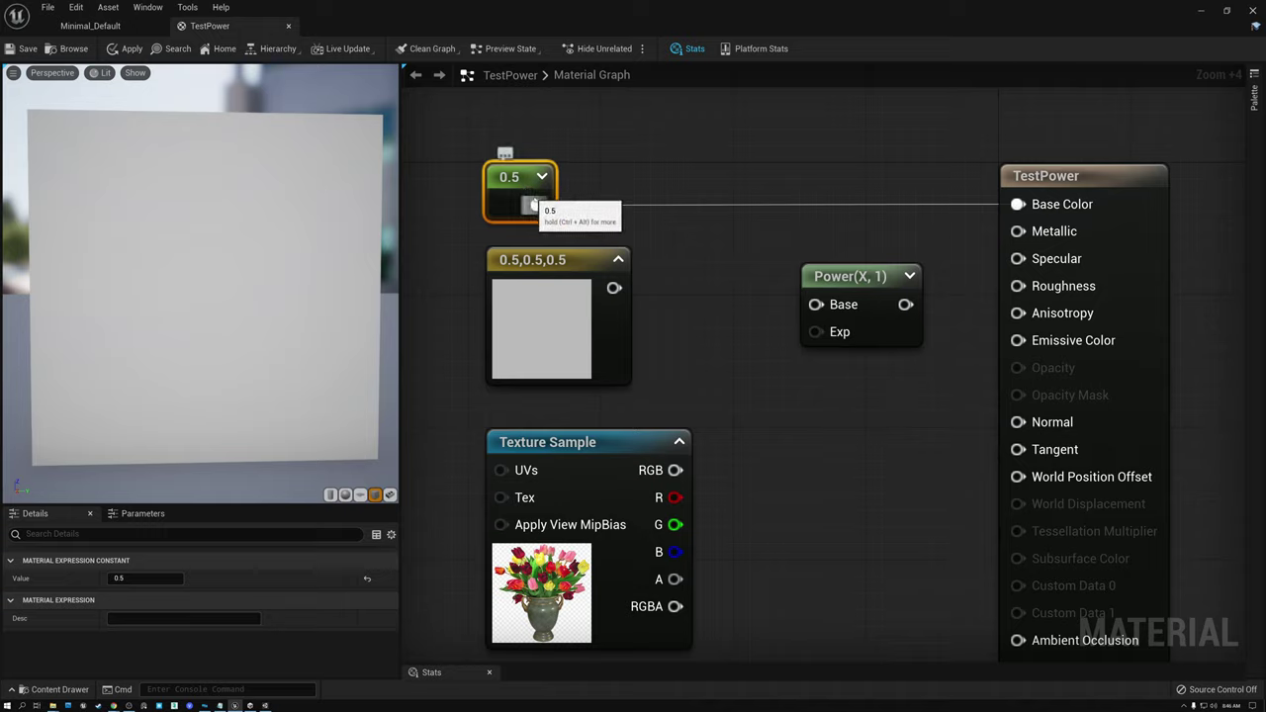
{"action": "left_click", "coordinate": [102, 73]}
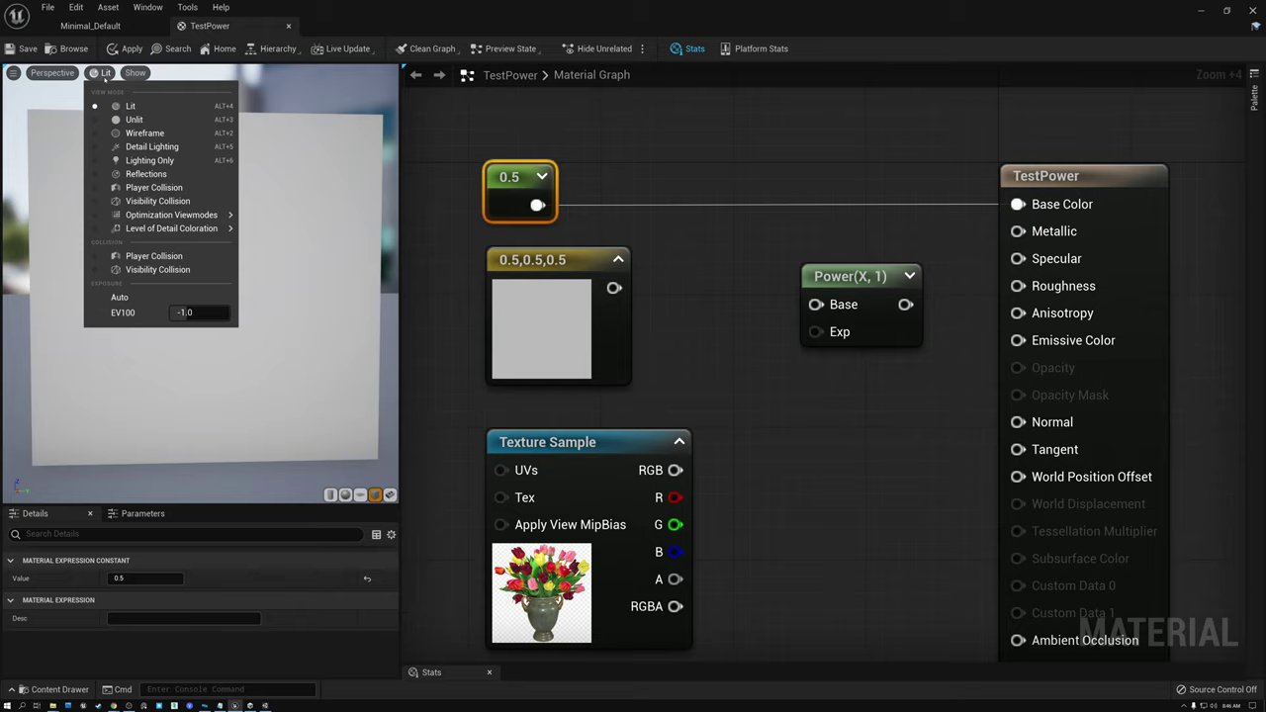
{"action": "left_click", "coordinate": [133, 119]}
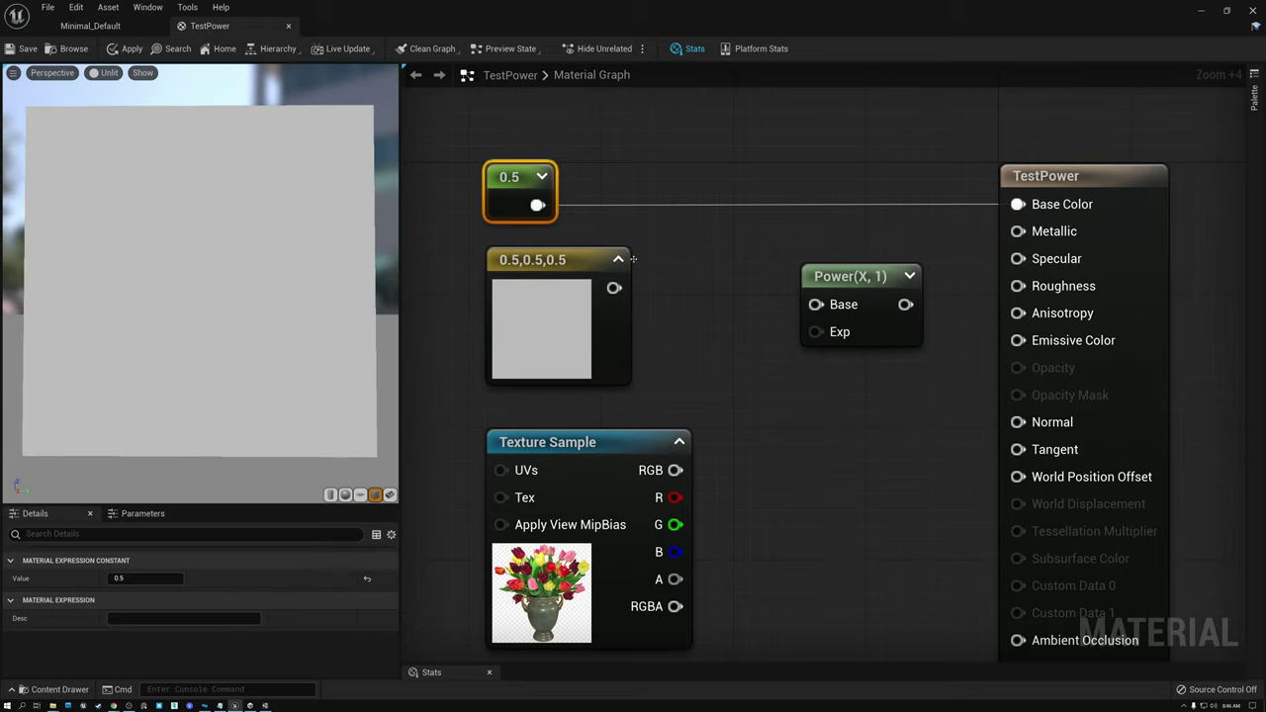
Step: Insert the Power node between the scalar 0.5 constant and Base Color, wiring the constant into its Base input
{"action": "left_click_drag", "start_coordinate": [841, 282], "coordinate": [788, 249]}
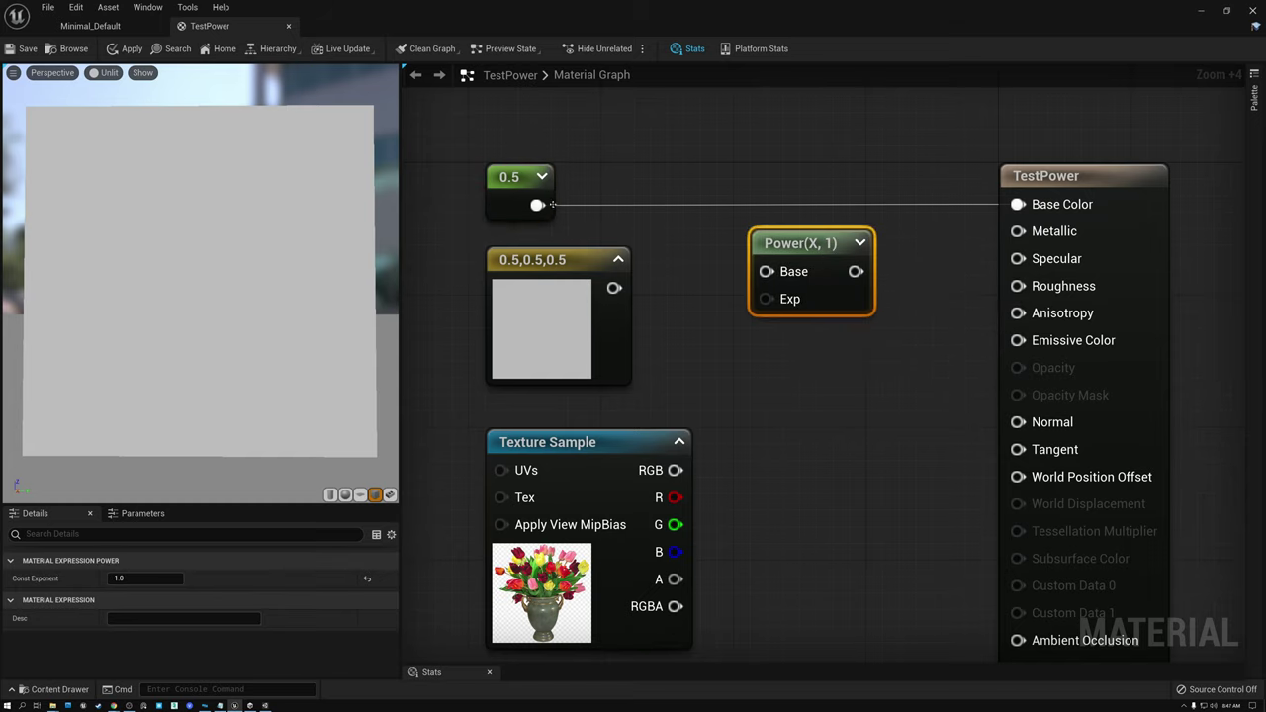
{"action": "left_click_drag", "start_coordinate": [536, 205], "coordinate": [766, 271]}
{"action": "left_click_drag", "start_coordinate": [855, 271], "coordinate": [1016, 204]}
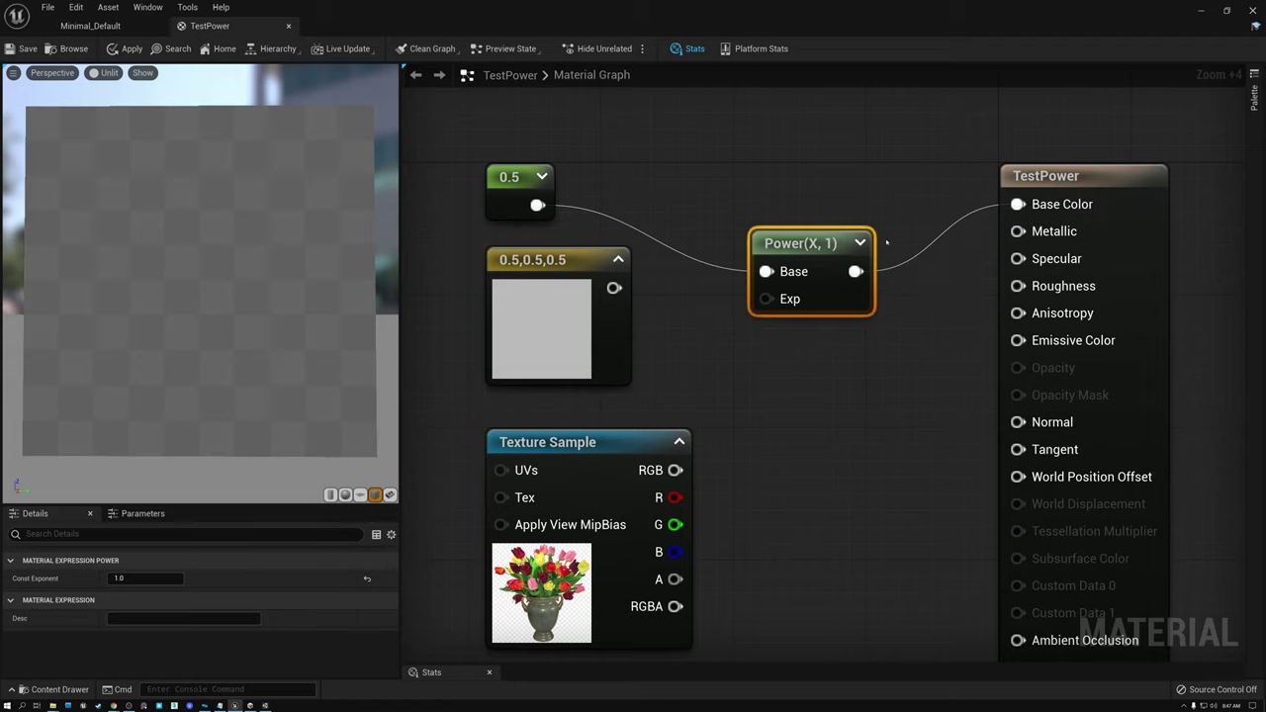
{"action": "left_click_drag", "start_coordinate": [806, 240], "coordinate": [806, 191]}
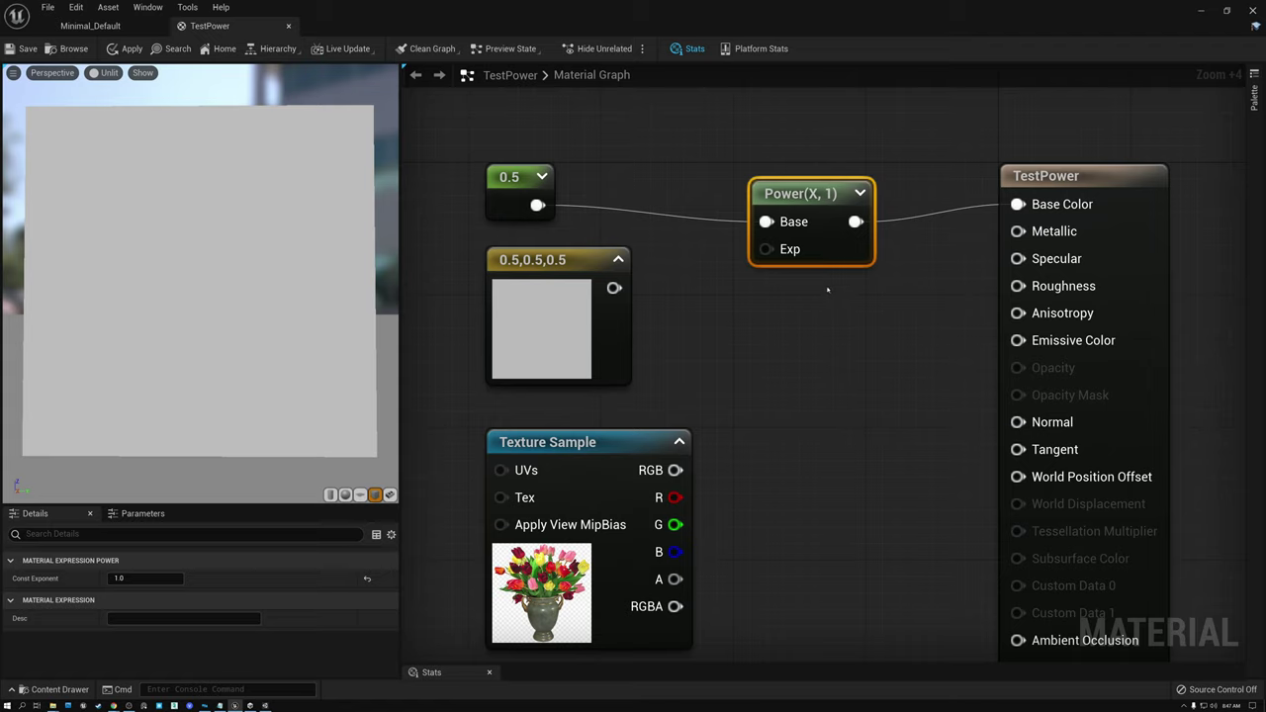
Step: Set the Power node's Const Exponent to 2
{"action": "left_click", "coordinate": [156, 580]}
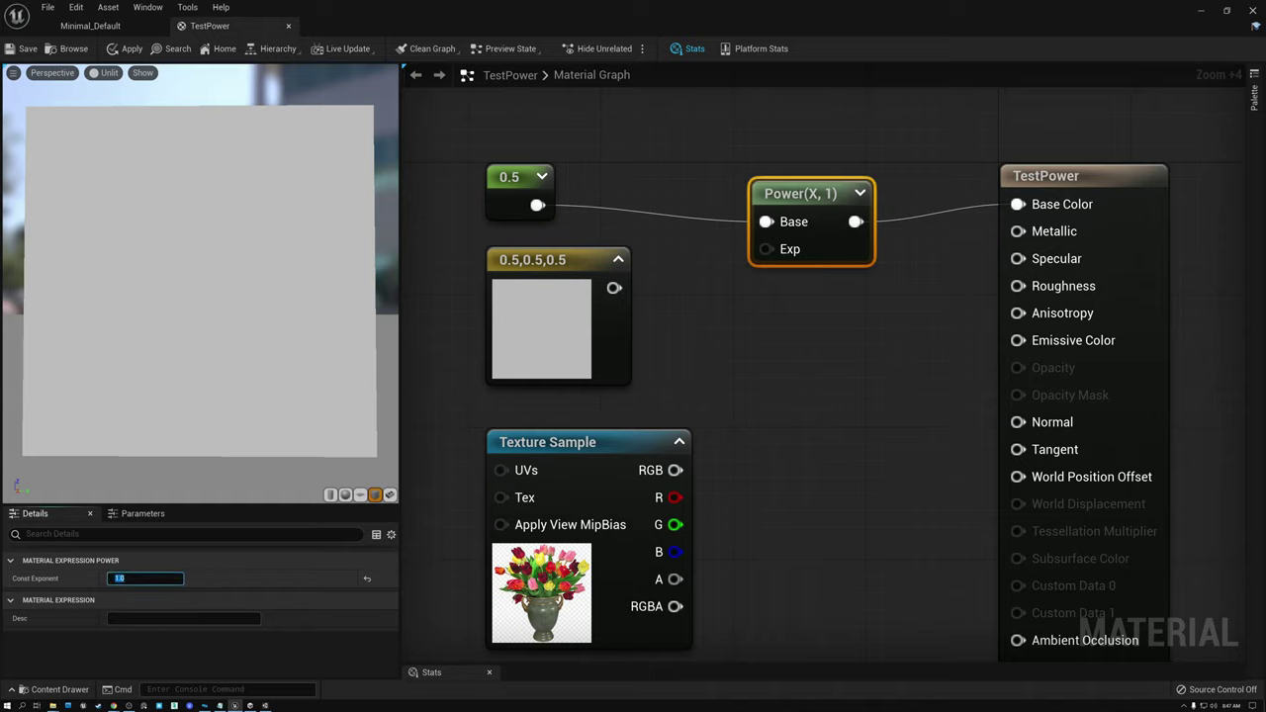
{"action": "type", "text": "2"}
{"action": "key", "text": "Return"}
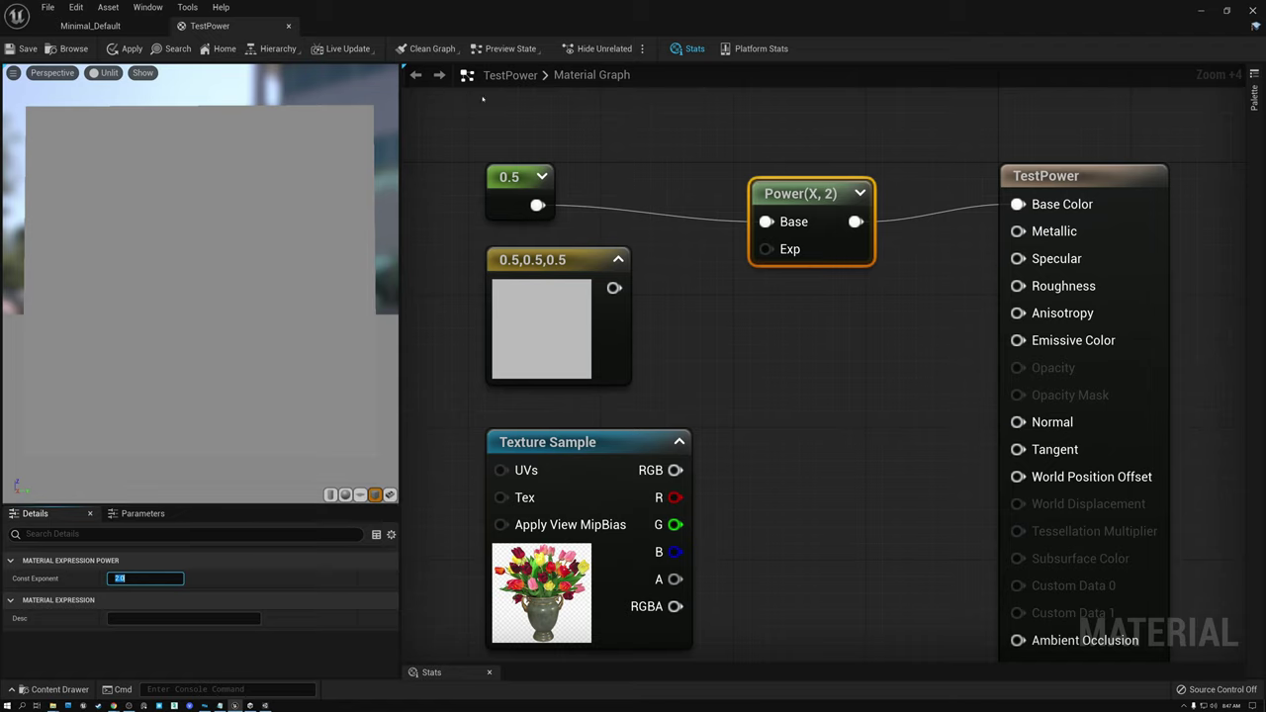
Step: Check the scalar constant's properties and set the Power node's Const Exponent to 4
{"action": "left_click", "coordinate": [515, 190]}
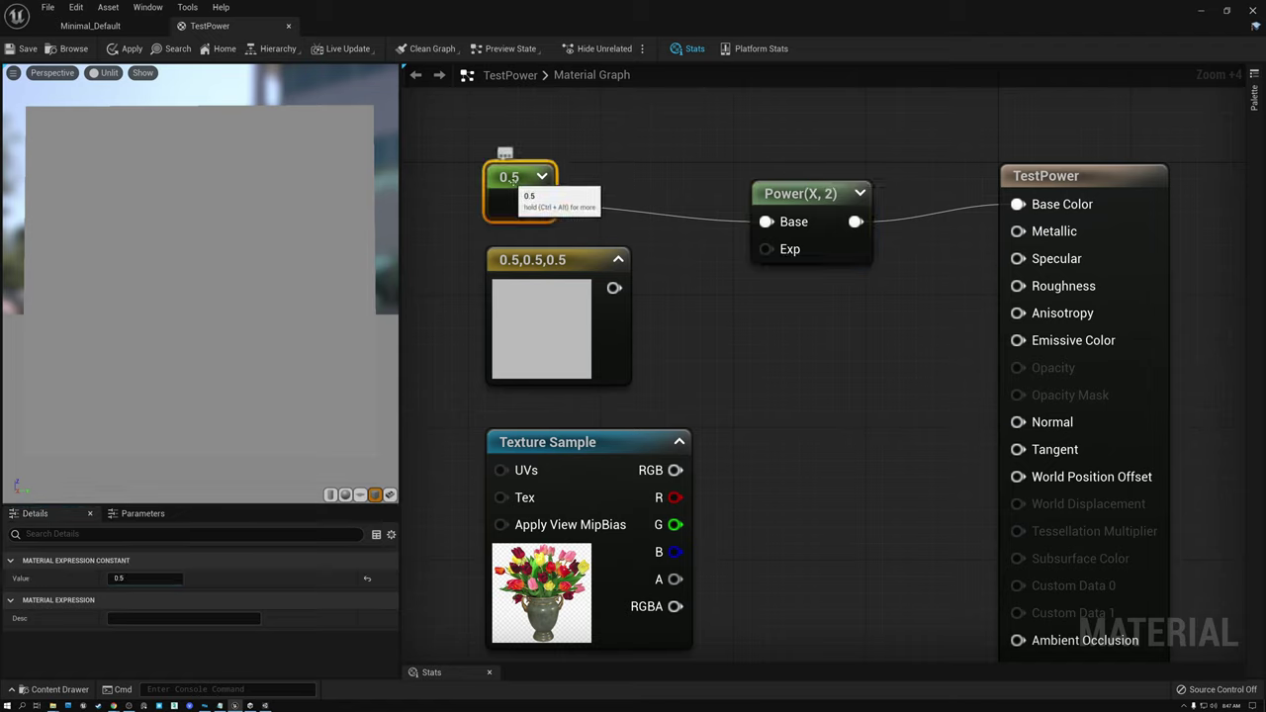
{"action": "left_click", "coordinate": [796, 203]}
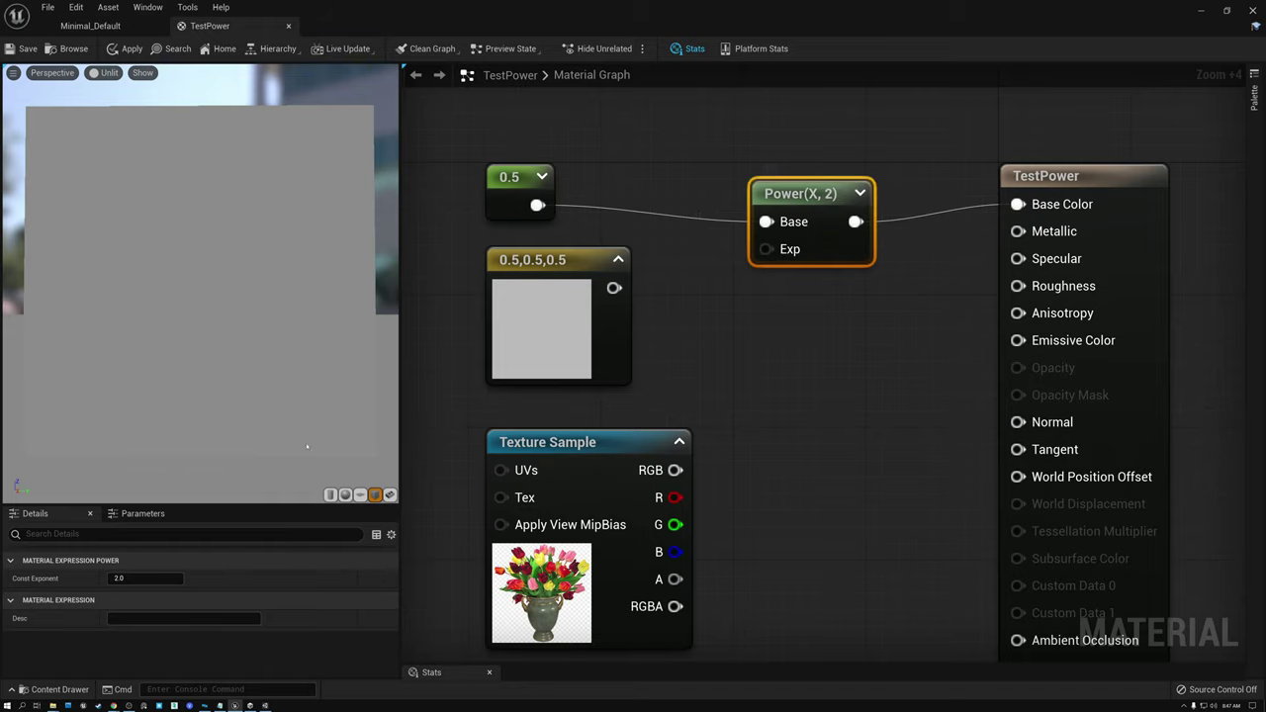
{"action": "left_click", "coordinate": [134, 577]}
{"action": "type", "text": "4"}
{"action": "key", "text": "Return"}
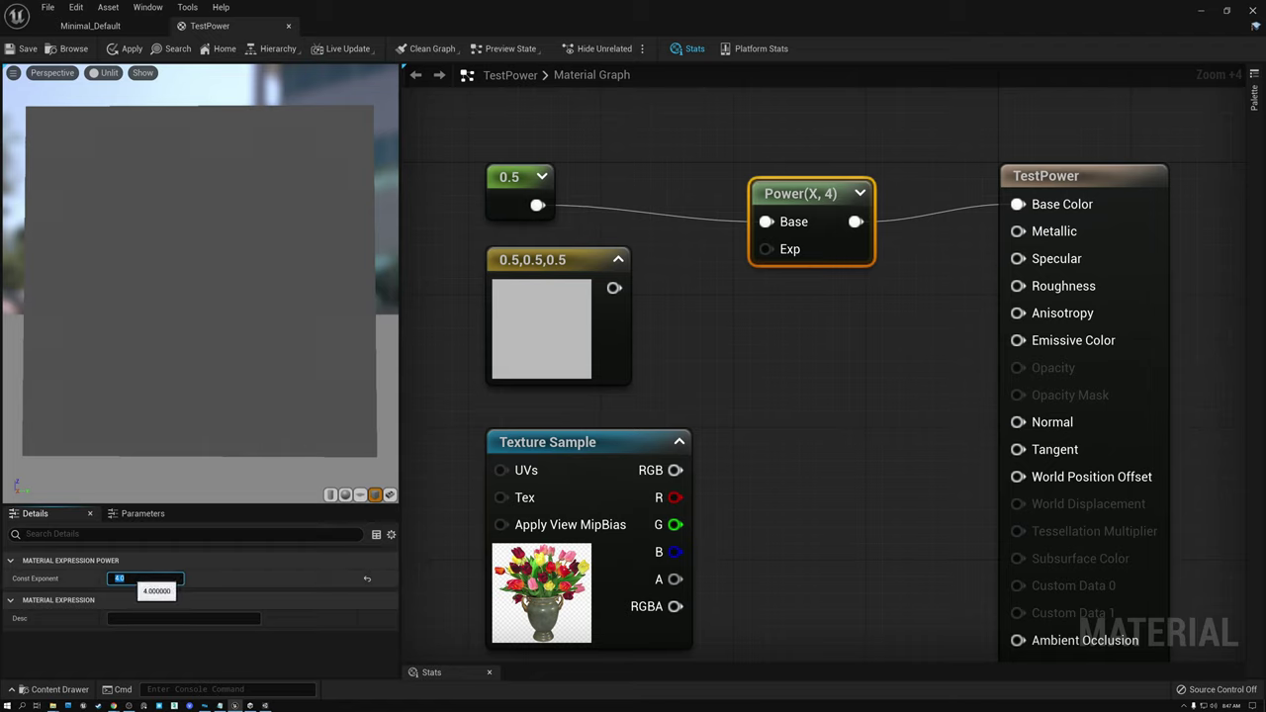
Step: Increase the Power node's Const Exponent to 8 and to 16
{"action": "type", "text": "8"}
{"action": "key", "text": "Return"}
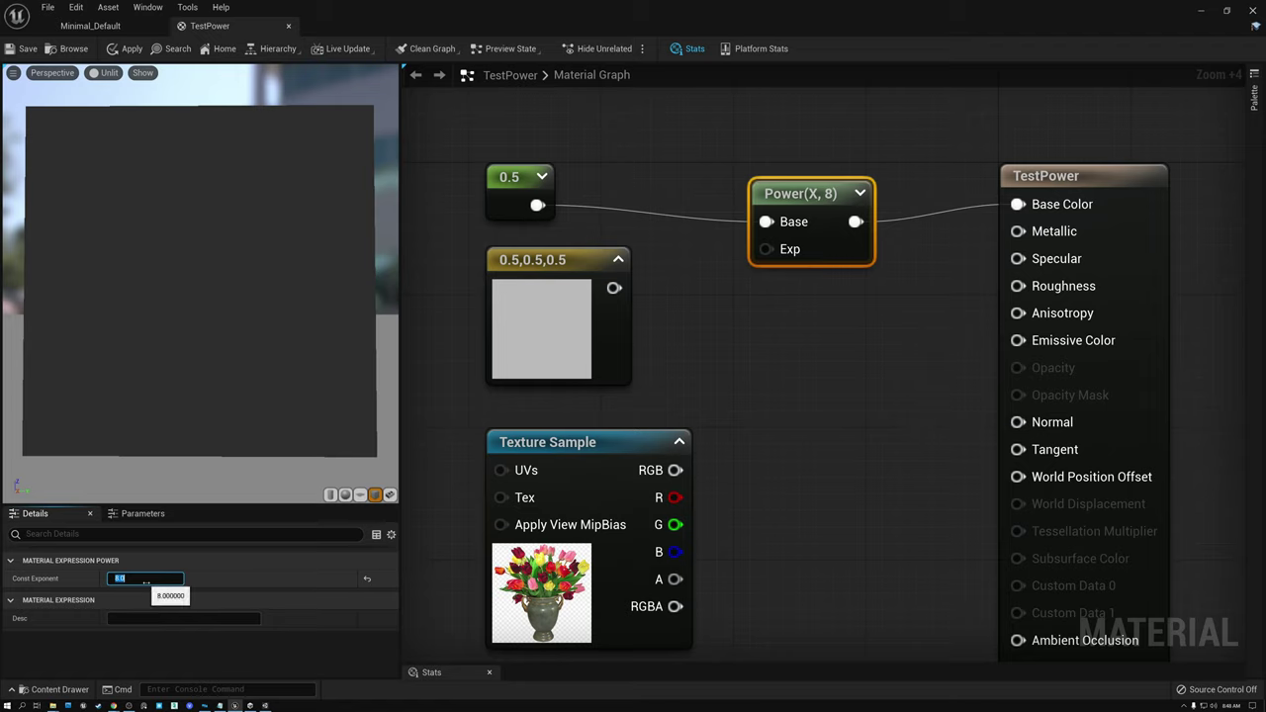
{"action": "type", "text": "16"}
{"action": "key", "text": "Return"}
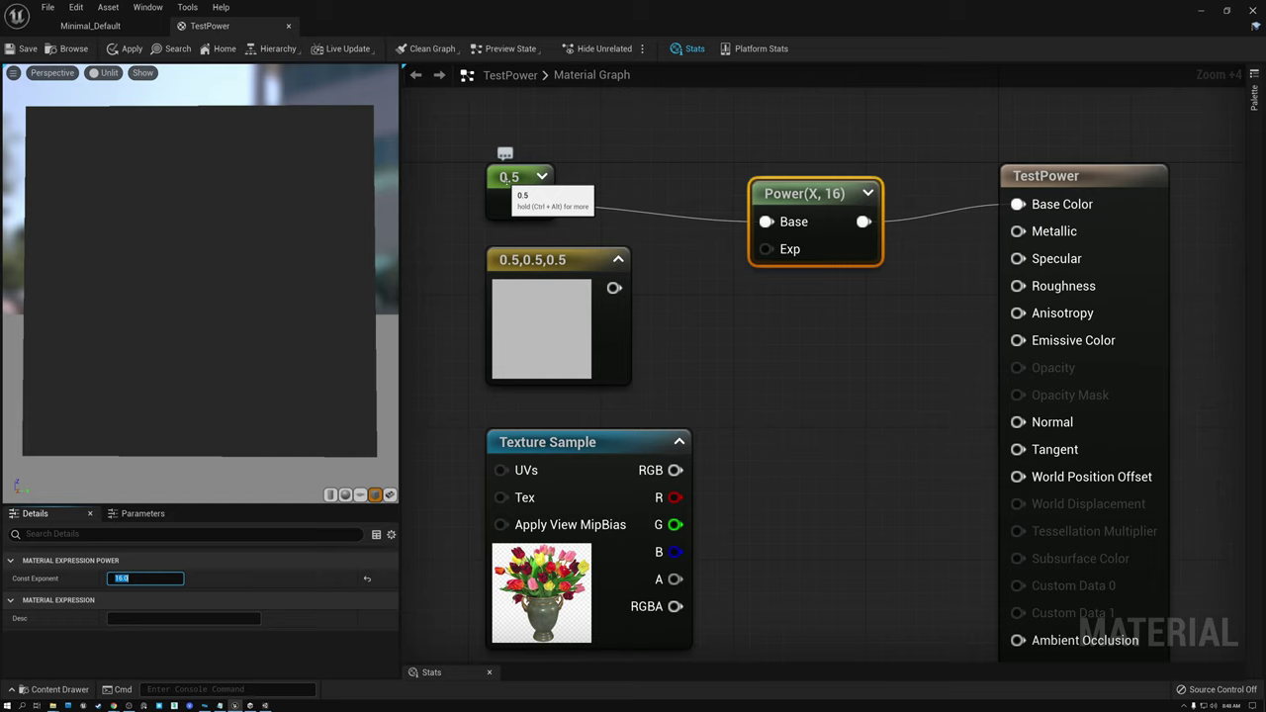
Step: Recolour the grey vector constant to purple (0.348, 0.201, 0.5) and wire it into the Power node's Base input
{"action": "left_click", "coordinate": [767, 193]}
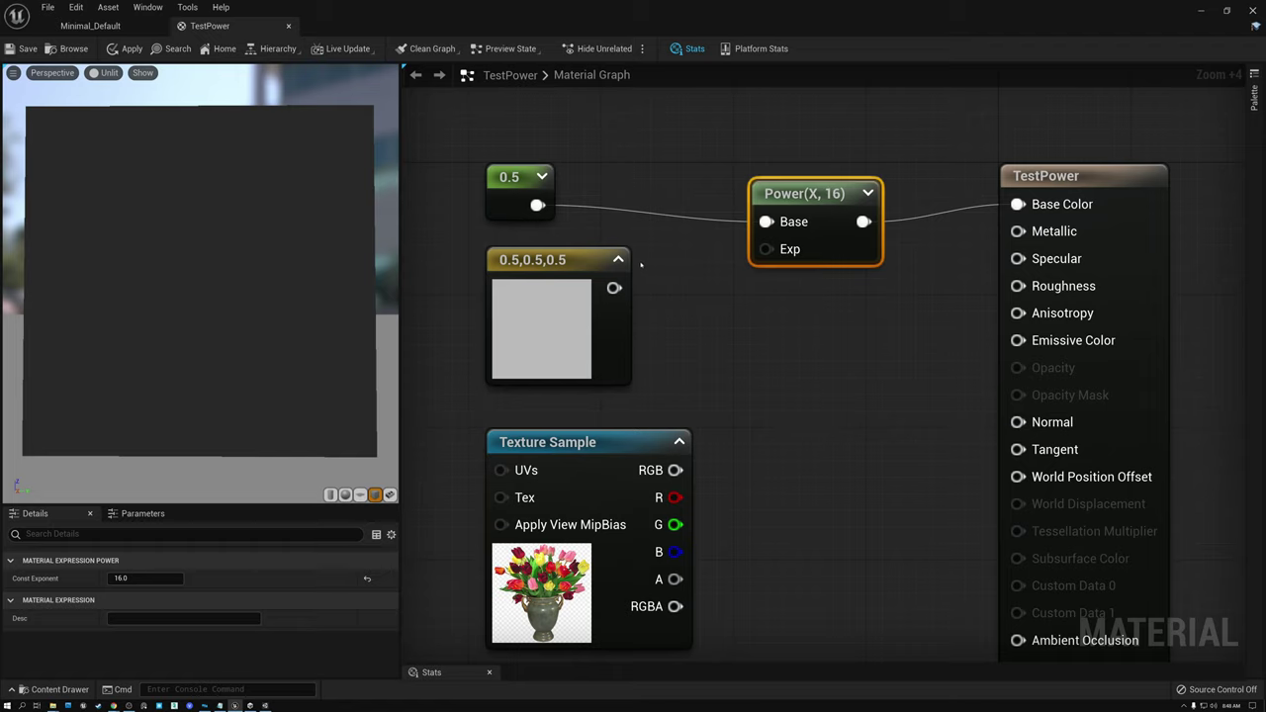
{"action": "left_click", "coordinate": [554, 259]}
{"action": "left_click_drag", "start_coordinate": [834, 196], "coordinate": [851, 262]}
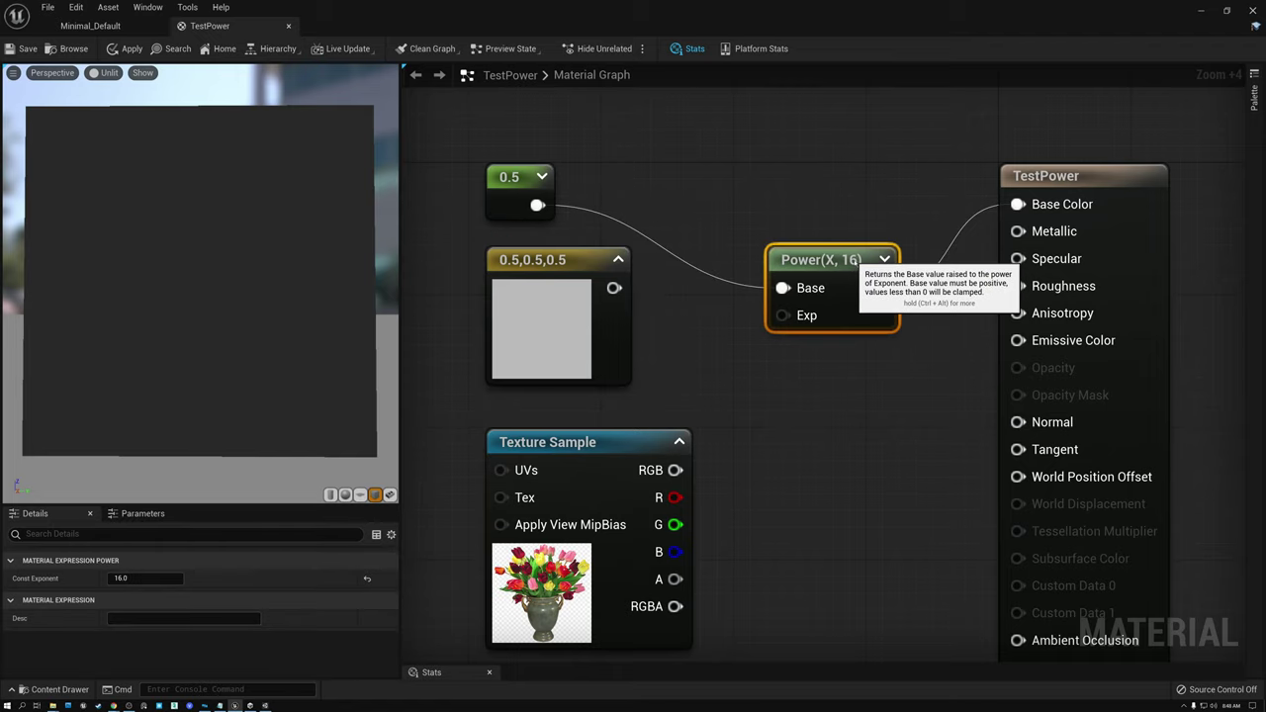
{"action": "left_click", "coordinate": [526, 314]}
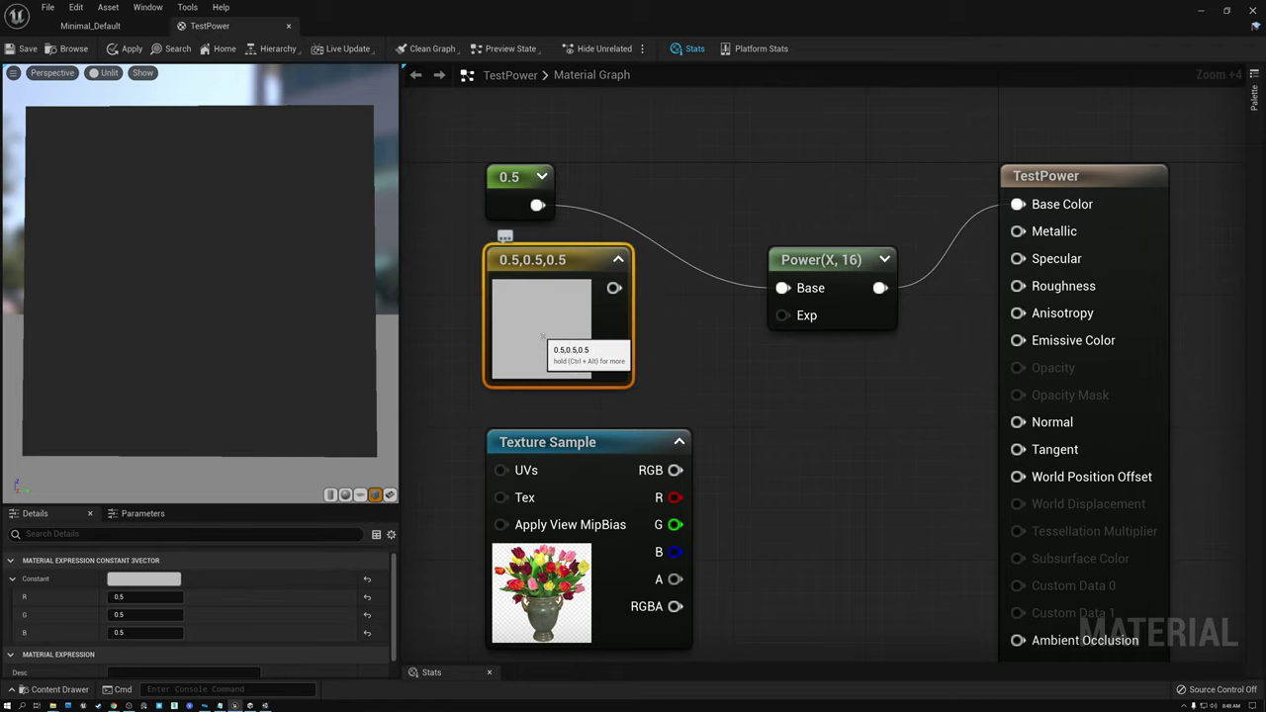
{"action": "left_click", "coordinate": [137, 580]}
{"action": "left_click_drag", "start_coordinate": [233, 567], "coordinate": [212, 557]}
{"action": "left_click", "coordinate": [410, 490]}
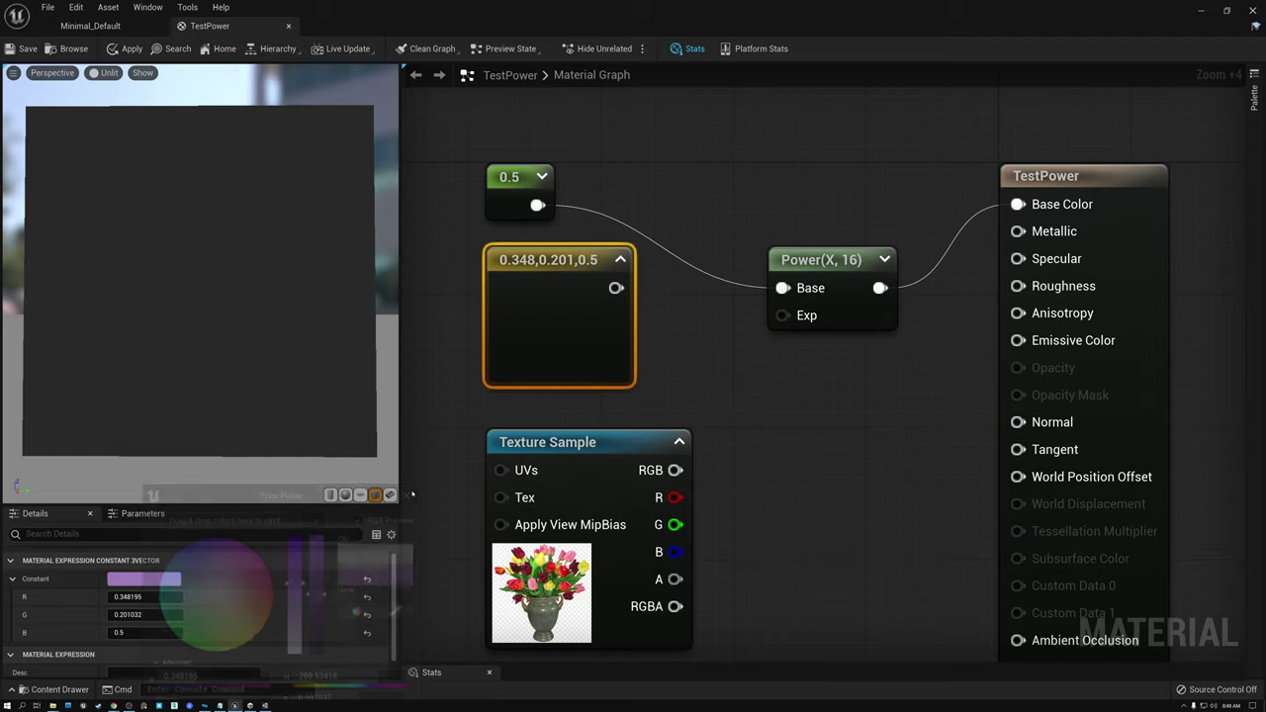
{"action": "left_click_drag", "start_coordinate": [615, 288], "coordinate": [782, 288]}
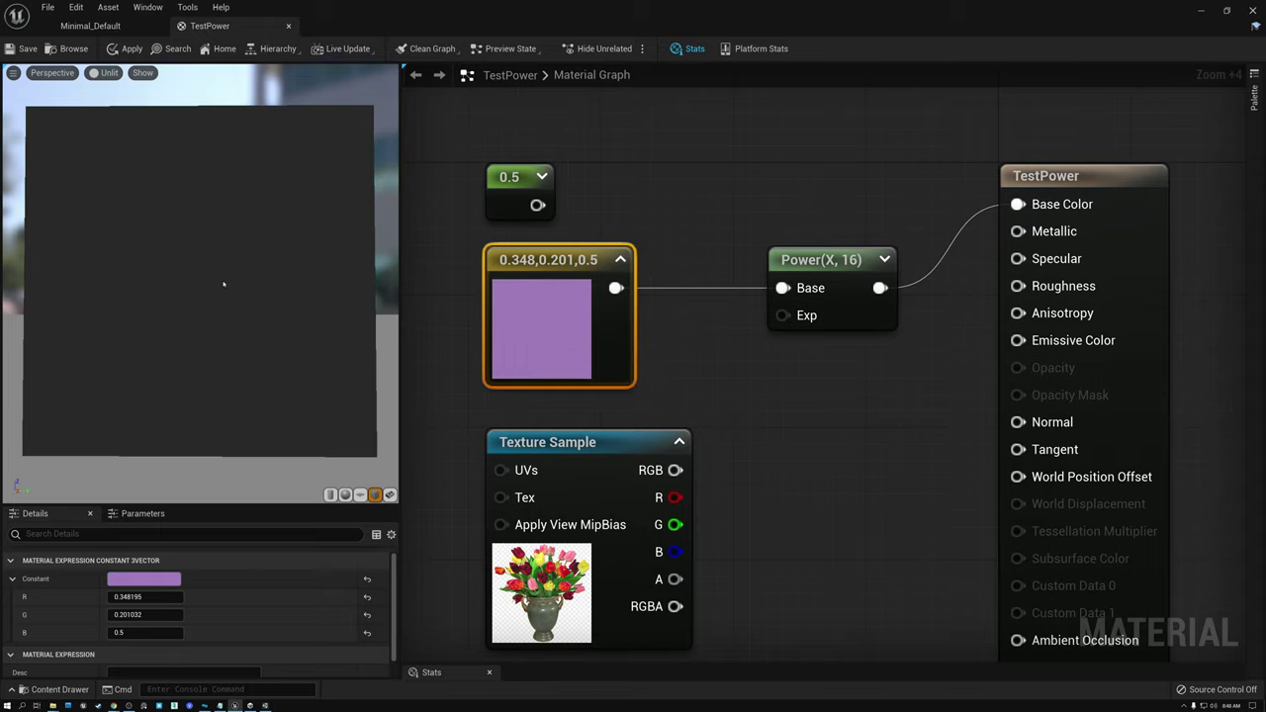
Step: Set the Power node's Const Exponent to 1 and to 2 for the purple colour
{"action": "left_click", "coordinate": [797, 262]}
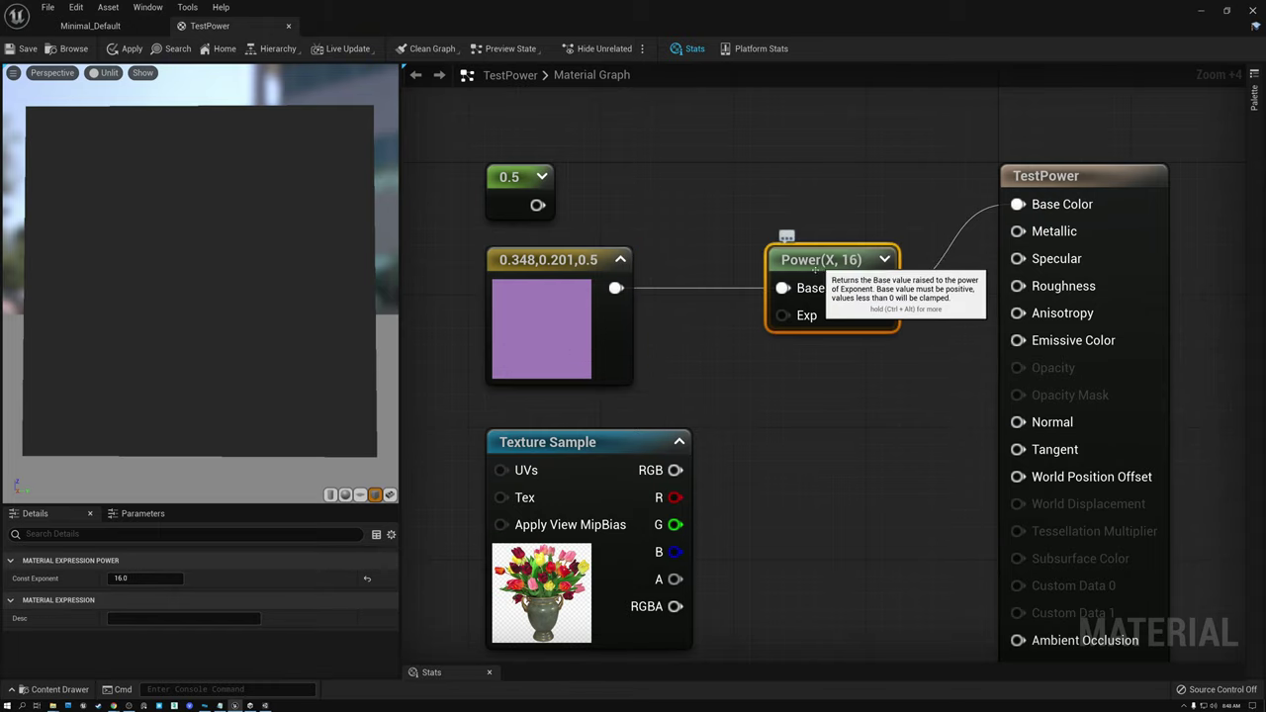
{"action": "left_click", "coordinate": [130, 577]}
{"action": "type", "text": "1"}
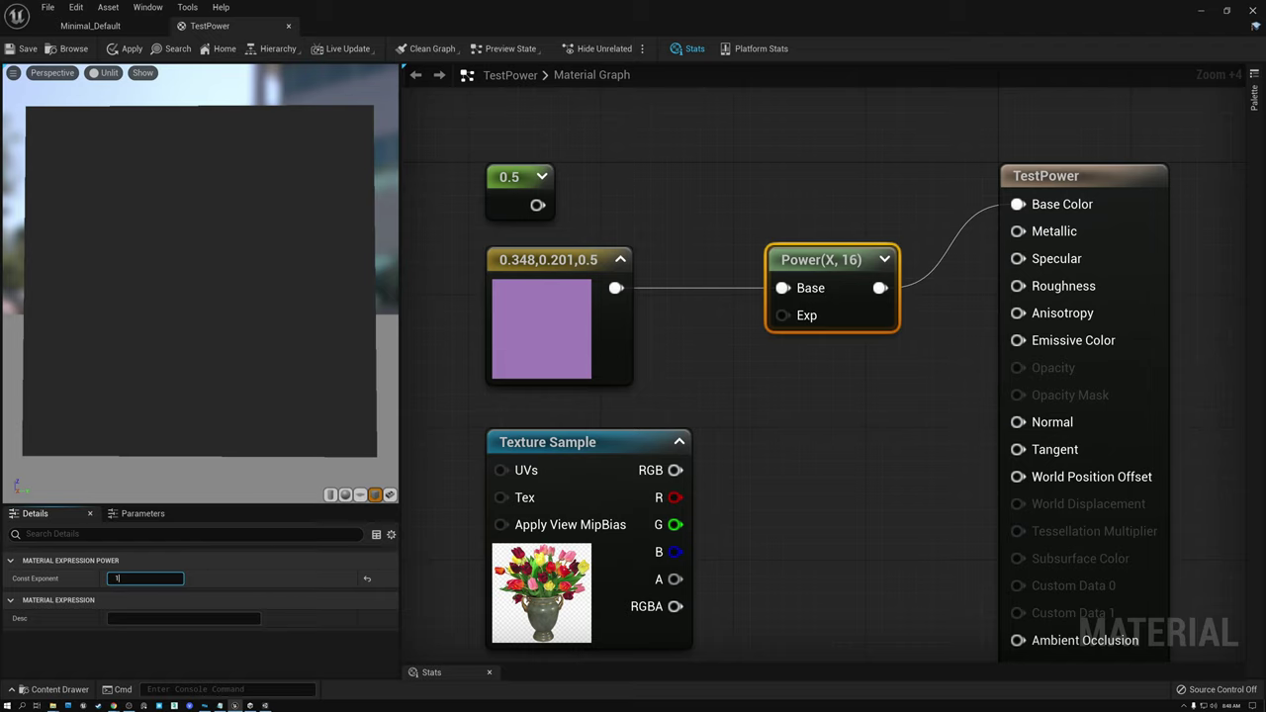
{"action": "key", "text": "Return"}
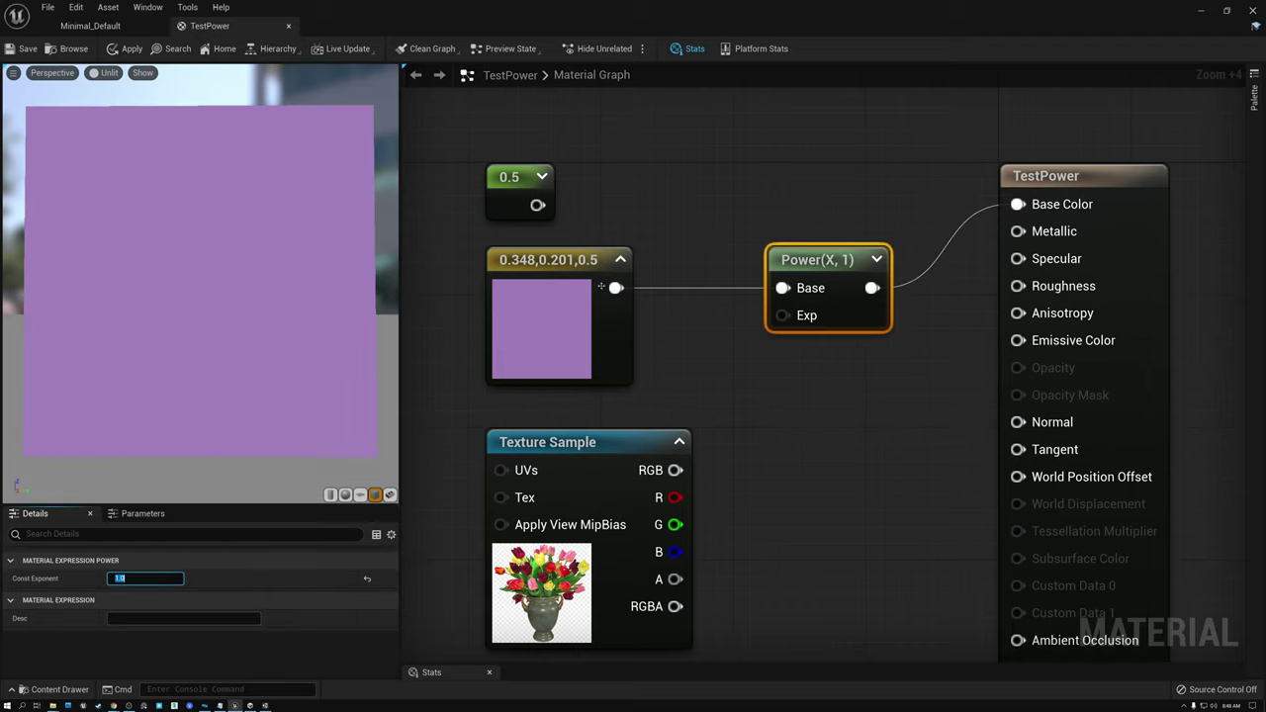
{"action": "type", "text": "2"}
{"action": "key", "text": "Return"}
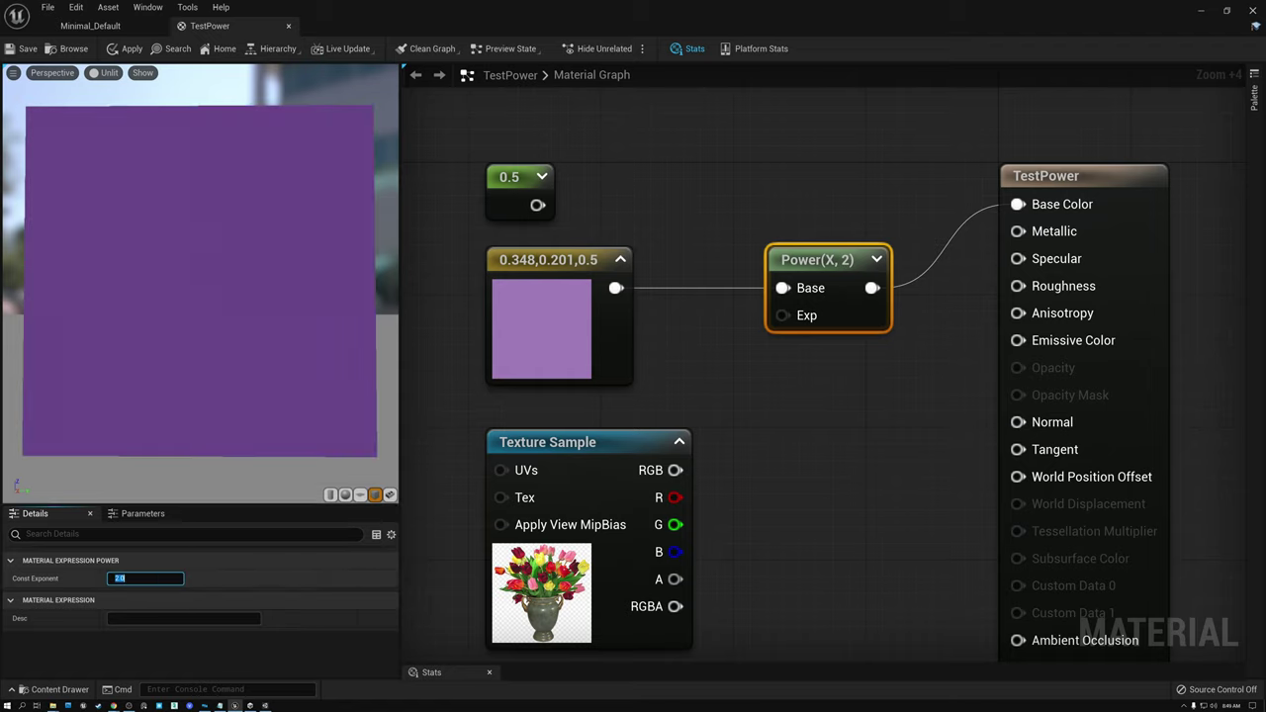
Step: Raise the Power node's Const Exponent to 3 and to 4
{"action": "type", "text": "3"}
{"action": "key", "text": "Return"}
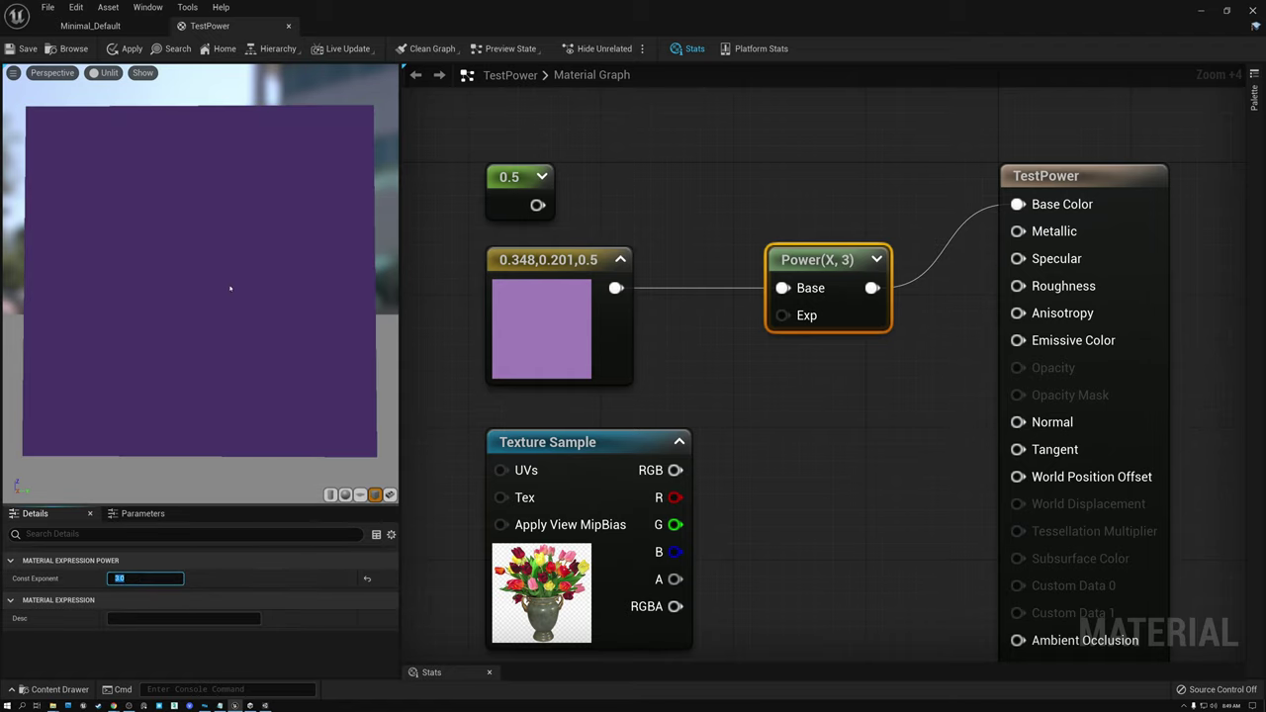
{"action": "type", "text": "4"}
{"action": "key", "text": "Return"}
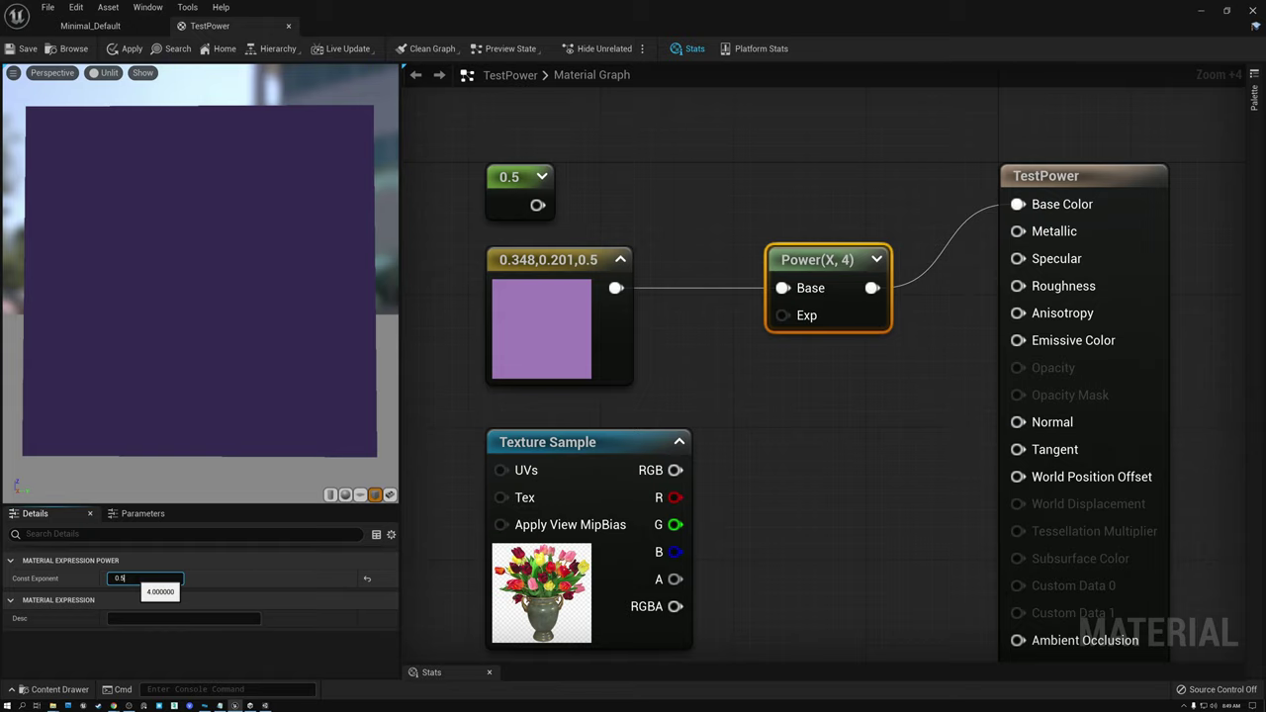
Step: Lower the Power node's Const Exponent to 0.5 and to 0
{"action": "type", "text": "0.5"}
{"action": "key", "text": "Return"}
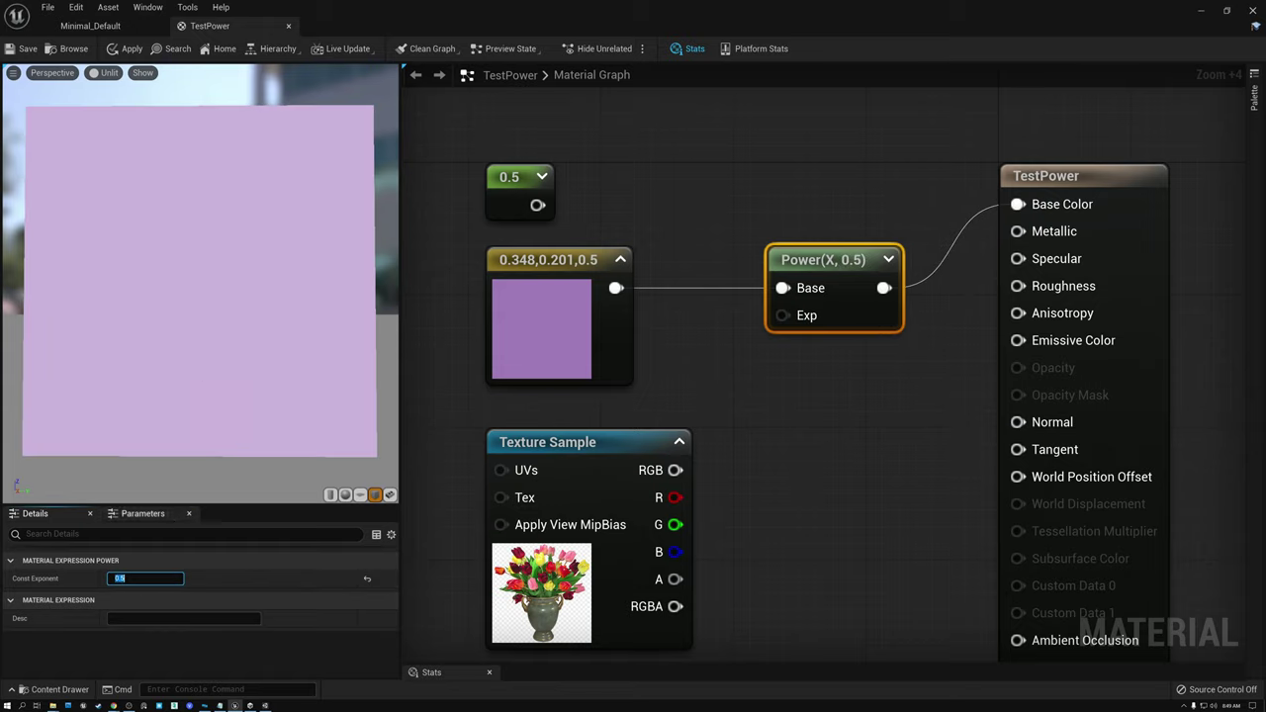
{"action": "type", "text": "0"}
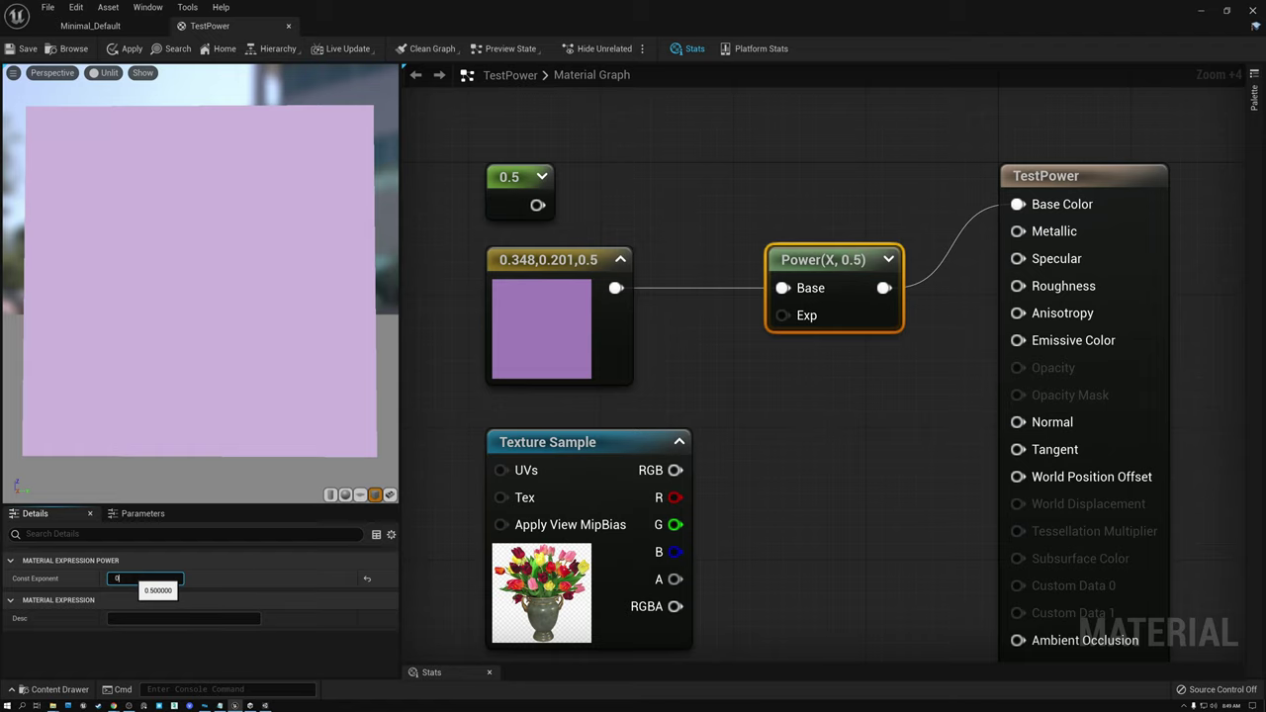
{"action": "key", "text": "Return"}
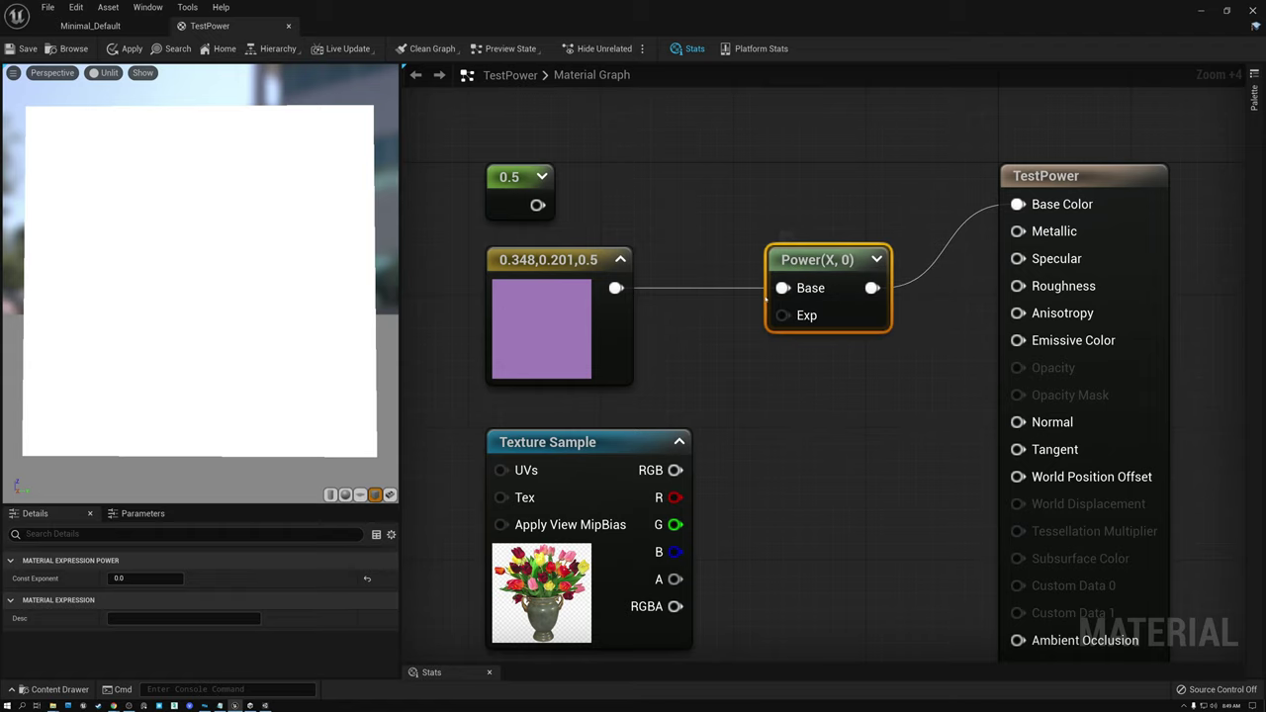
Step: Set the Power node's Const Exponent to 1 and route the Texture Sample's RGB output through its Base input into Base Color
{"action": "left_click", "coordinate": [146, 578]}
{"action": "type", "text": "1"}
{"action": "key", "text": "Return"}
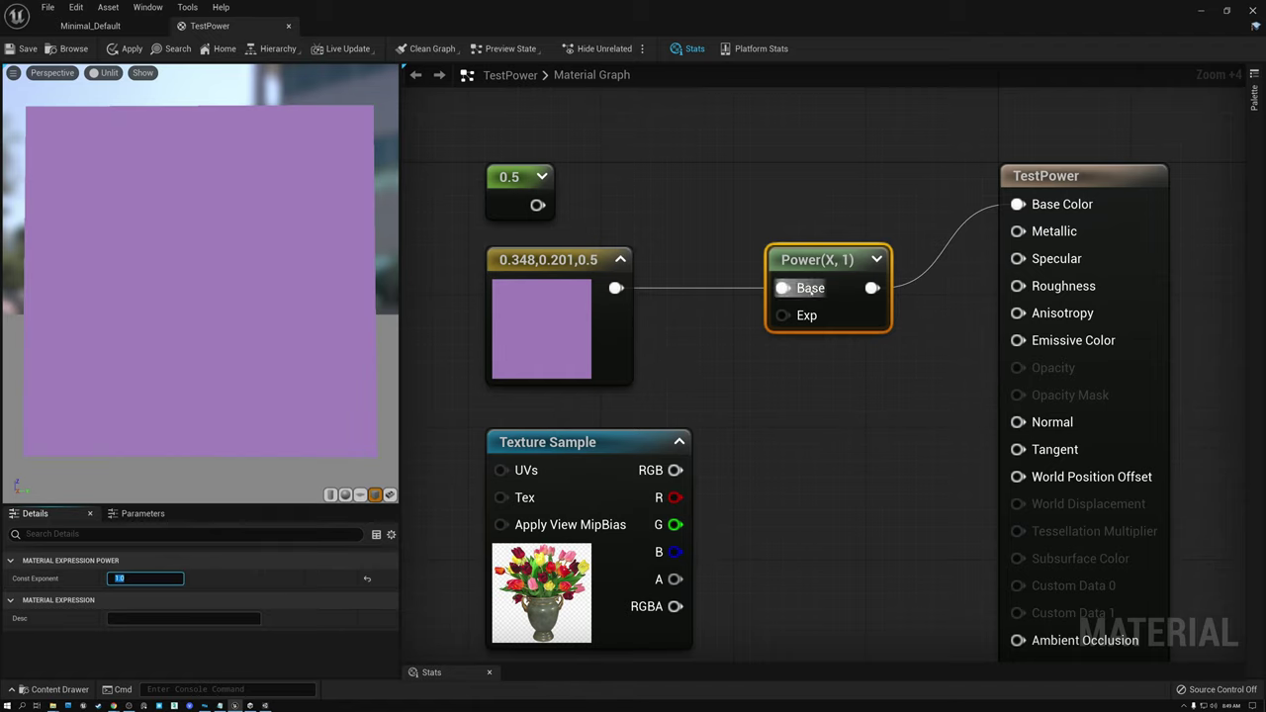
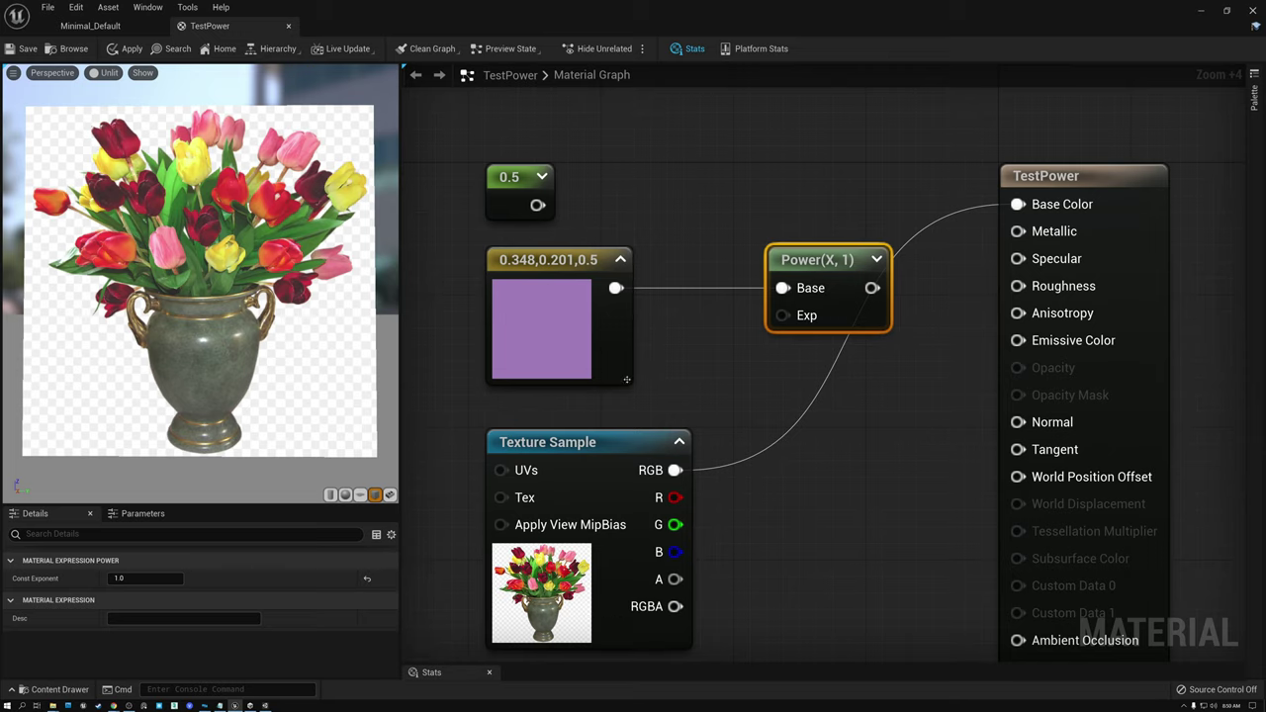
{"action": "left_click_drag", "start_coordinate": [674, 470], "coordinate": [1018, 204]}
{"action": "left_click_drag", "start_coordinate": [783, 263], "coordinate": [816, 180]}
Step: Increase the Const Exponent applied to the flower texture to 2, 3 and 4
{"action": "left_click", "coordinate": [145, 578]}
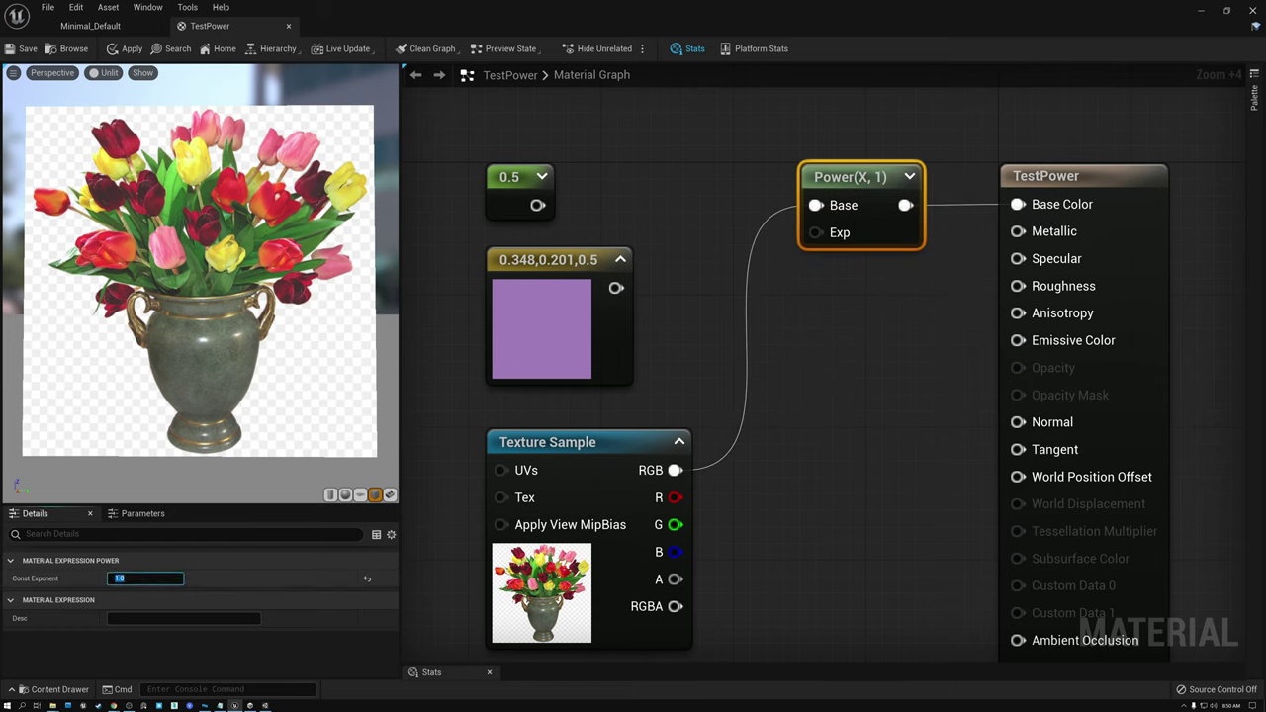
{"action": "type", "text": "2"}
{"action": "key", "text": "Return"}
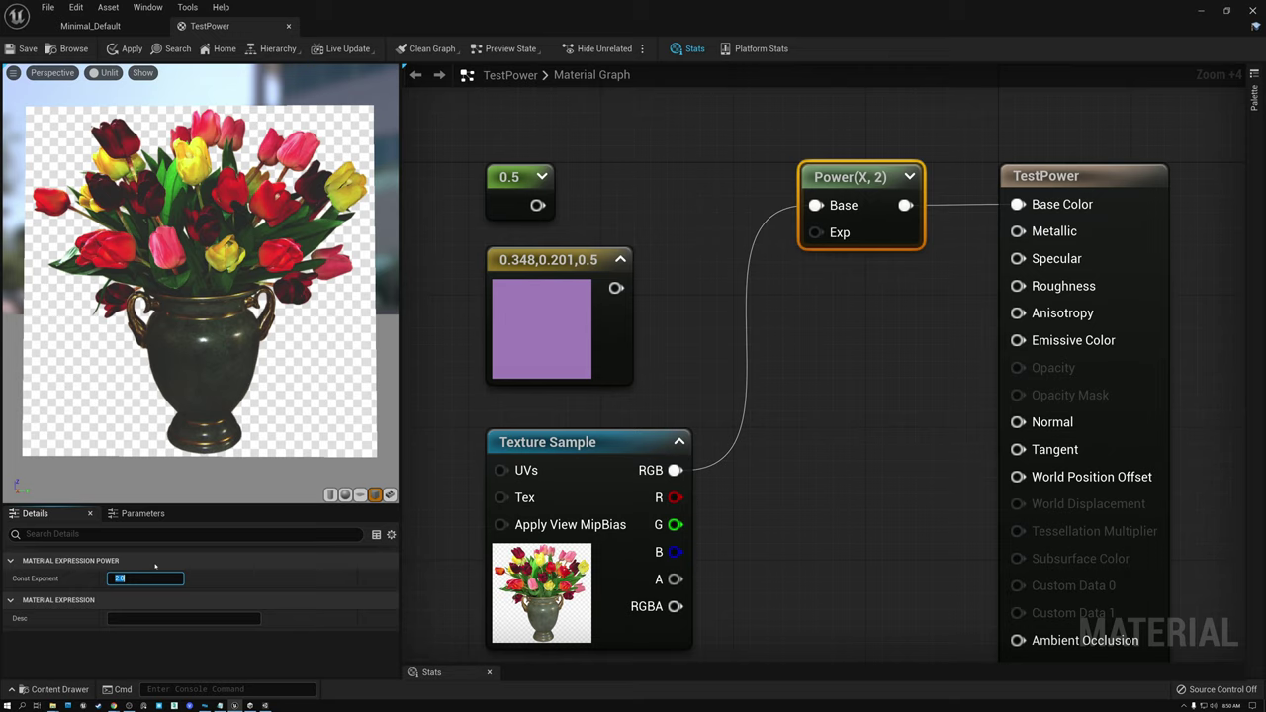
{"action": "type", "text": "3"}
{"action": "key", "text": "Return"}
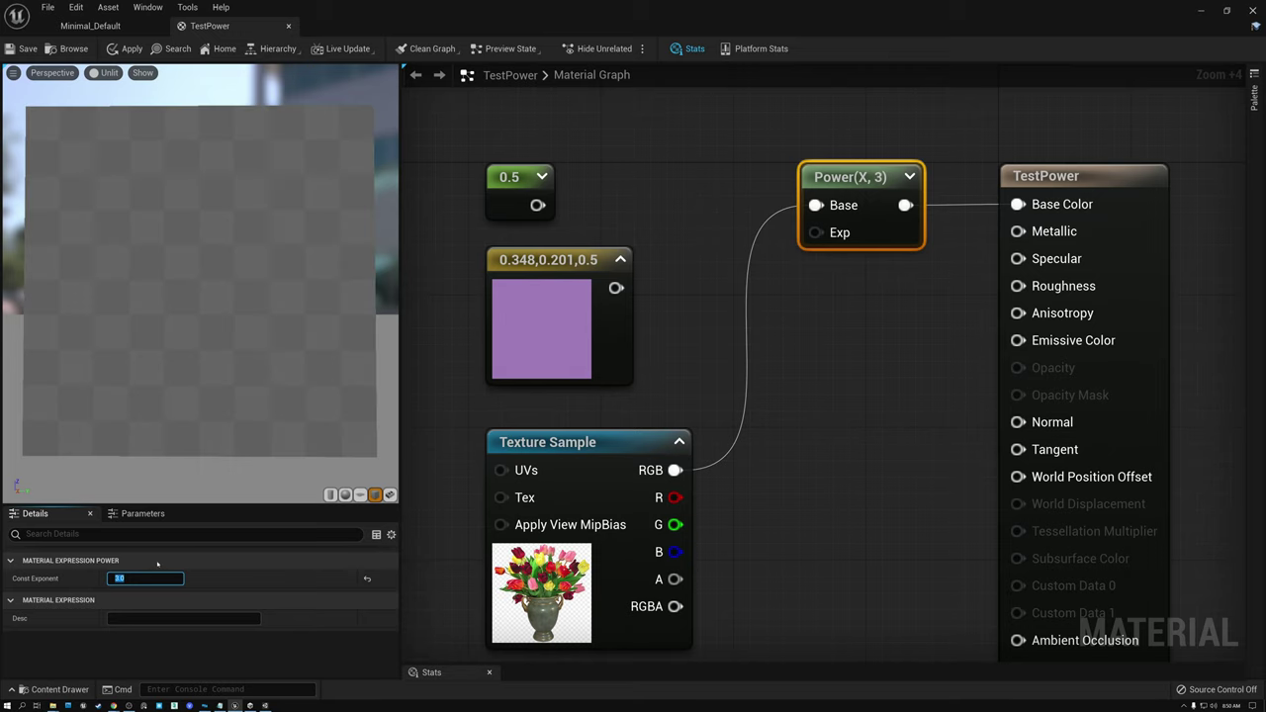
{"action": "type", "text": "4"}
{"action": "key", "text": "Return"}
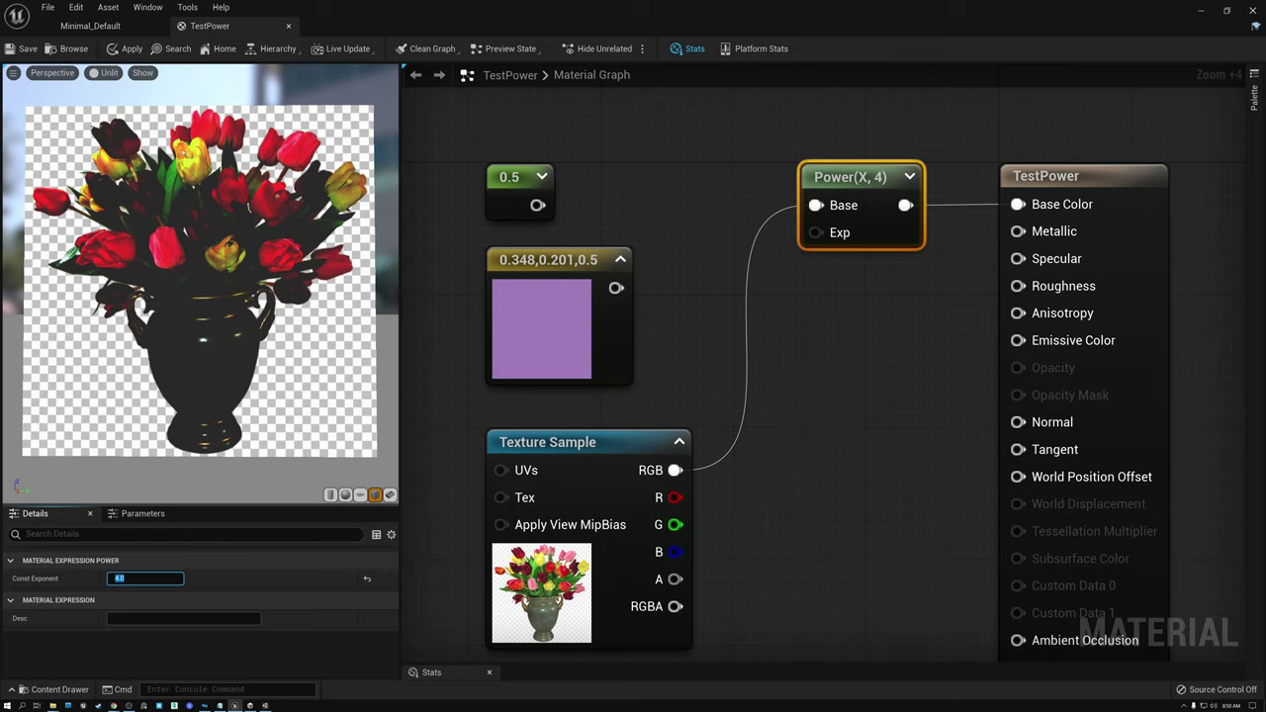
Step: Shift the Power node slightly away from Base Color and reduce its Const Exponent to 1 and to 0.9
{"action": "left_click_drag", "start_coordinate": [856, 178], "coordinate": [839, 179]}
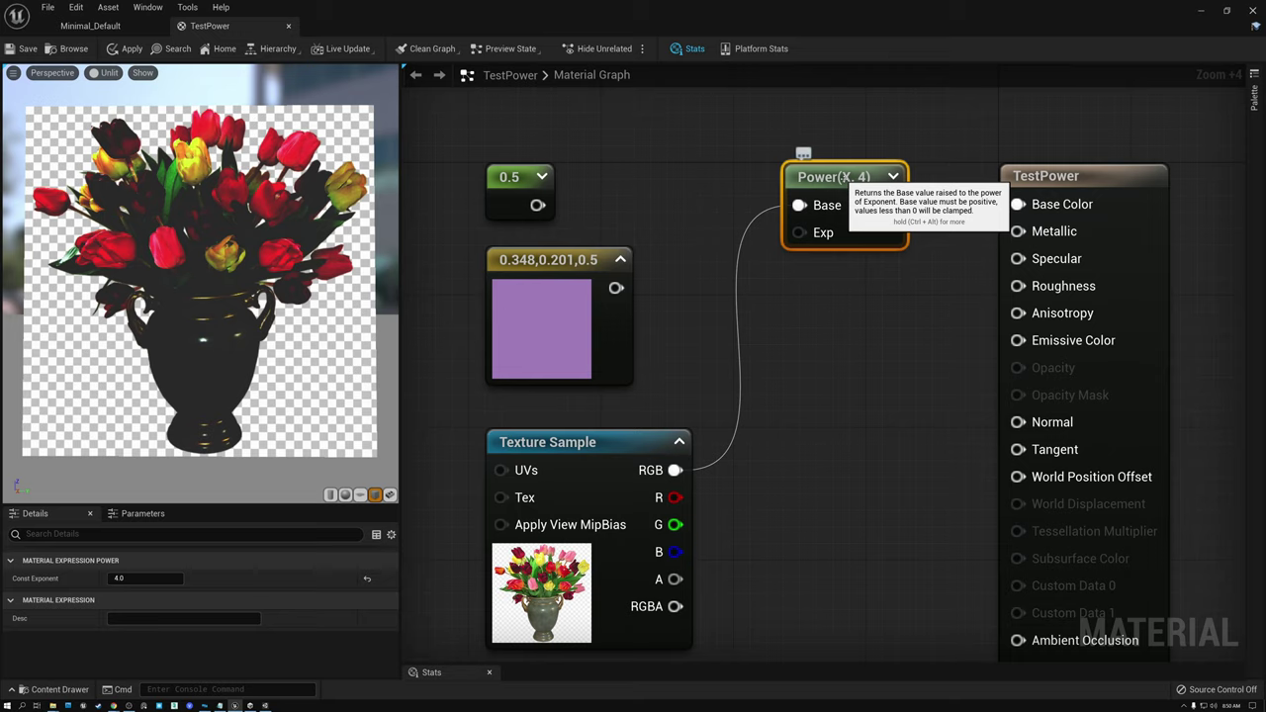
{"action": "left_click", "coordinate": [129, 579]}
{"action": "type", "text": "1"}
{"action": "key", "text": "Return"}
{"action": "type", "text": "0.9"}
{"action": "key", "text": "Return"}
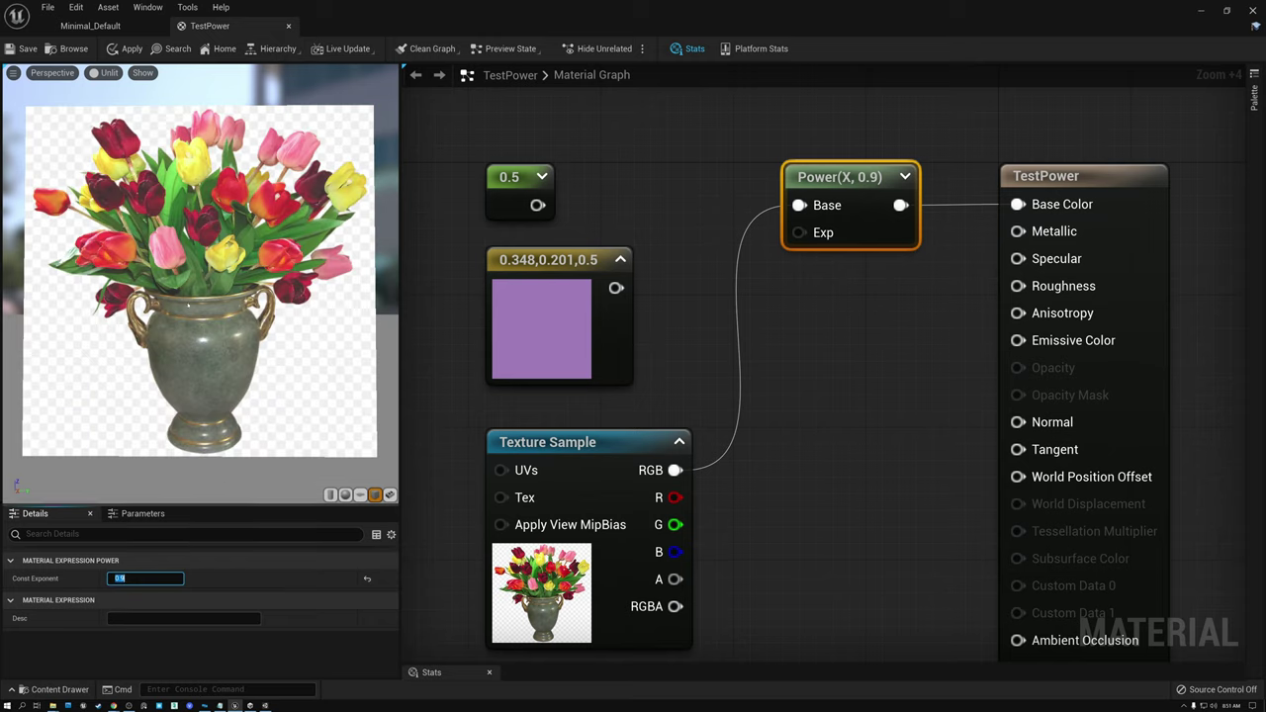
Step: Lower the Power node's Const Exponent to 0.8 and to 0.6
{"action": "left_click", "coordinate": [124, 578]}
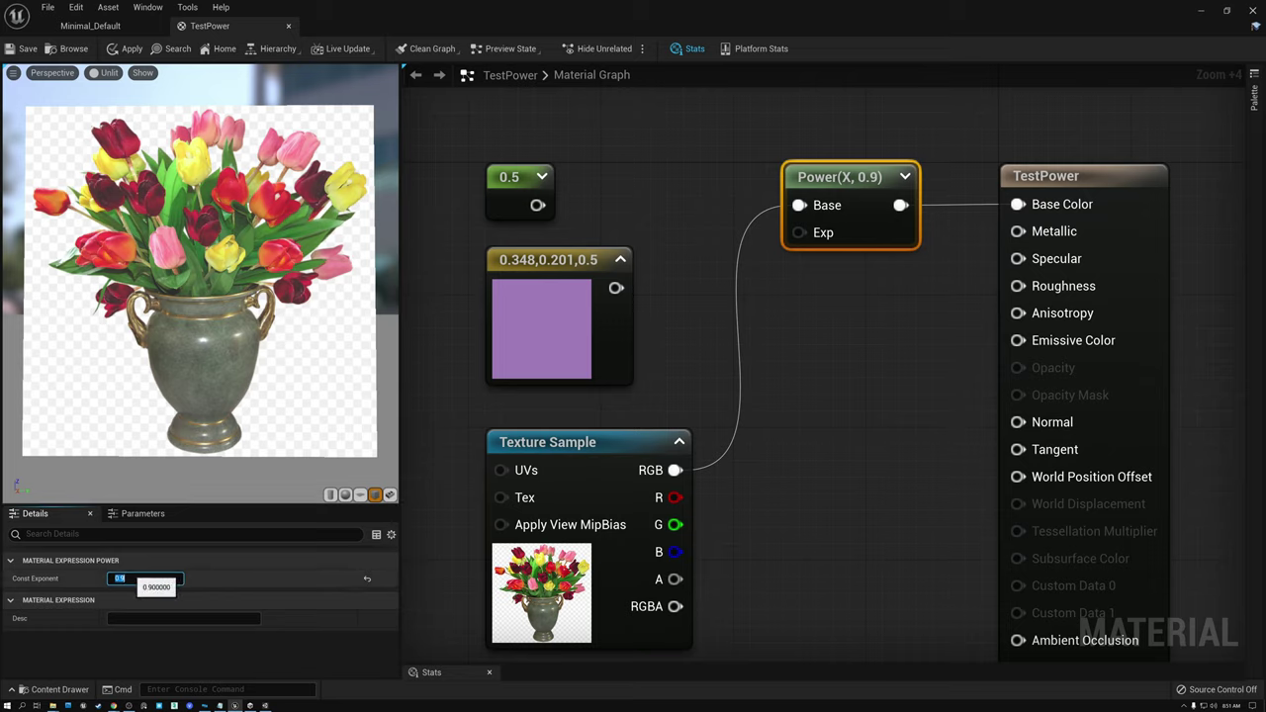
{"action": "key", "text": "BackSpace"}
{"action": "type", "text": "8"}
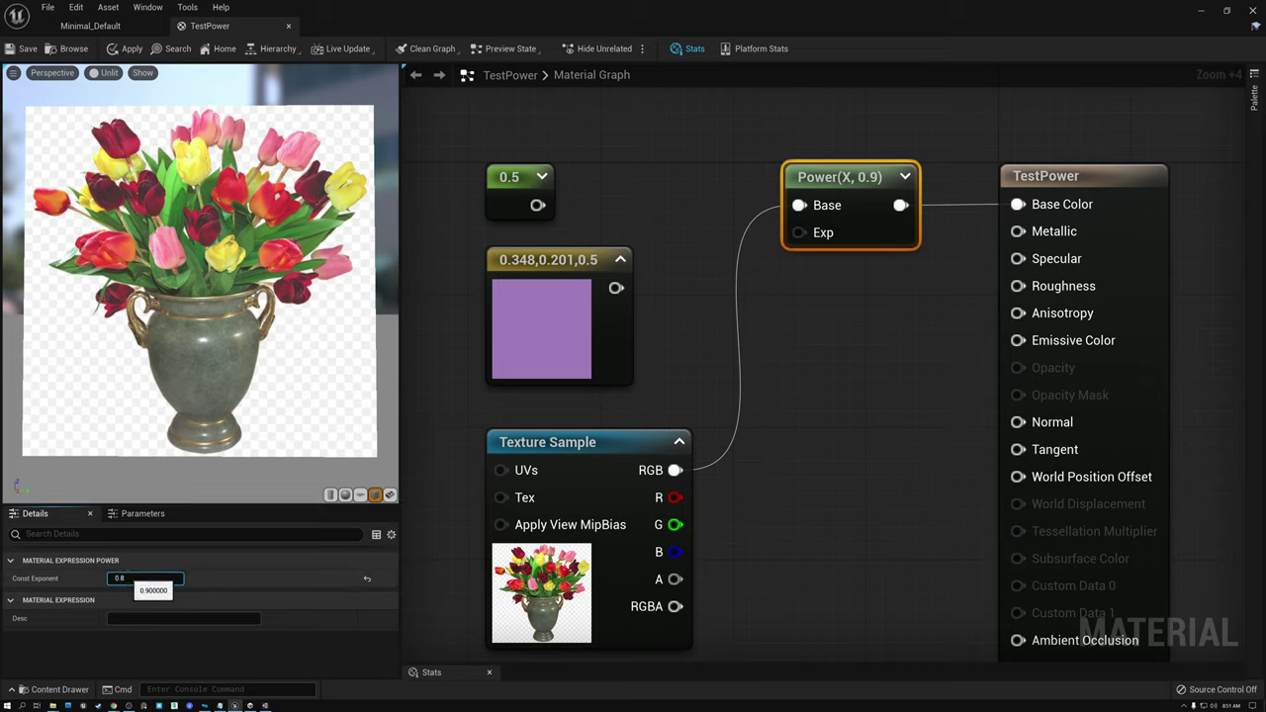
{"action": "key", "text": "Return"}
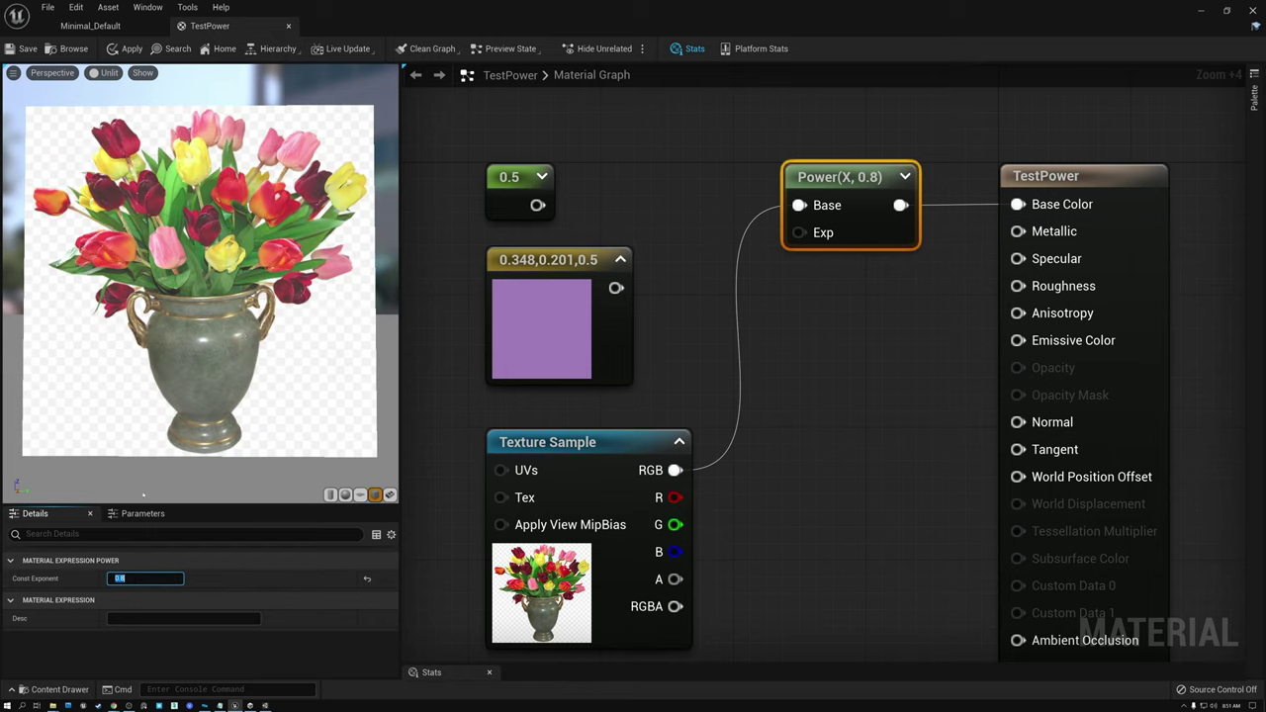
{"action": "left_click", "coordinate": [121, 579]}
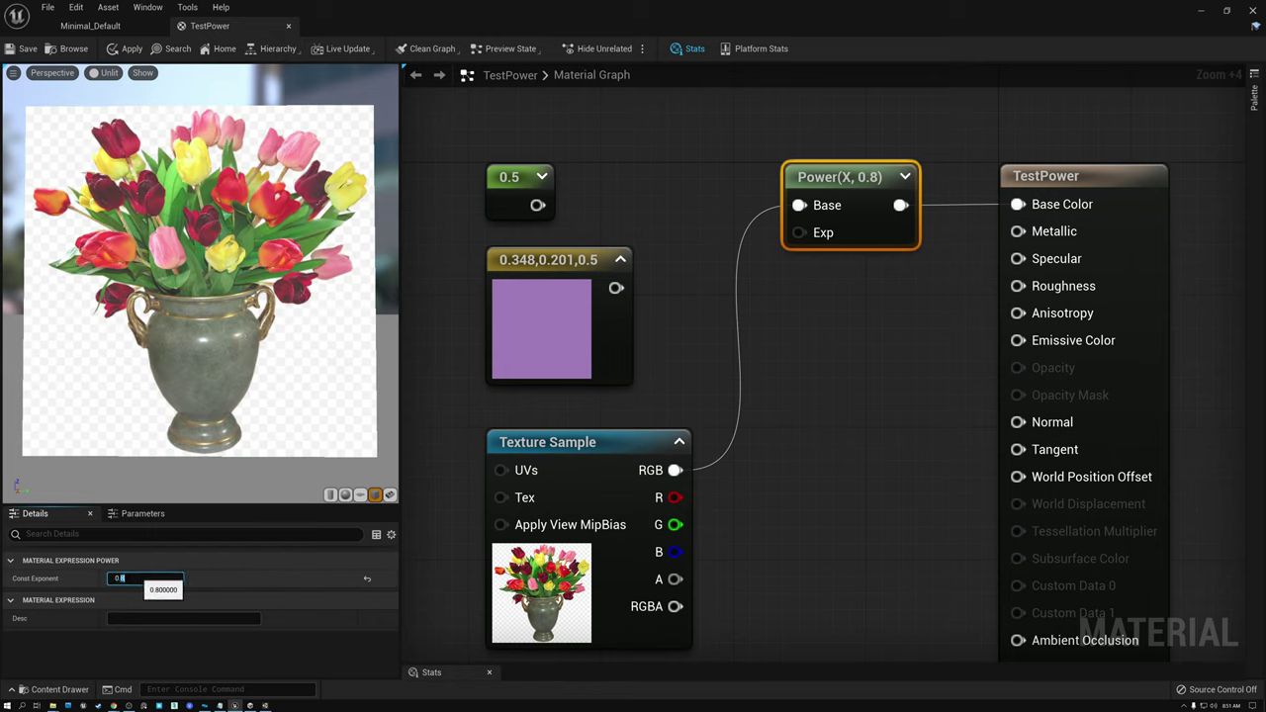
{"action": "type", "text": "6"}
{"action": "key", "text": "Return"}
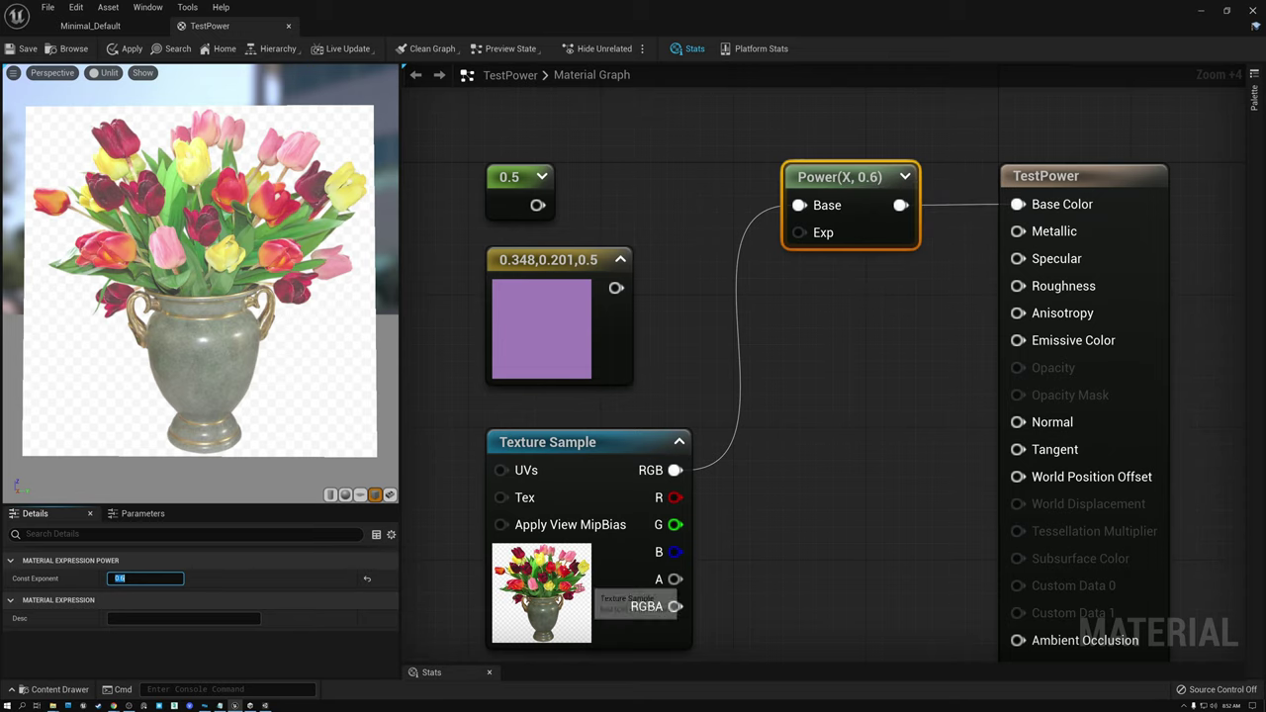
Step: Expand the Stats area to show the shader instruction count, and delete the scalar 0.5 and purple vector constants
{"action": "left_click_drag", "start_coordinate": [459, 663], "coordinate": [459, 641]}
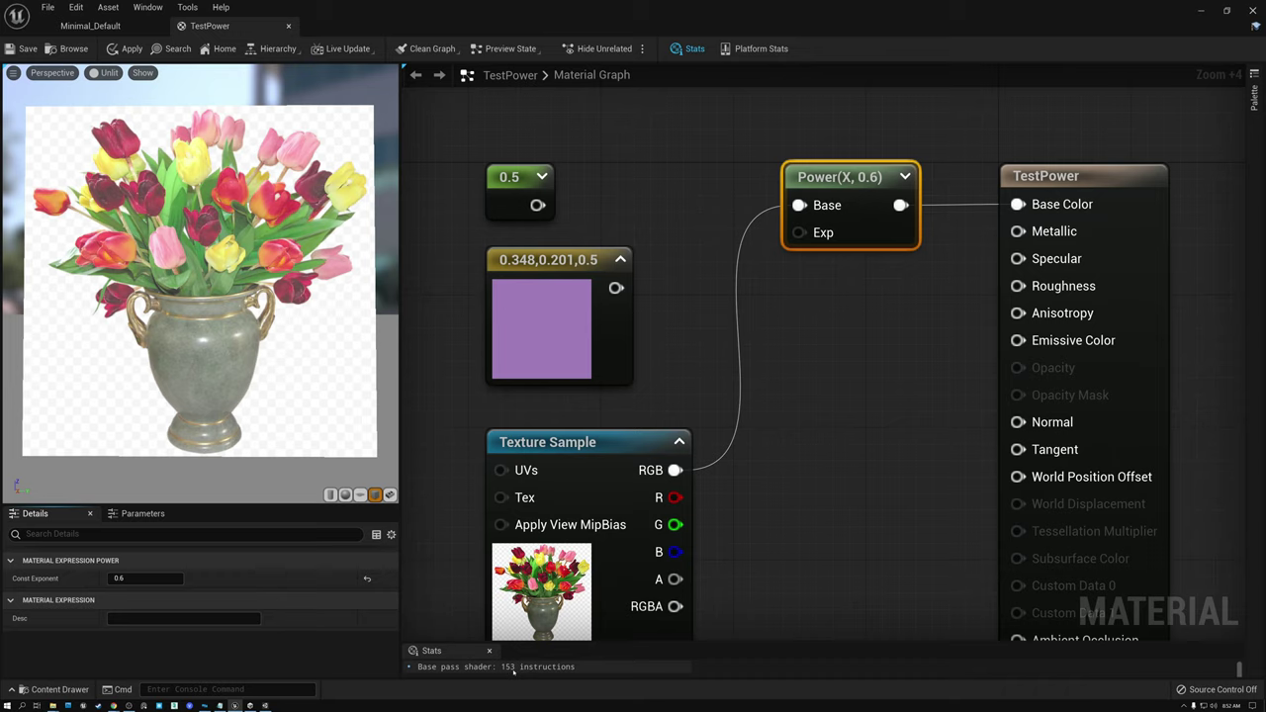
{"action": "left_click_drag", "start_coordinate": [445, 153], "coordinate": [578, 322]}
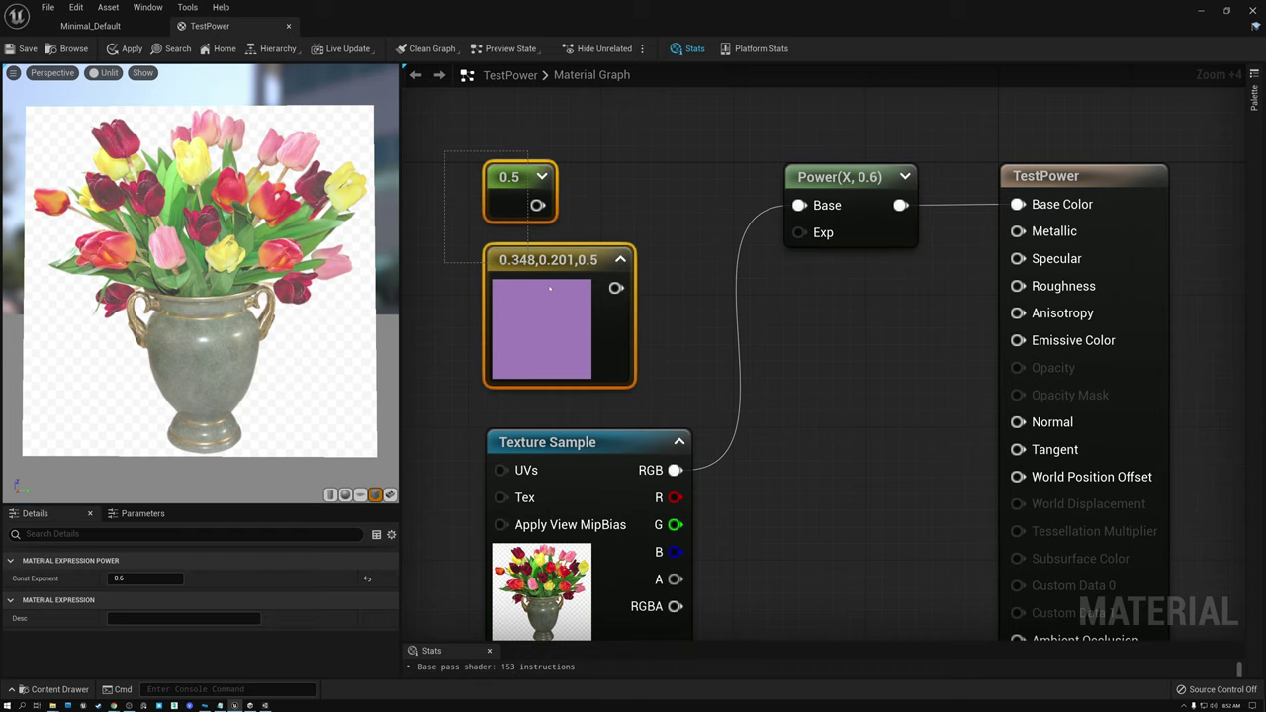
{"action": "key", "text": "Delete"}
Step: Line up the Texture Sample and Power nodes in a row with Base Color, and set the Const Exponent to 2
{"action": "left_click_drag", "start_coordinate": [578, 445], "coordinate": [511, 180]}
{"action": "left_click_drag", "start_coordinate": [840, 178], "coordinate": [724, 178]}
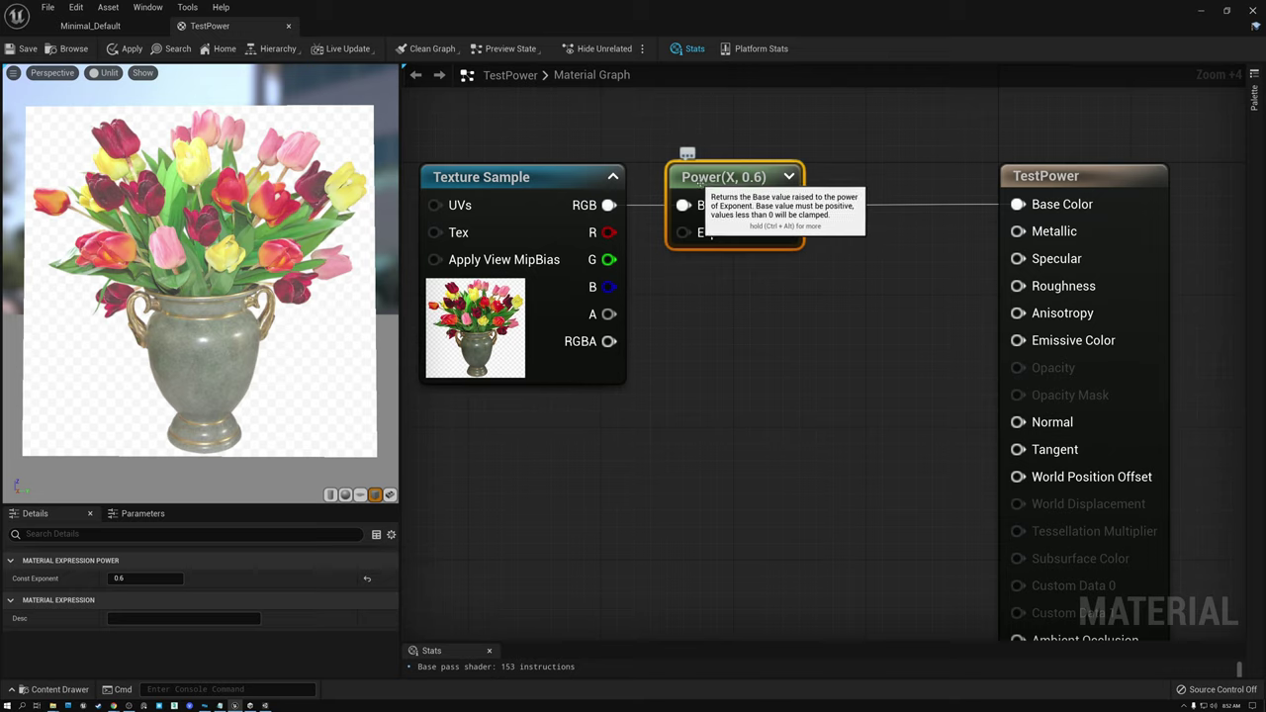
{"action": "left_click_drag", "start_coordinate": [712, 180], "coordinate": [814, 179]}
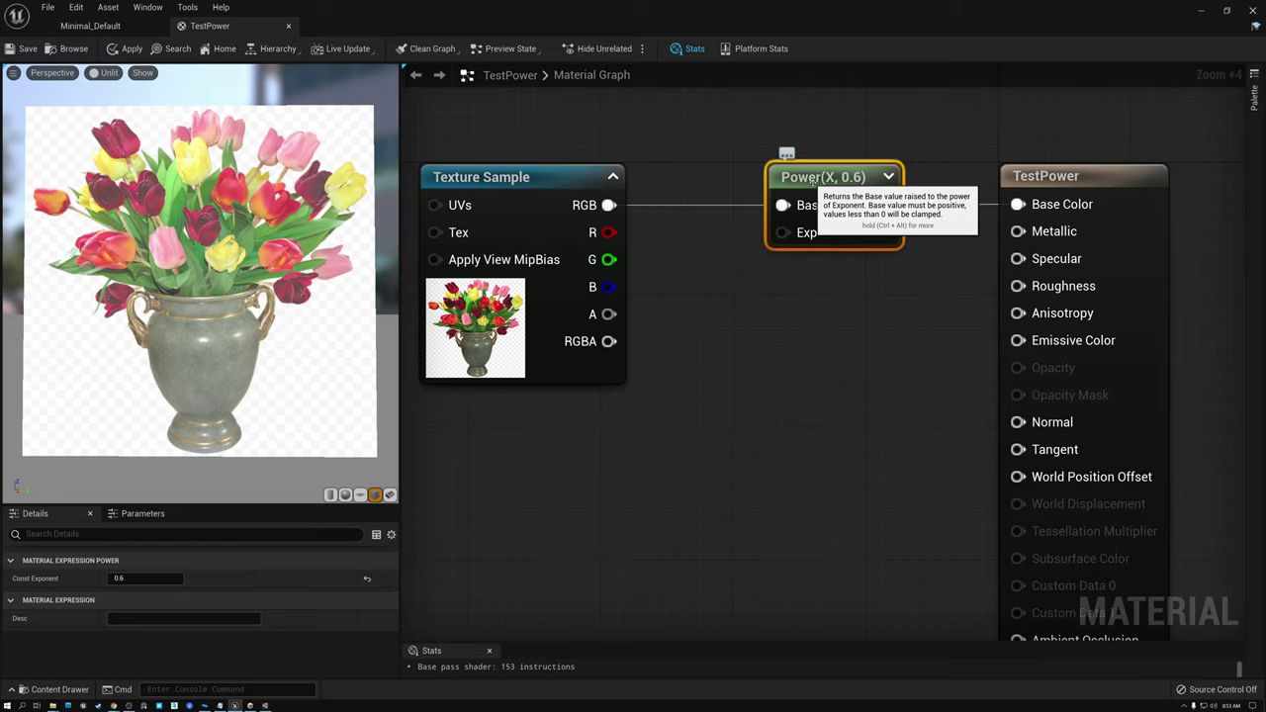
{"action": "left_click", "coordinate": [146, 578]}
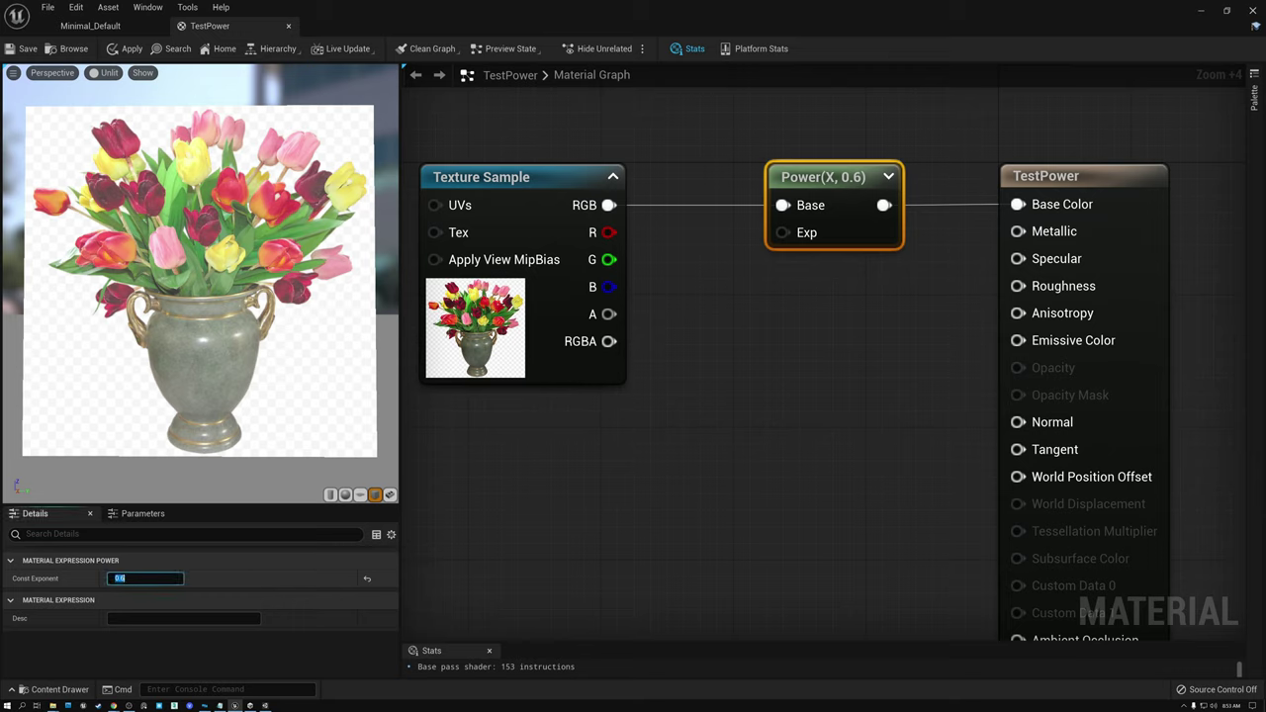
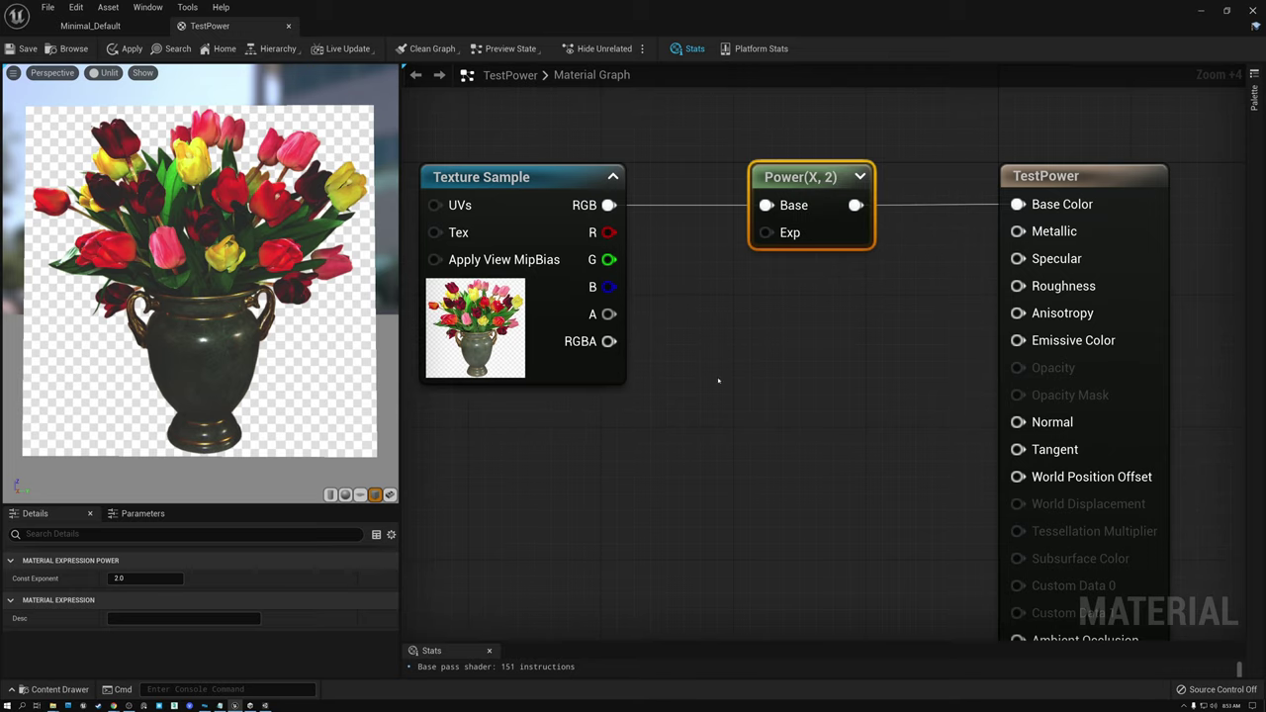
{"action": "mouse_move", "coordinate": [822, 160]}
{"action": "left_mouse_down"}
{"action": "mouse_move", "coordinate": [774, 162]}
{"action": "mouse_move", "coordinate": [821, 163]}
{"action": "left_mouse_up"}
Step: Add a Multiply node below the Power node and wire the Texture Sample's RGB output into both its A and B inputs
{"action": "left_click_drag", "start_coordinate": [607, 204], "coordinate": [773, 324]}
{"action": "type", "text": "mul"}
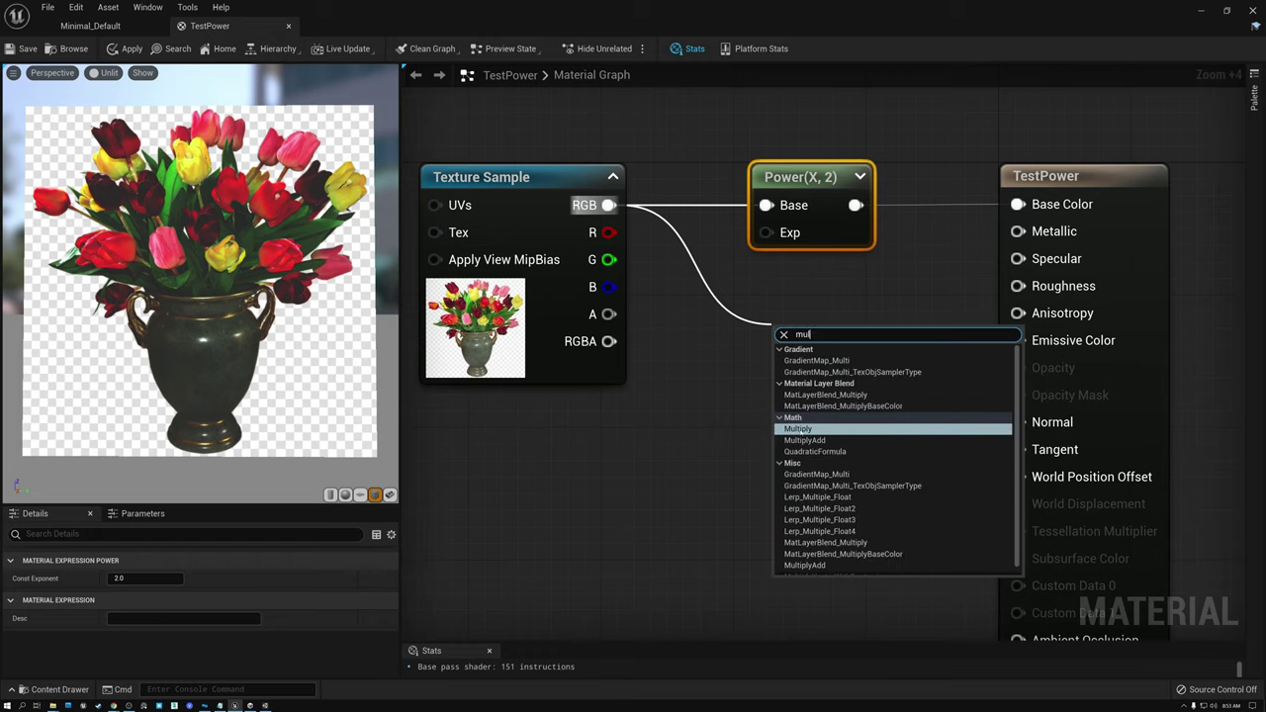
{"action": "key", "text": "Return"}
{"action": "left_click_drag", "start_coordinate": [607, 205], "coordinate": [786, 394]}
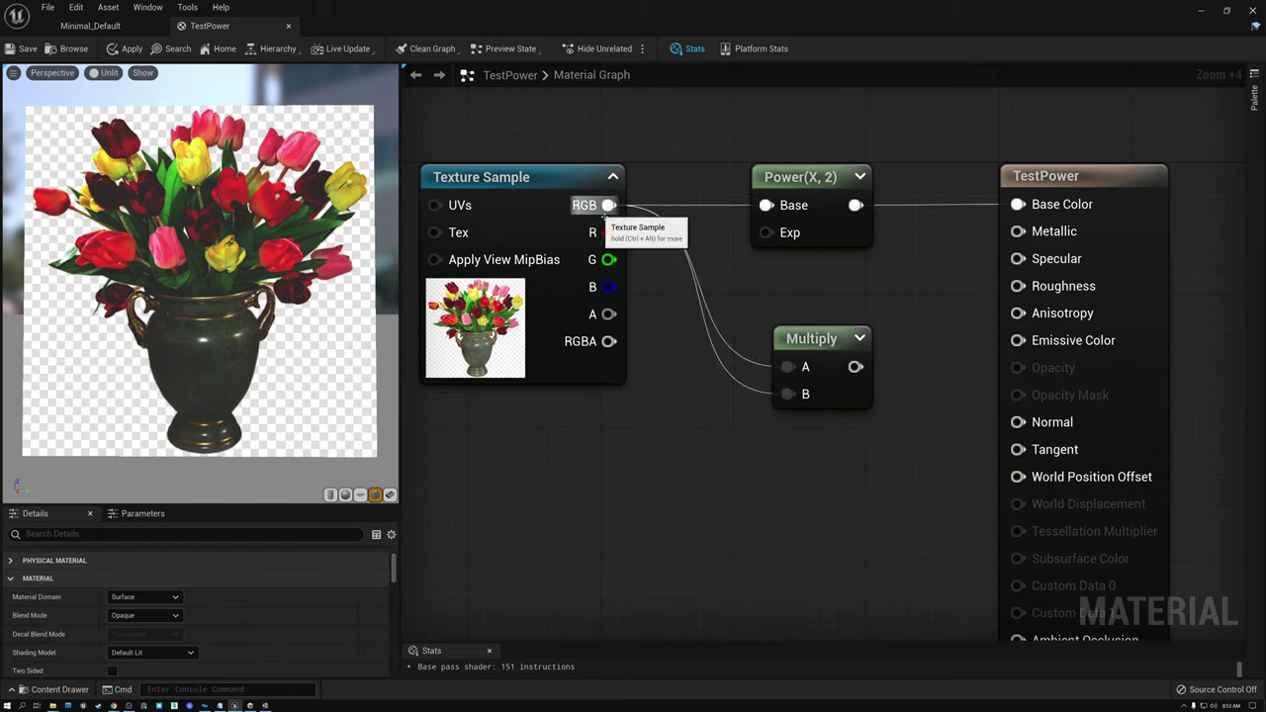
Step: Connect the Multiply node's output to Base Color in place of Power, and move both nodes closer to the Texture Sample, roughly aligned
{"action": "left_click_drag", "start_coordinate": [811, 340], "coordinate": [1015, 204]}
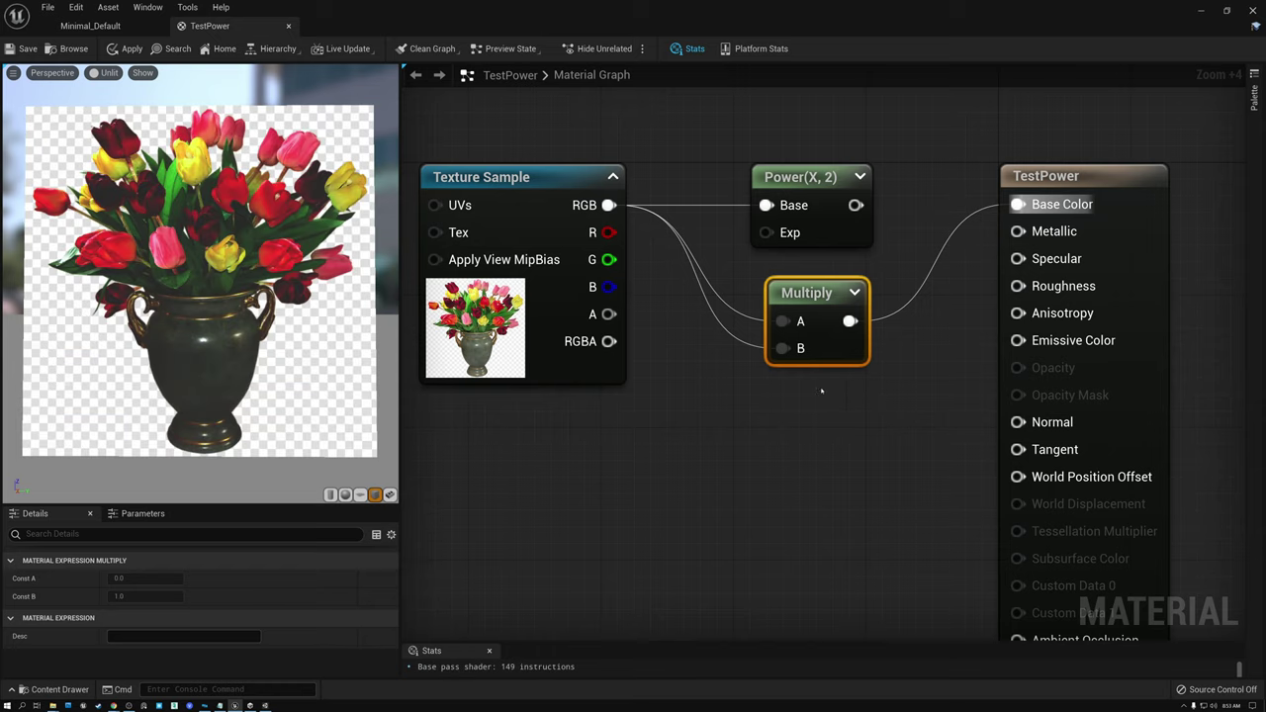
{"action": "left_click_drag", "start_coordinate": [821, 294], "coordinate": [805, 299]}
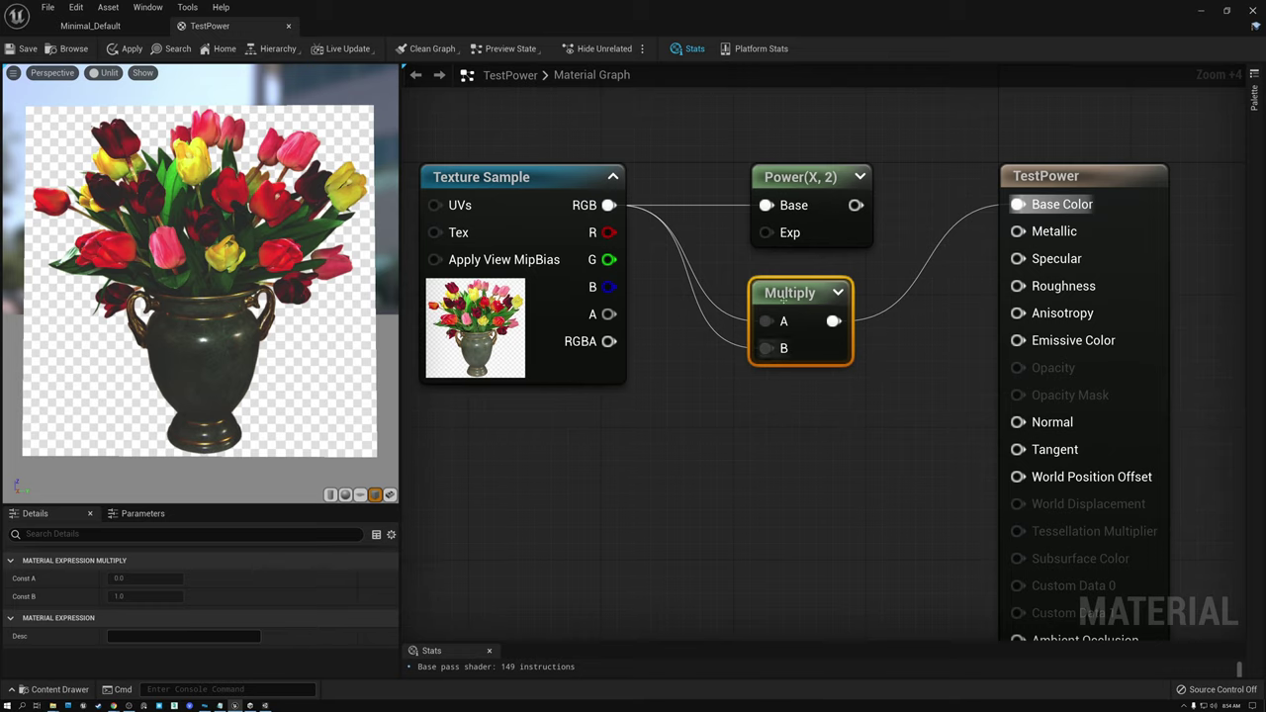
{"action": "left_click", "coordinate": [788, 178]}
{"action": "left_click_drag", "start_coordinate": [788, 178], "coordinate": [772, 178]}
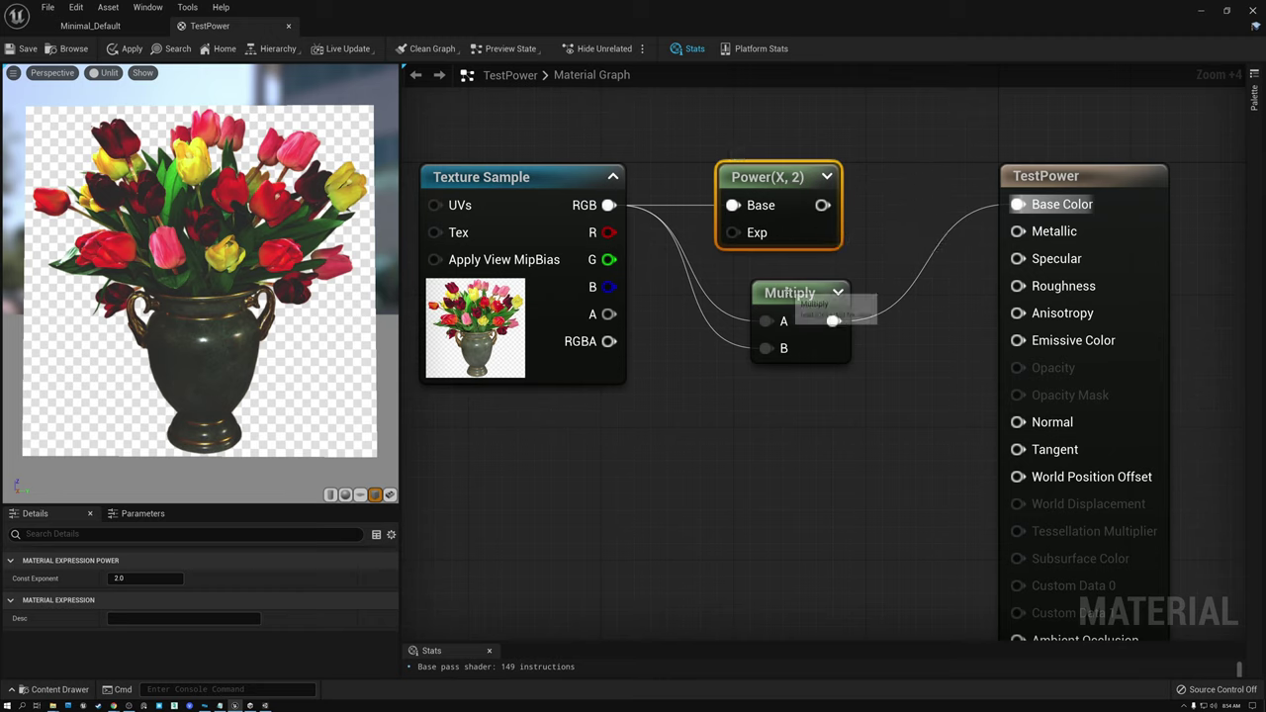
{"action": "left_click_drag", "start_coordinate": [808, 295], "coordinate": [771, 296]}
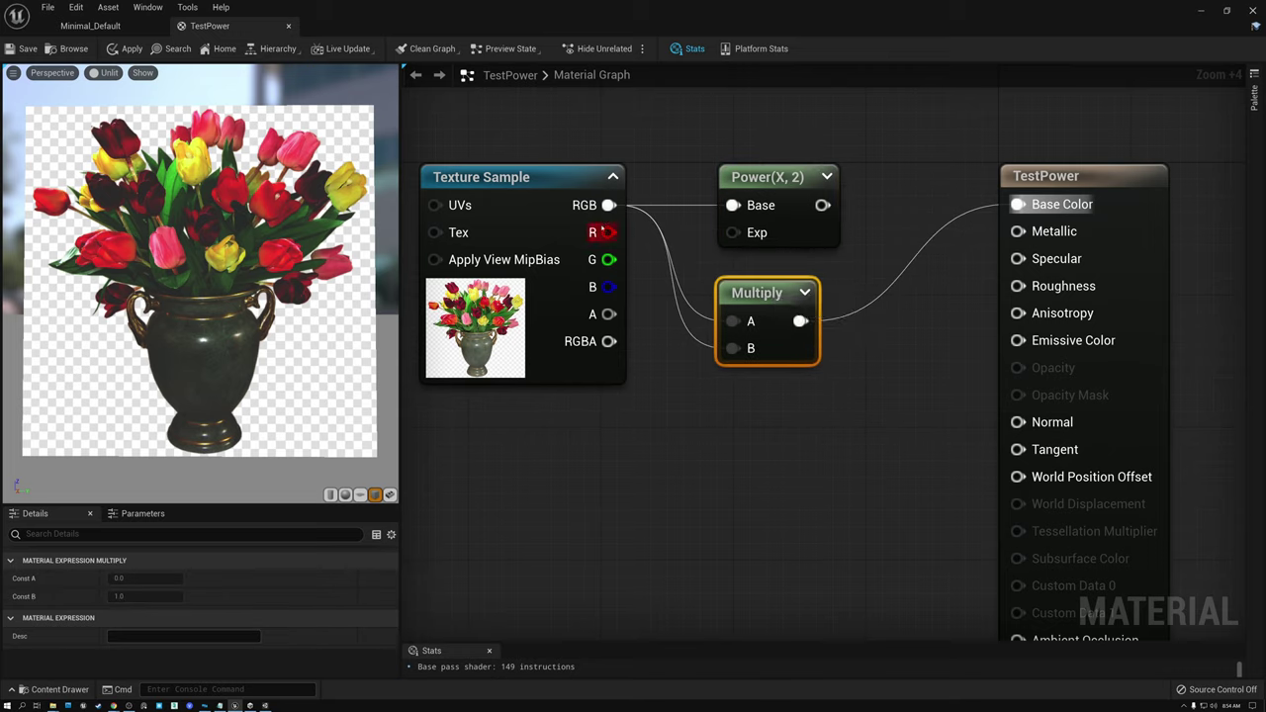
{"action": "left_click", "coordinate": [529, 183]}
{"action": "left_click", "coordinate": [771, 295]}
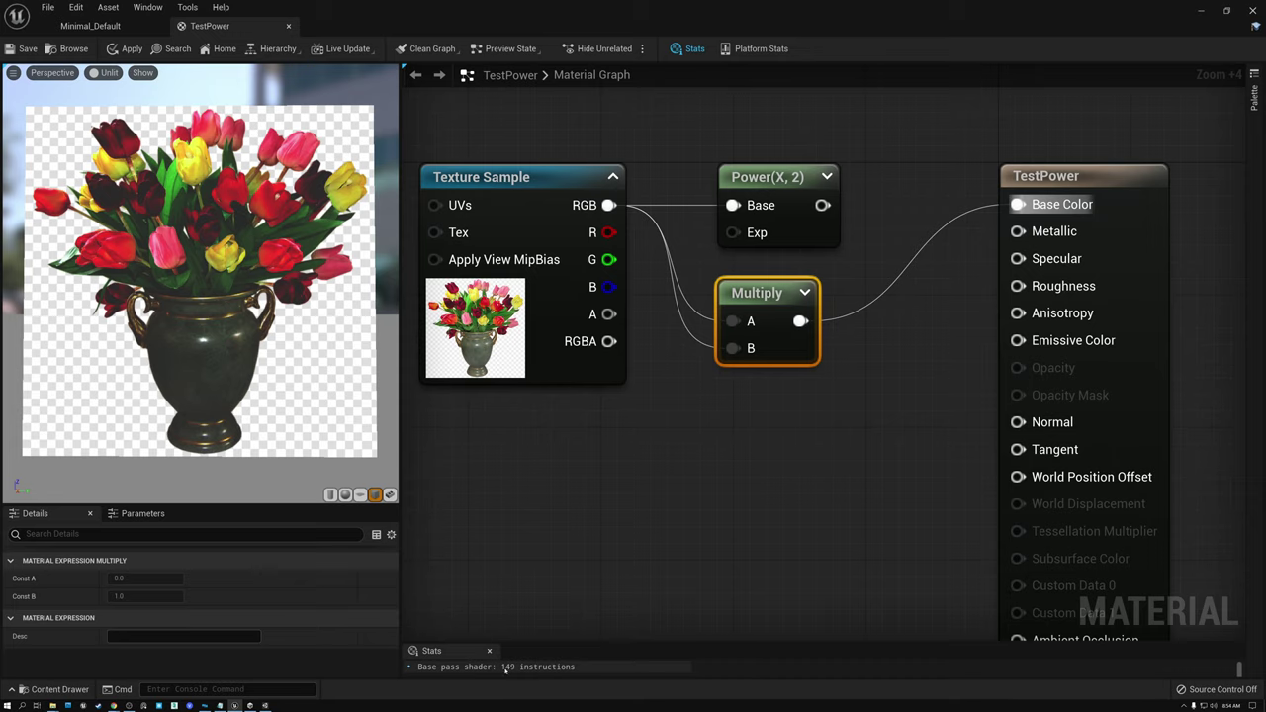
Step: Connect the Power node to Base Color to compare shader instruction counts, and reconnect the Multiply node in its place
{"action": "left_click_drag", "start_coordinate": [822, 205], "coordinate": [1019, 205]}
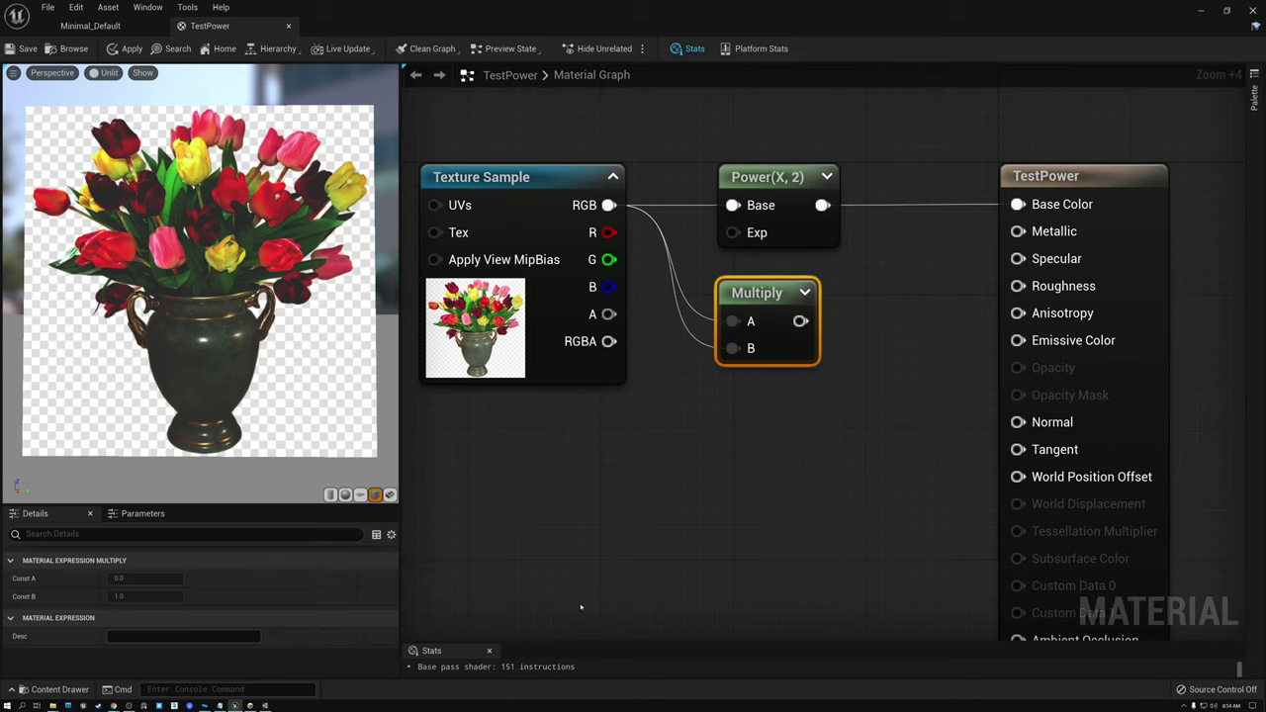
{"action": "left_click", "coordinate": [776, 178]}
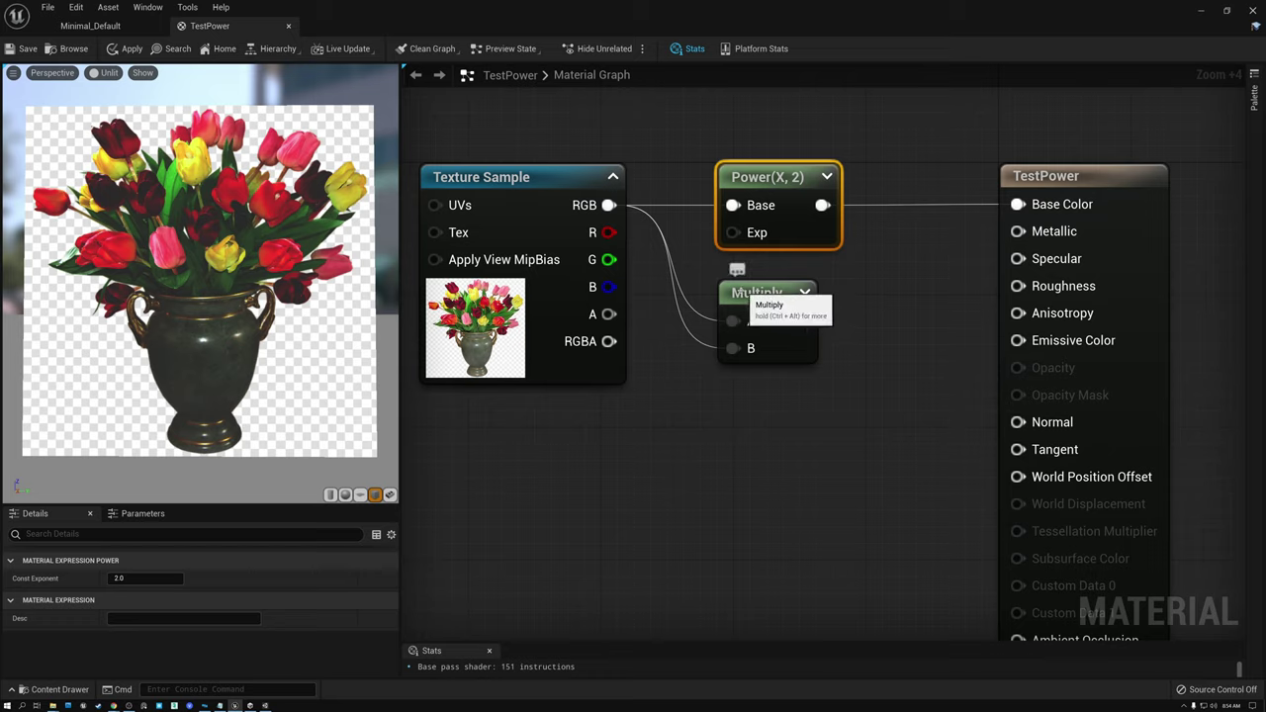
{"action": "left_click_drag", "start_coordinate": [759, 294], "coordinate": [1019, 205]}
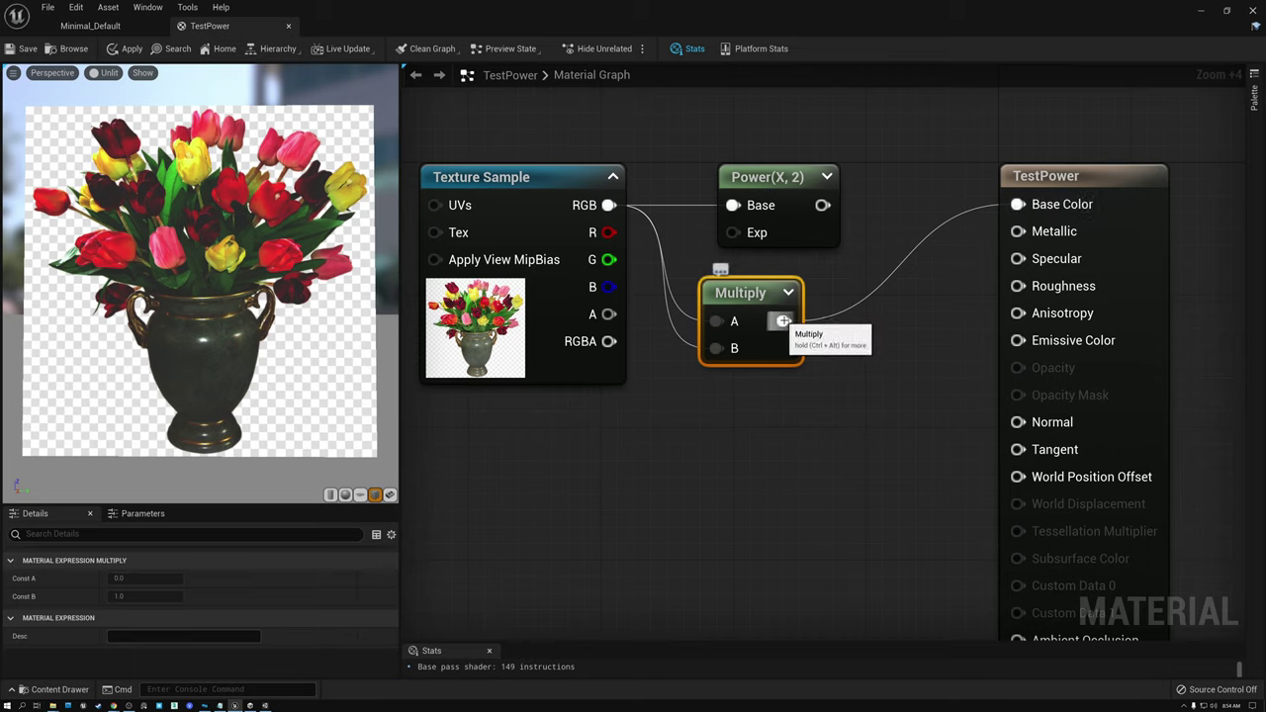
Step: Add a second Multiply node fed on A and B by the first Multiply, connect it to Base Color, and place the two side by side
{"action": "left_click_drag", "start_coordinate": [782, 320], "coordinate": [829, 377]}
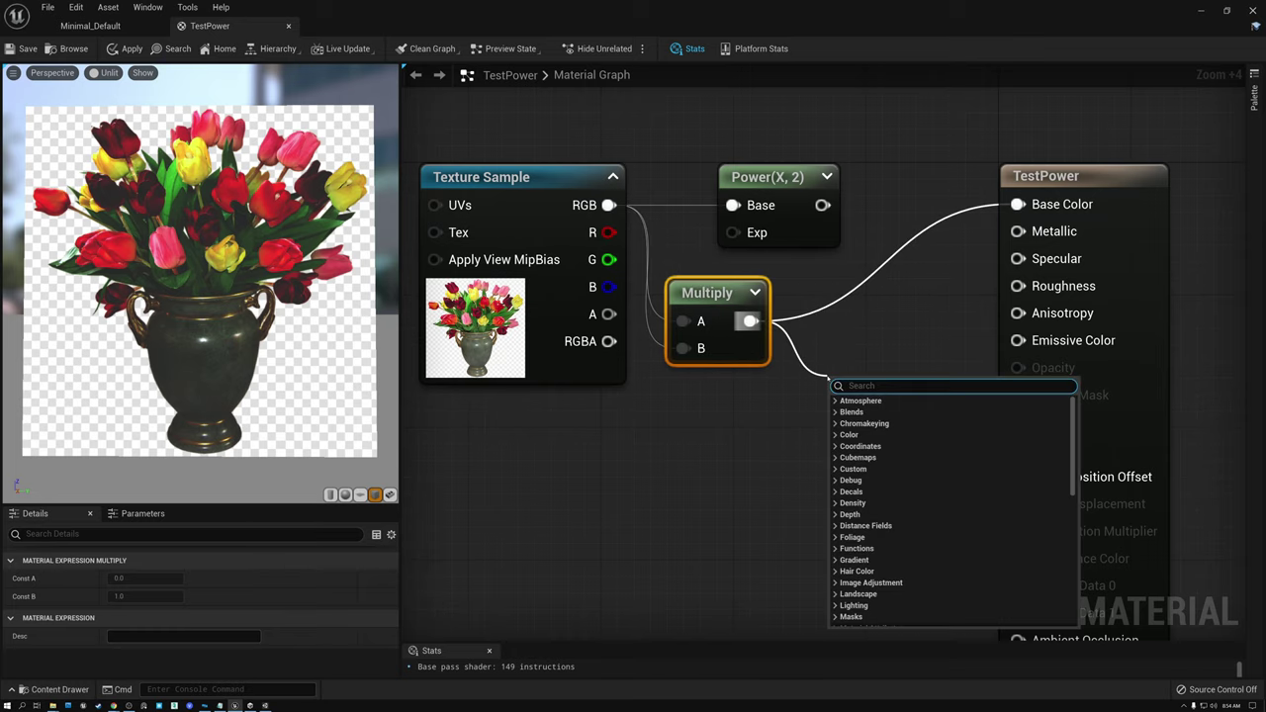
{"action": "type", "text": "mult"}
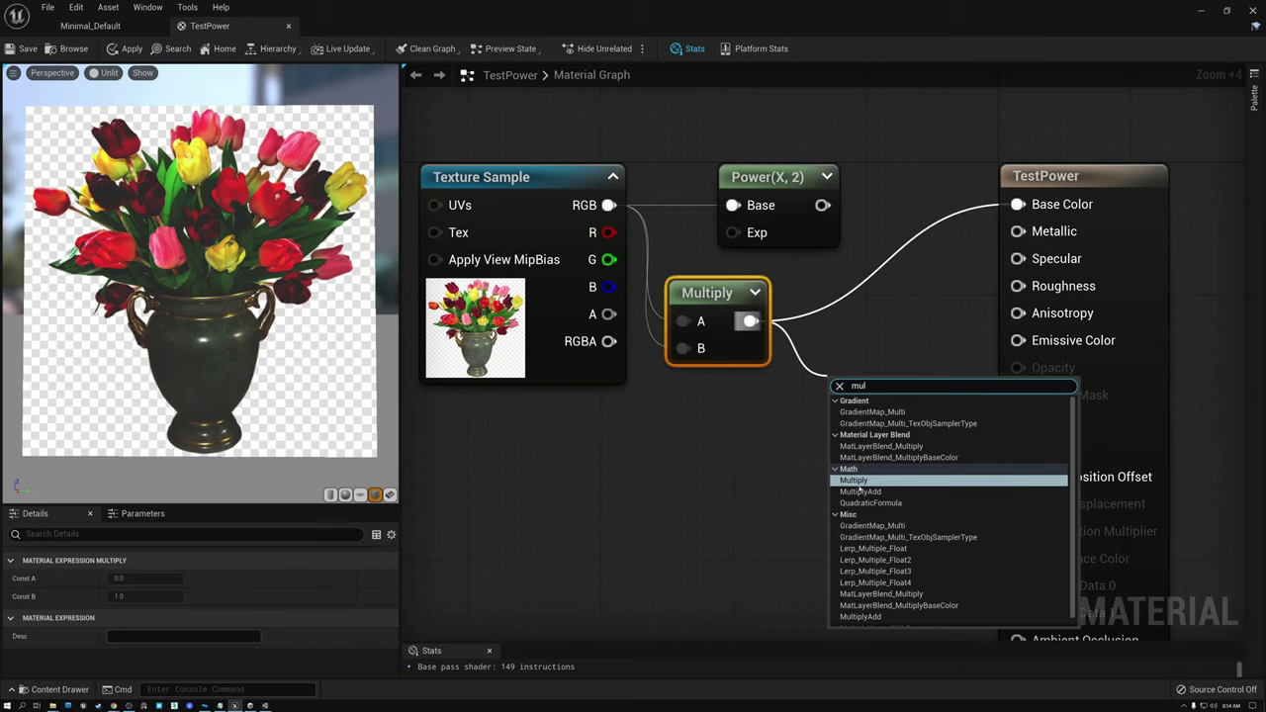
{"action": "left_click", "coordinate": [861, 482]}
{"action": "left_click_drag", "start_coordinate": [751, 321], "coordinate": [1018, 203]}
{"action": "left_click_drag", "start_coordinate": [866, 390], "coordinate": [856, 292]}
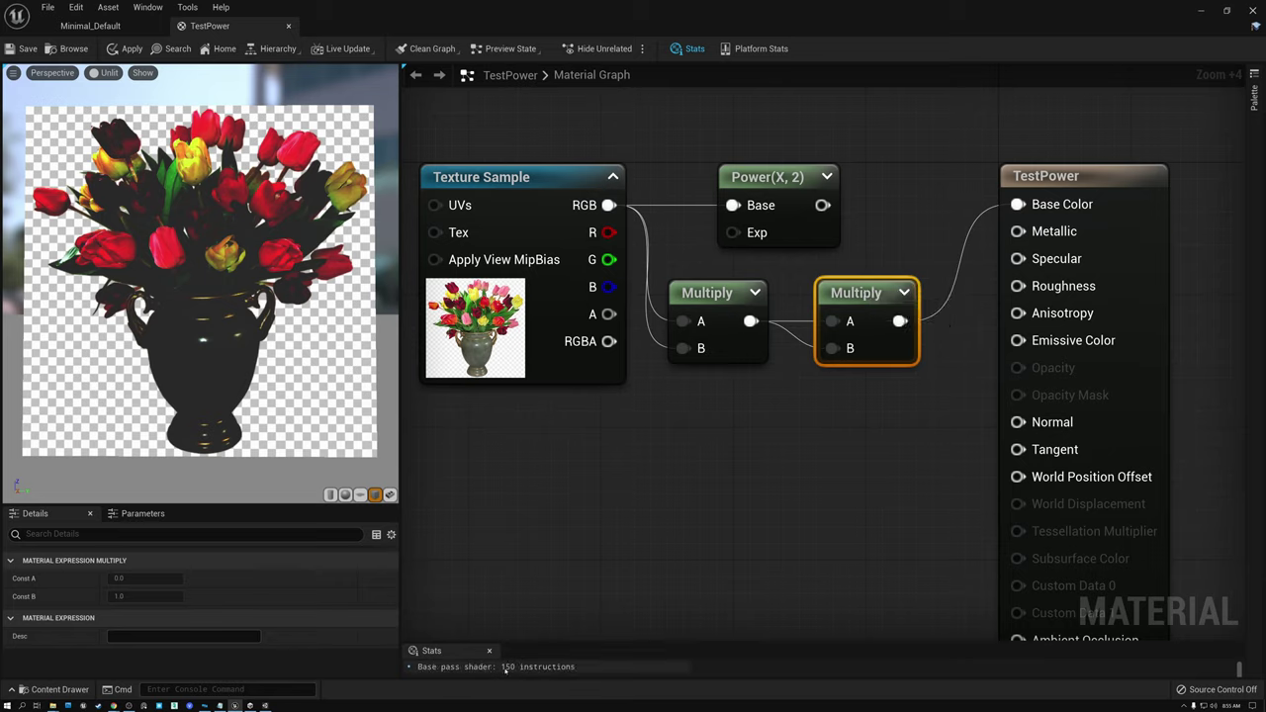
{"action": "left_click_drag", "start_coordinate": [692, 289], "coordinate": [706, 288]}
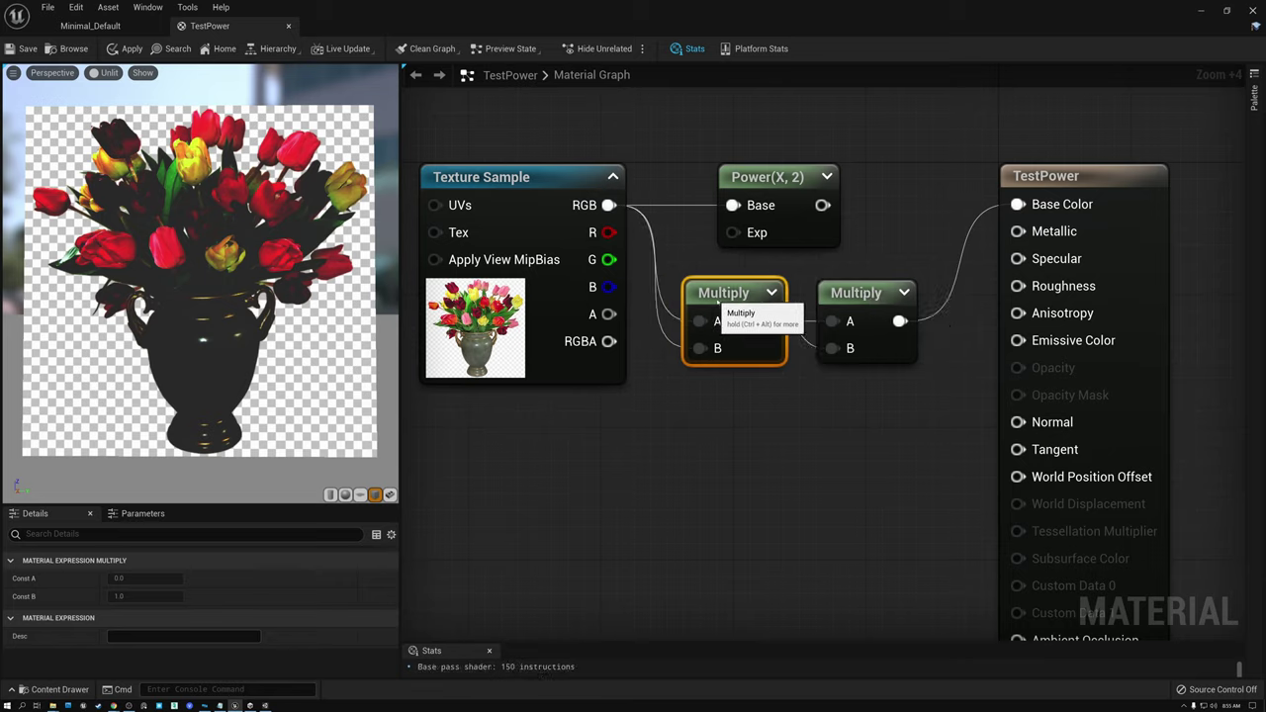
{"action": "left_click_drag", "start_coordinate": [834, 294], "coordinate": [813, 294]}
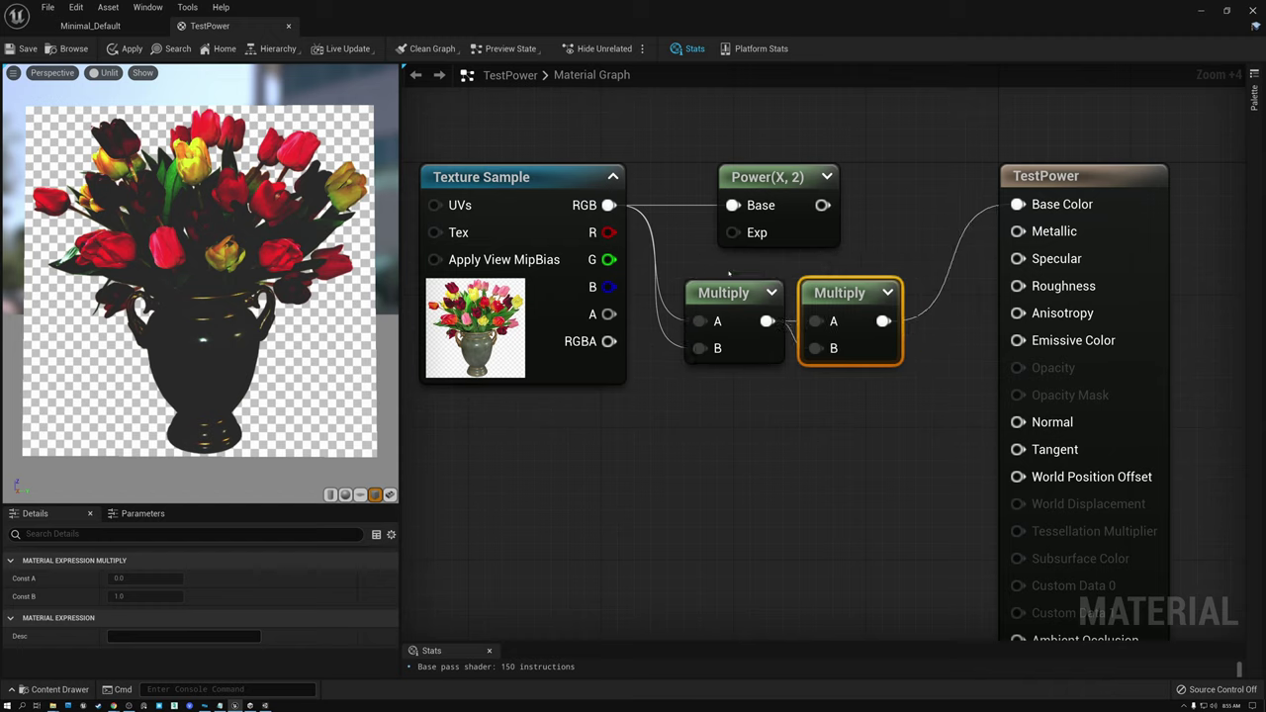
Step: Connect the Power node to Base Color and set its Const Exponent to 4
{"action": "left_click", "coordinate": [781, 198]}
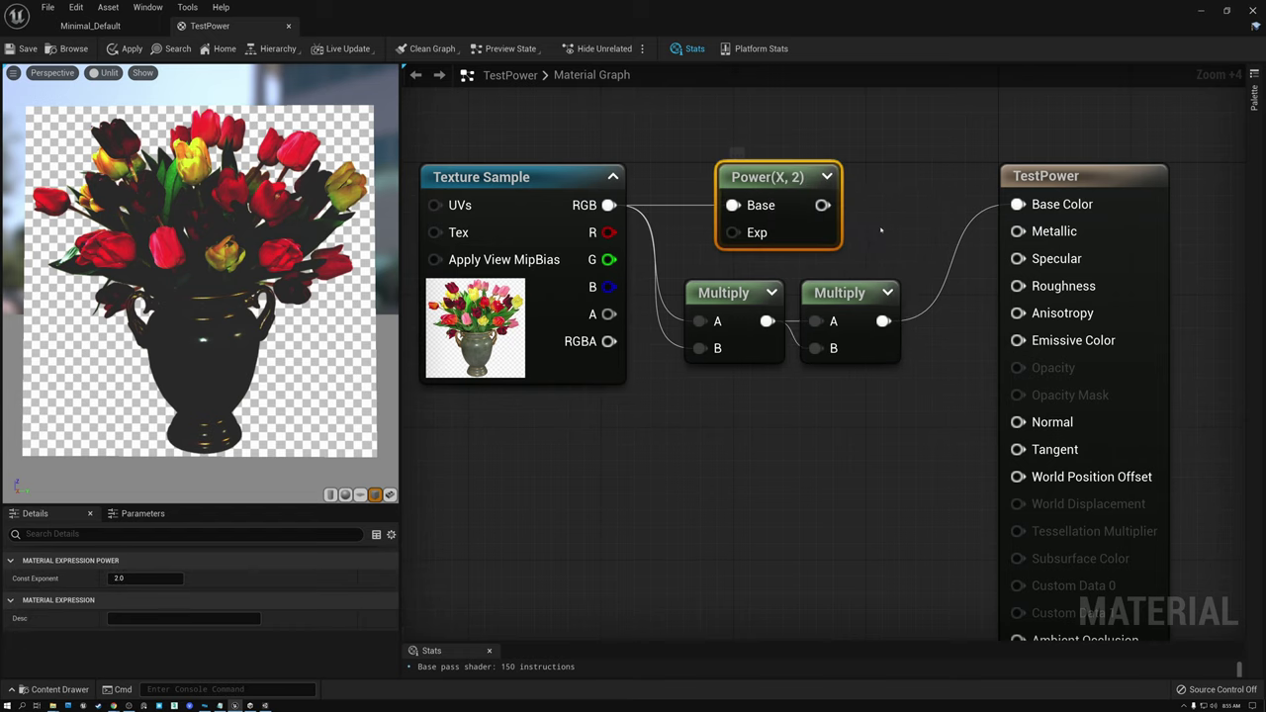
{"action": "left_click_drag", "start_coordinate": [822, 205], "coordinate": [1017, 204]}
{"action": "left_click", "coordinate": [146, 579]}
{"action": "type", "text": "4"}
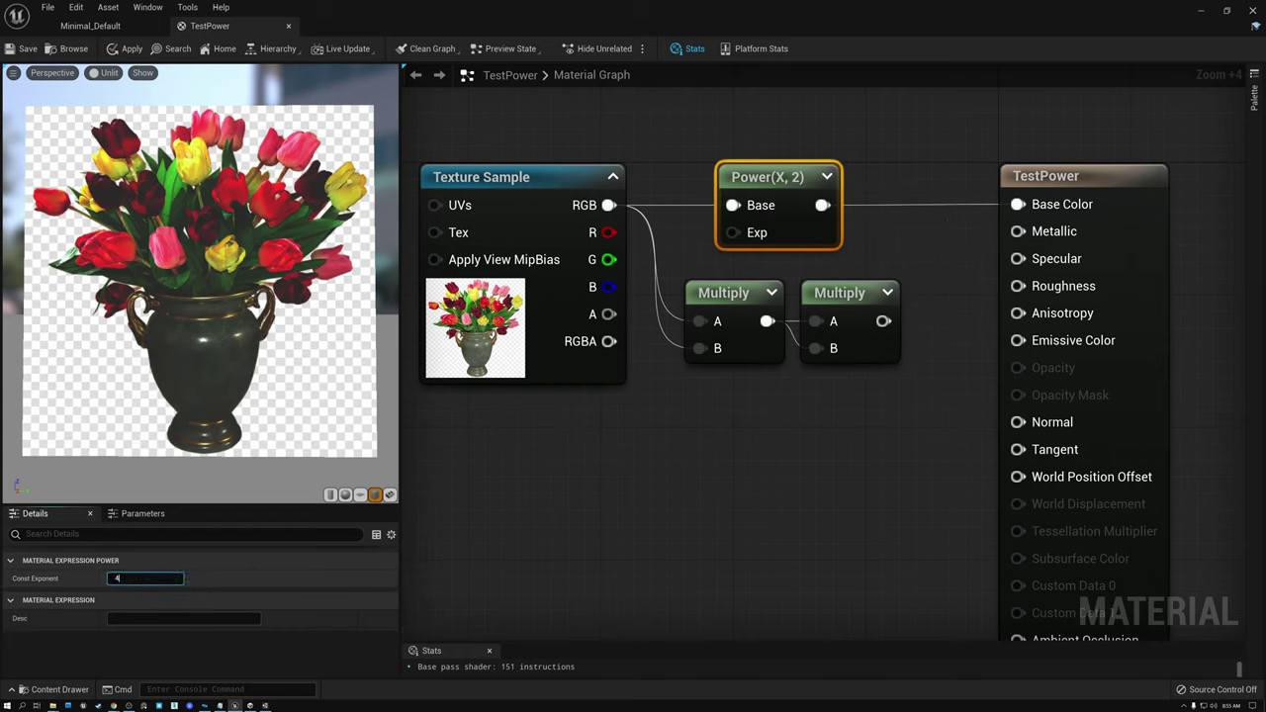
{"action": "key", "text": "Return"}
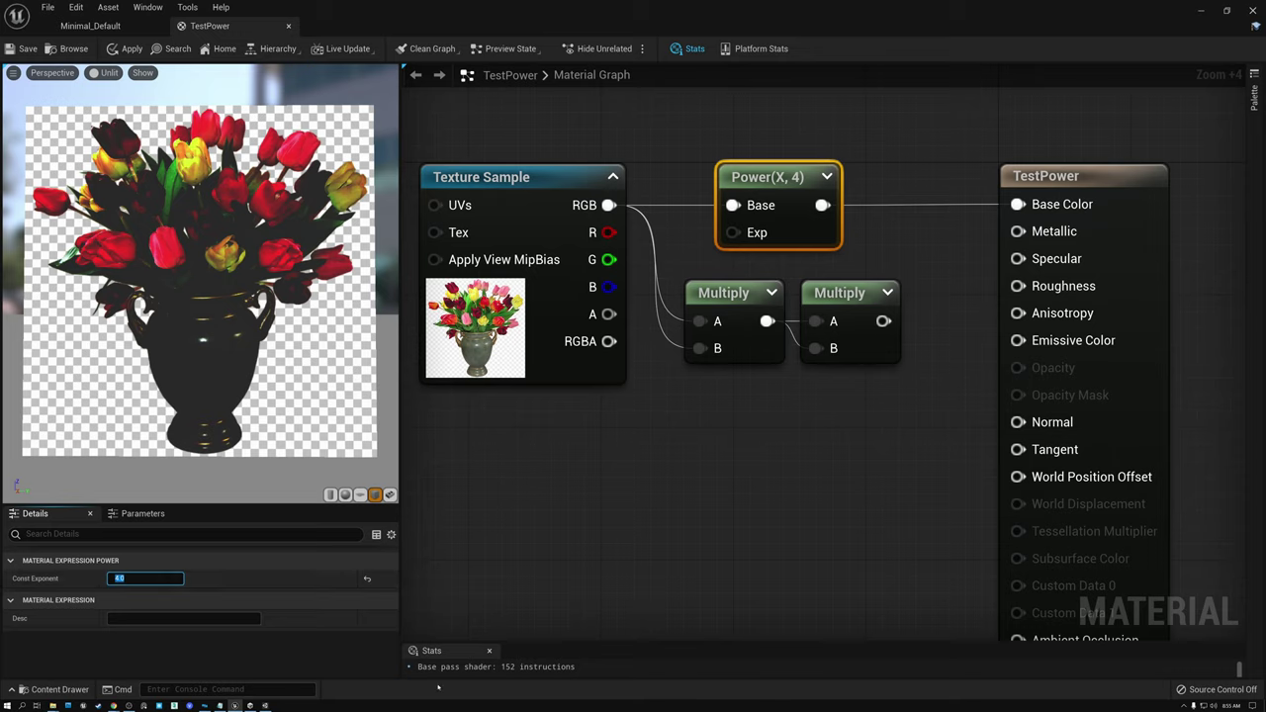
Step: Connect the second Multiply to Base Color again and feed the Texture Sample's RGB output into its B input
{"action": "left_click_drag", "start_coordinate": [883, 320], "coordinate": [1018, 204]}
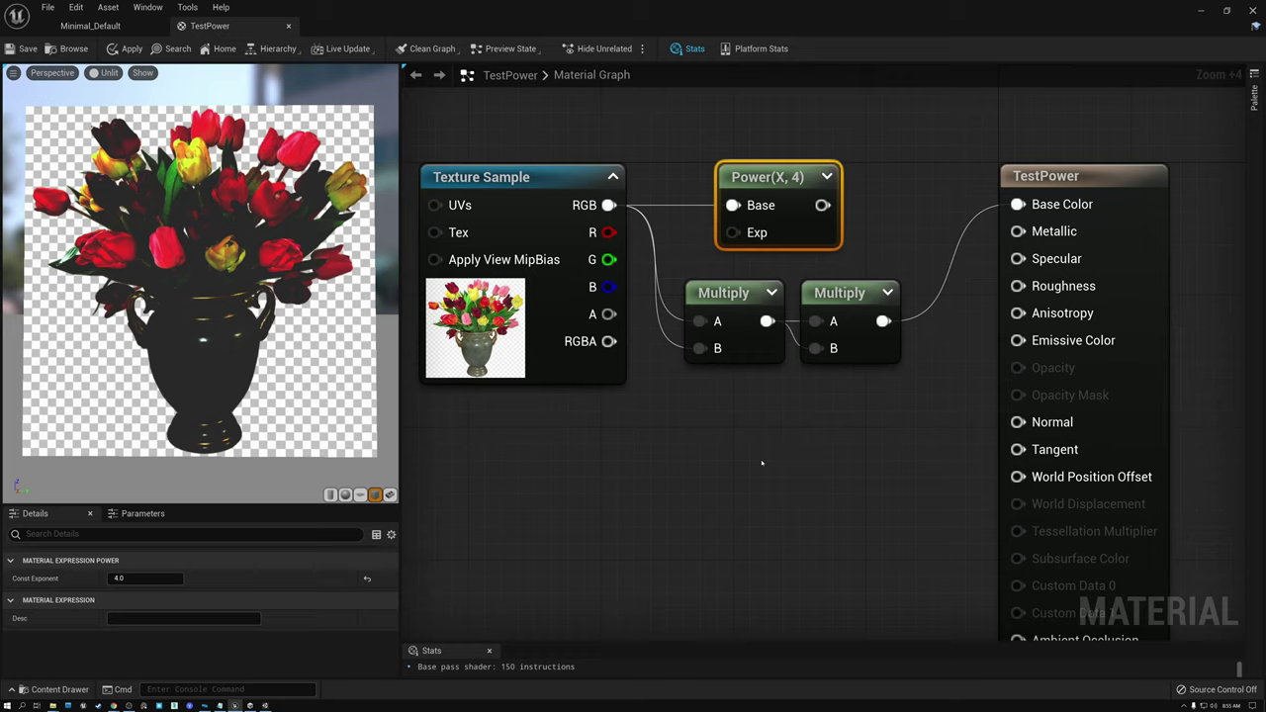
{"action": "left_click", "coordinate": [725, 293]}
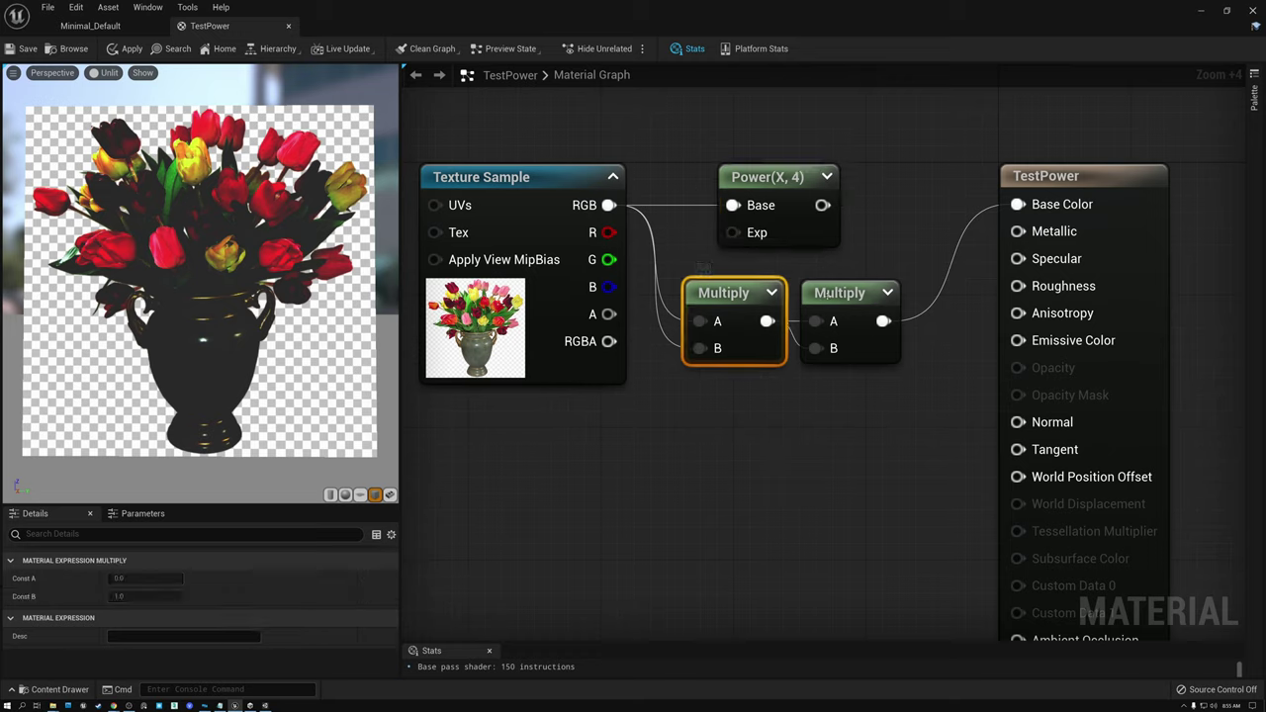
{"action": "left_click_drag", "start_coordinate": [848, 299], "coordinate": [881, 300]}
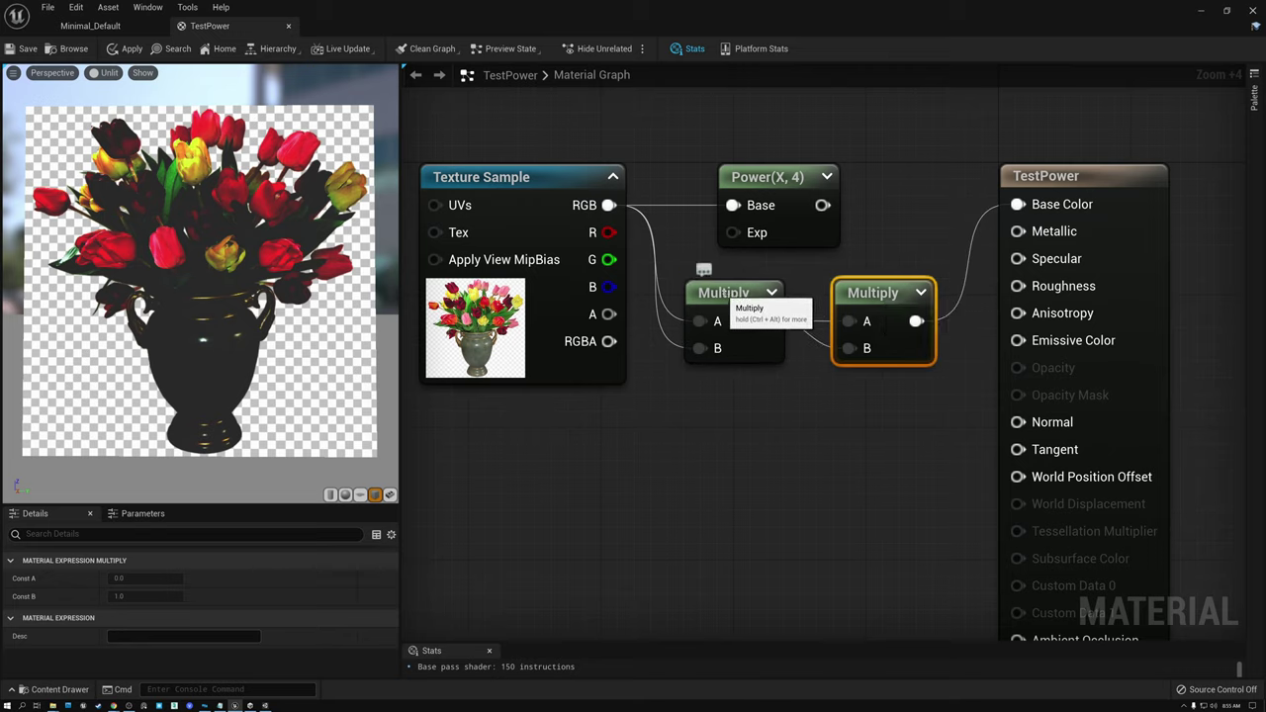
{"action": "left_click_drag", "start_coordinate": [762, 178], "coordinate": [778, 129]}
{"action": "left_click_drag", "start_coordinate": [726, 285], "coordinate": [743, 234]}
{"action": "left_click_drag", "start_coordinate": [608, 205], "coordinate": [849, 348]}
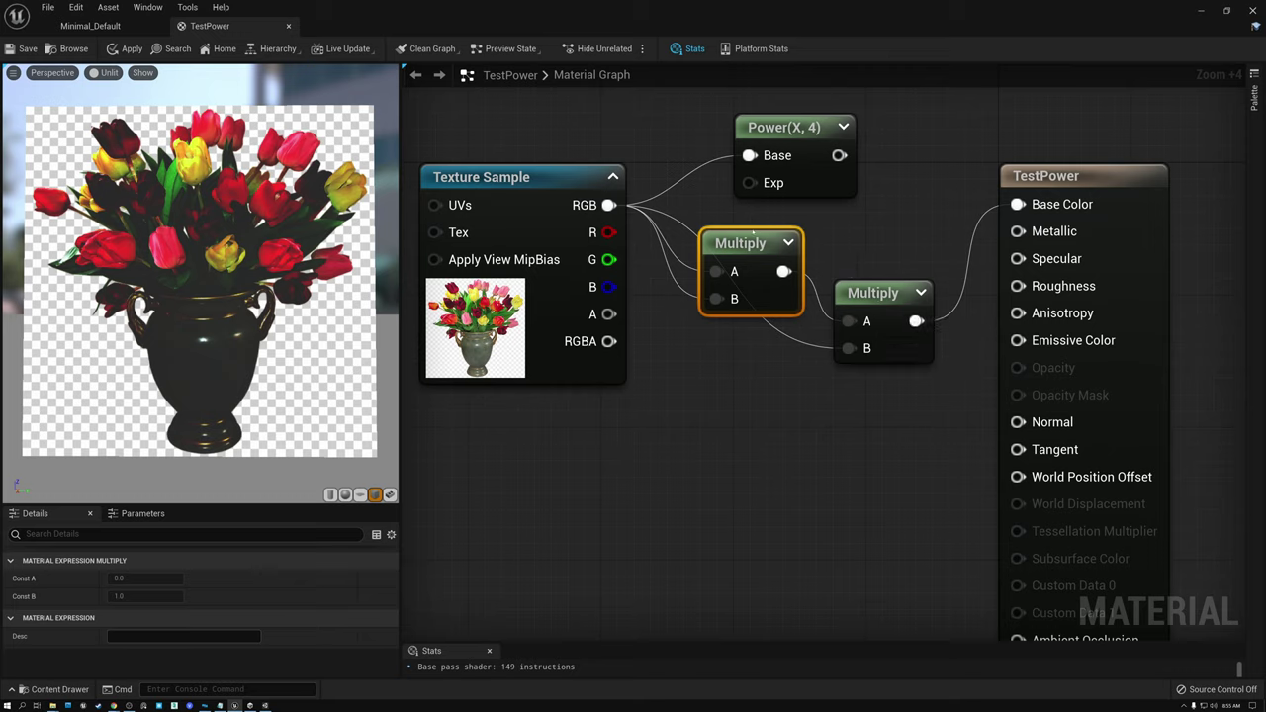
{"action": "left_click_drag", "start_coordinate": [741, 243], "coordinate": [744, 292]}
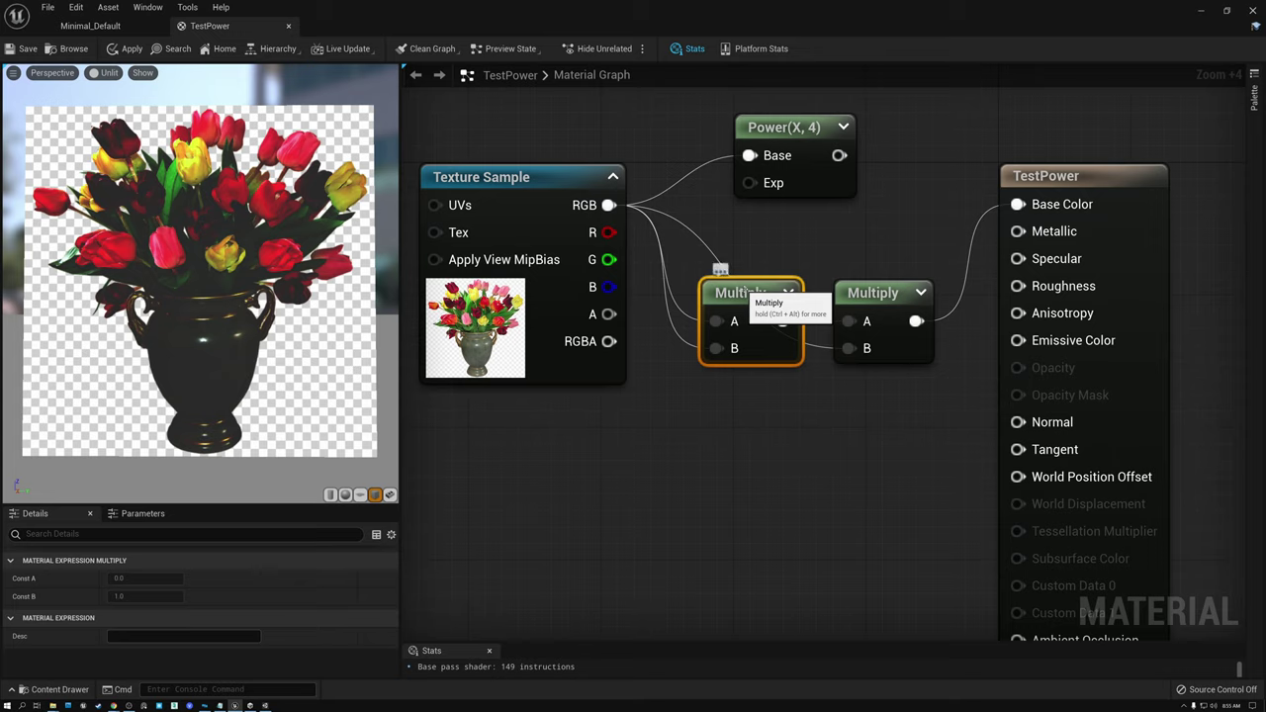
{"action": "left_click", "coordinate": [868, 341], "text": "ctrl"}
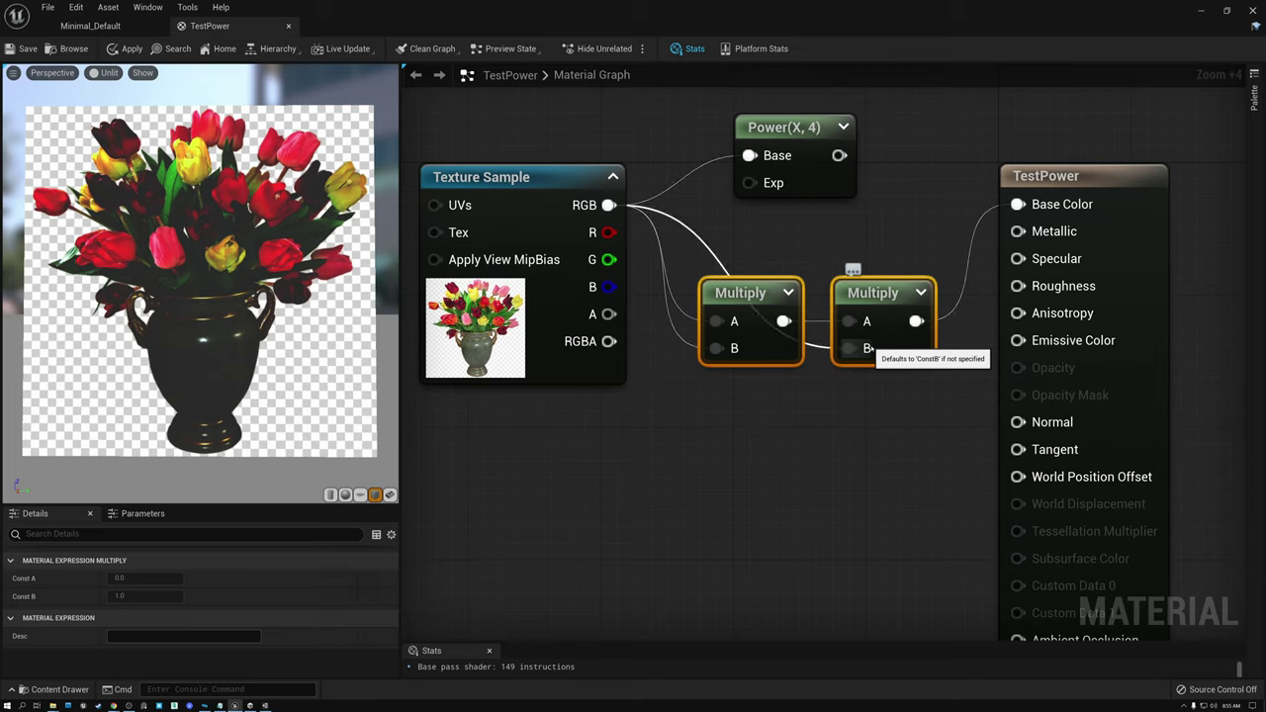
Step: Move the Power node level with the Texture Sample and shift both Multiply nodes slightly toward the texture
{"action": "left_click", "coordinate": [789, 130]}
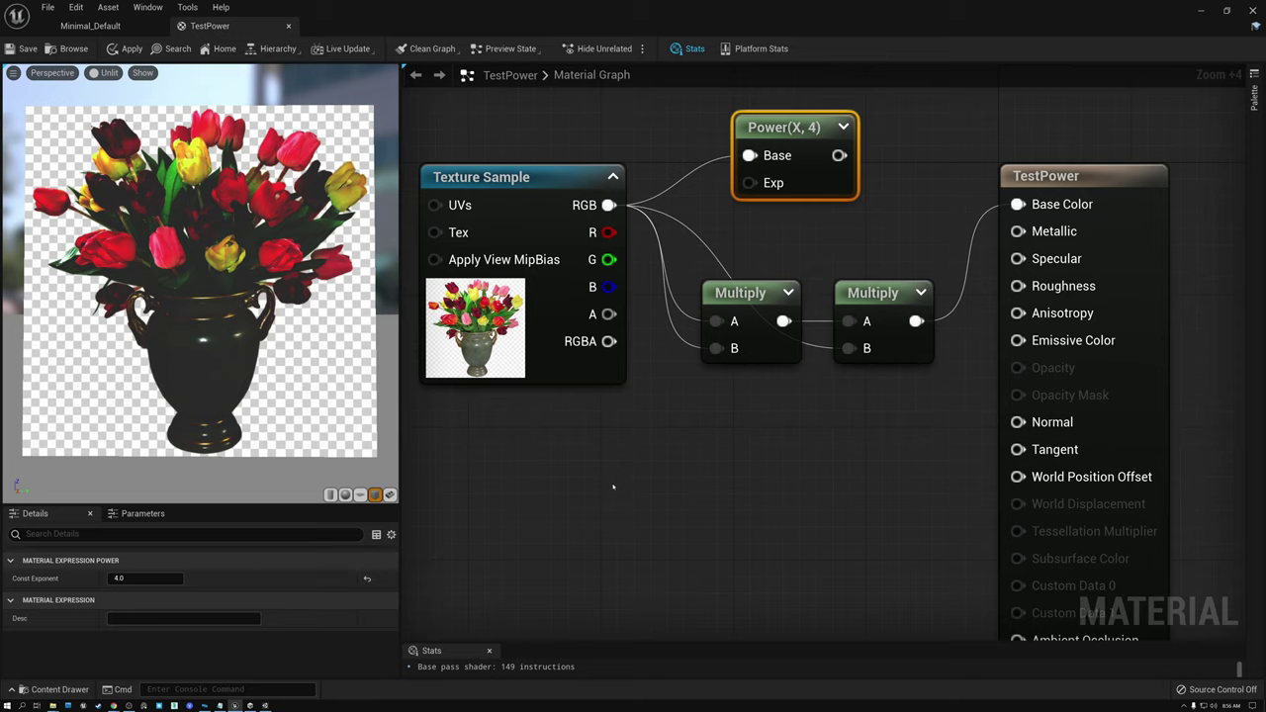
{"action": "left_click_drag", "start_coordinate": [819, 126], "coordinate": [801, 184]}
{"action": "left_click_drag", "start_coordinate": [690, 269], "coordinate": [864, 372]}
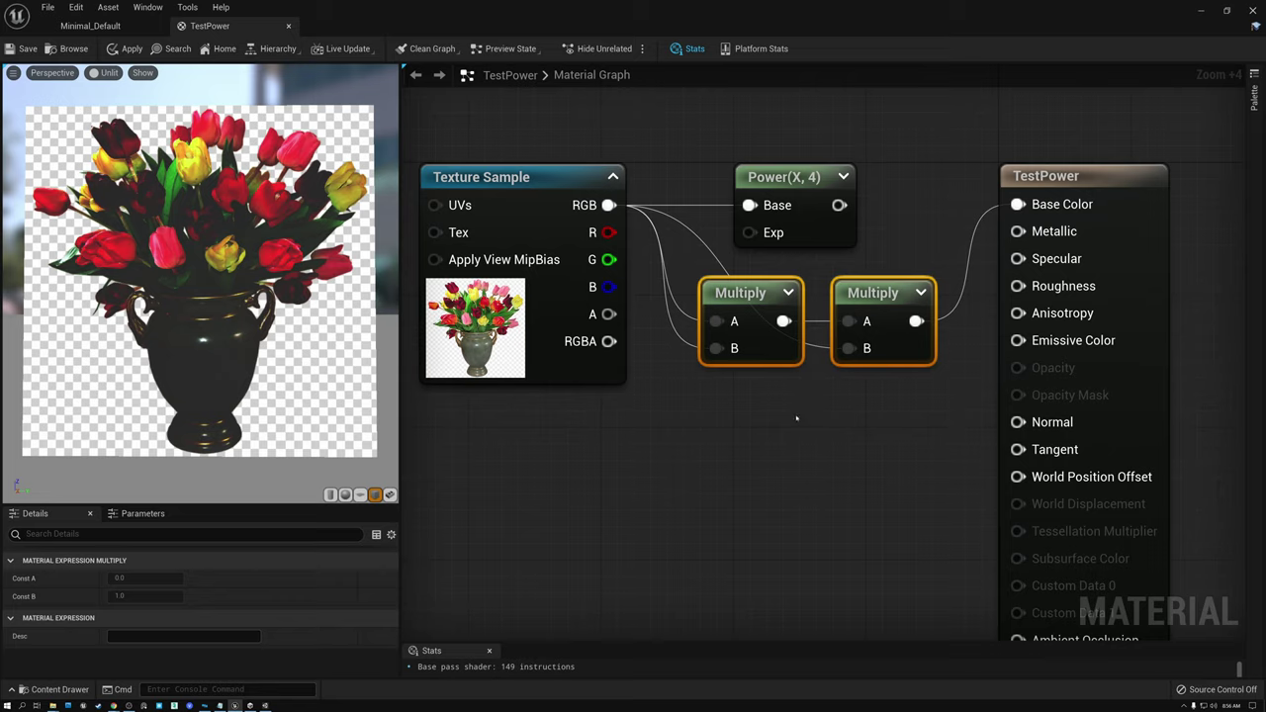
{"action": "left_click_drag", "start_coordinate": [862, 313], "coordinate": [847, 313]}
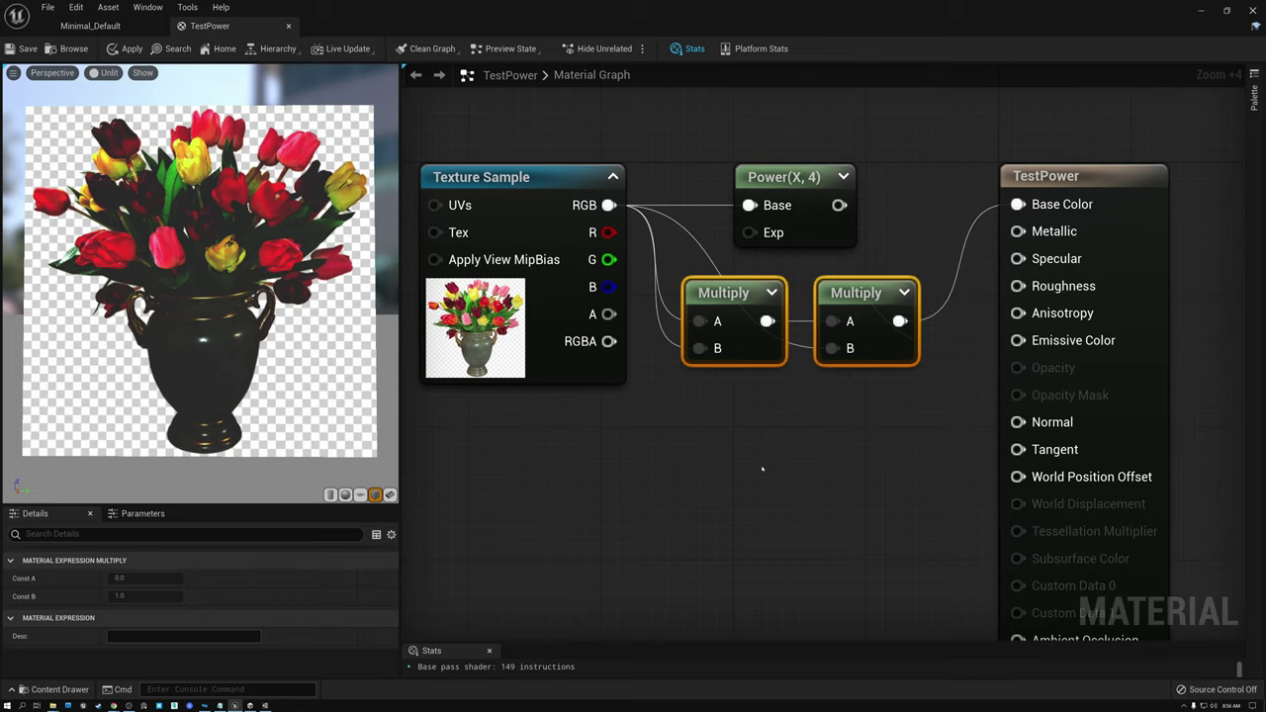
{"action": "left_click", "coordinate": [794, 427]}
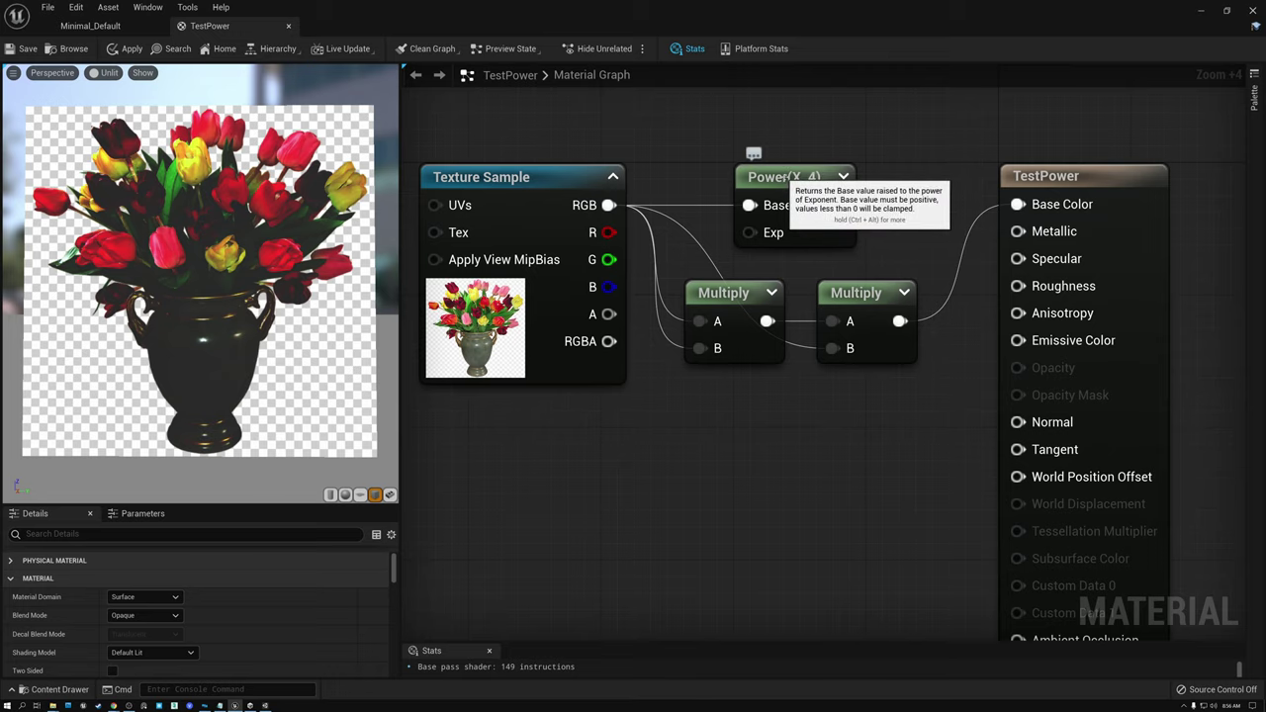
{"action": "left_click", "coordinate": [778, 214]}
{"action": "left_click_drag", "start_coordinate": [763, 264], "coordinate": [861, 344]}
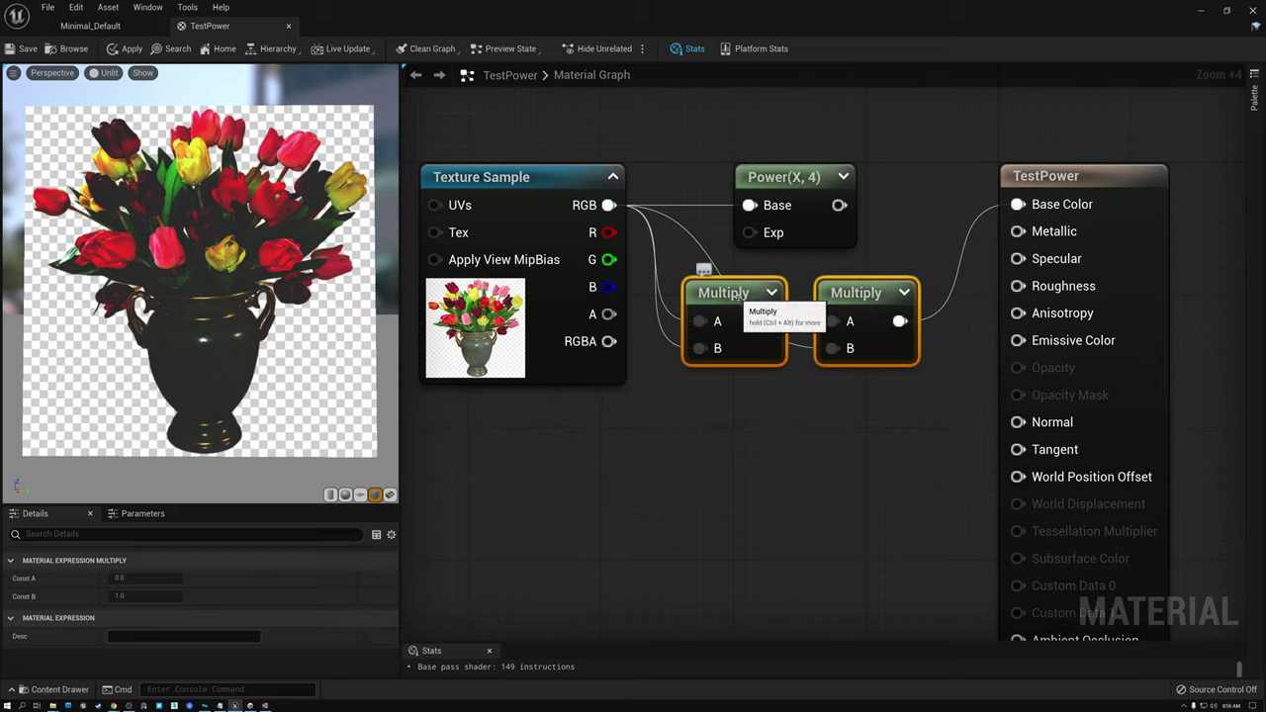
{"action": "left_click", "coordinate": [777, 205]}
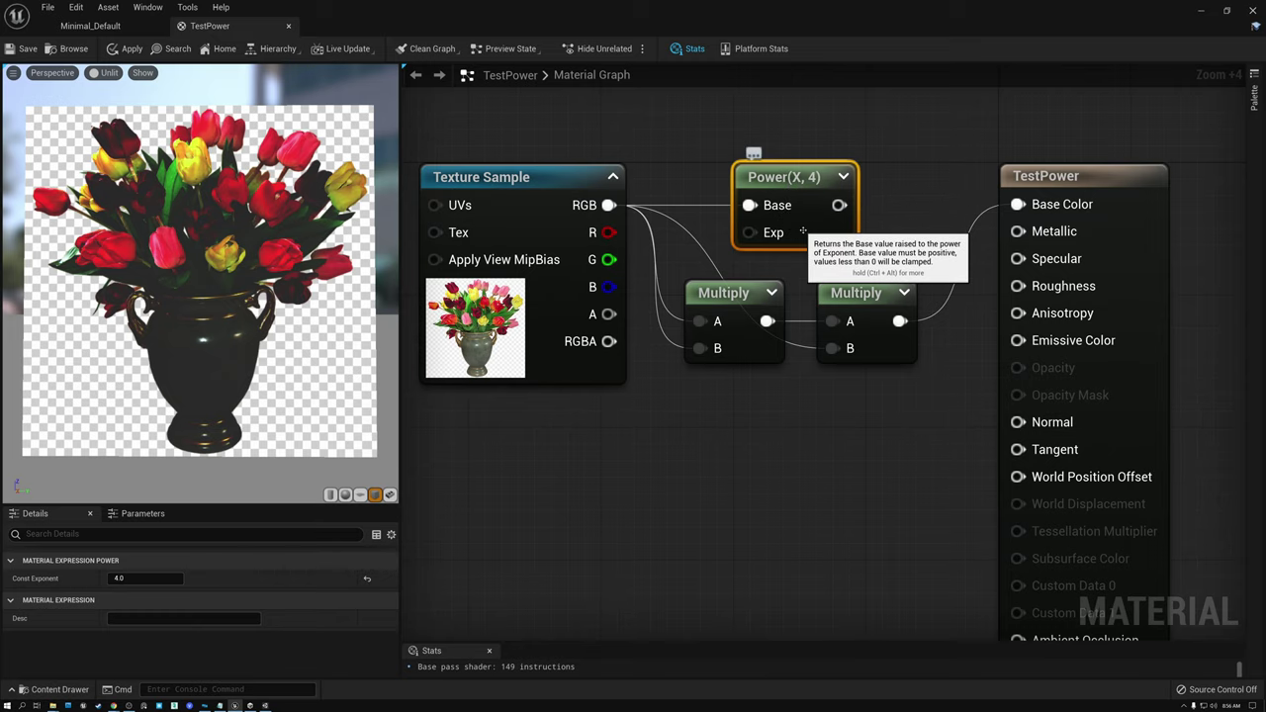
{"action": "left_click_drag", "start_coordinate": [752, 263], "coordinate": [841, 326]}
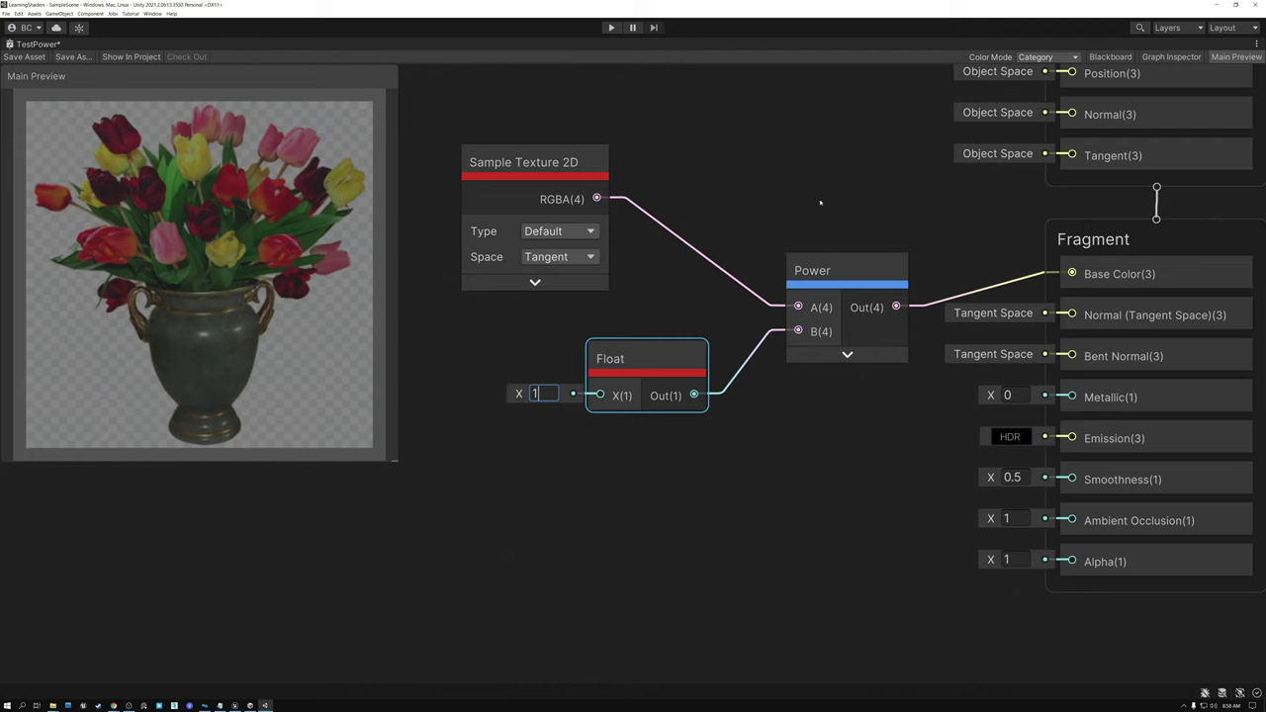
Step: Switch to Unity's Shader Graph, line up the Power node with Base Color, and nudge the Float and Sample Texture 2D nodes
{"action": "left_click_drag", "start_coordinate": [846, 272], "coordinate": [831, 259]}
{"action": "left_click_drag", "start_coordinate": [818, 244], "coordinate": [827, 243]}
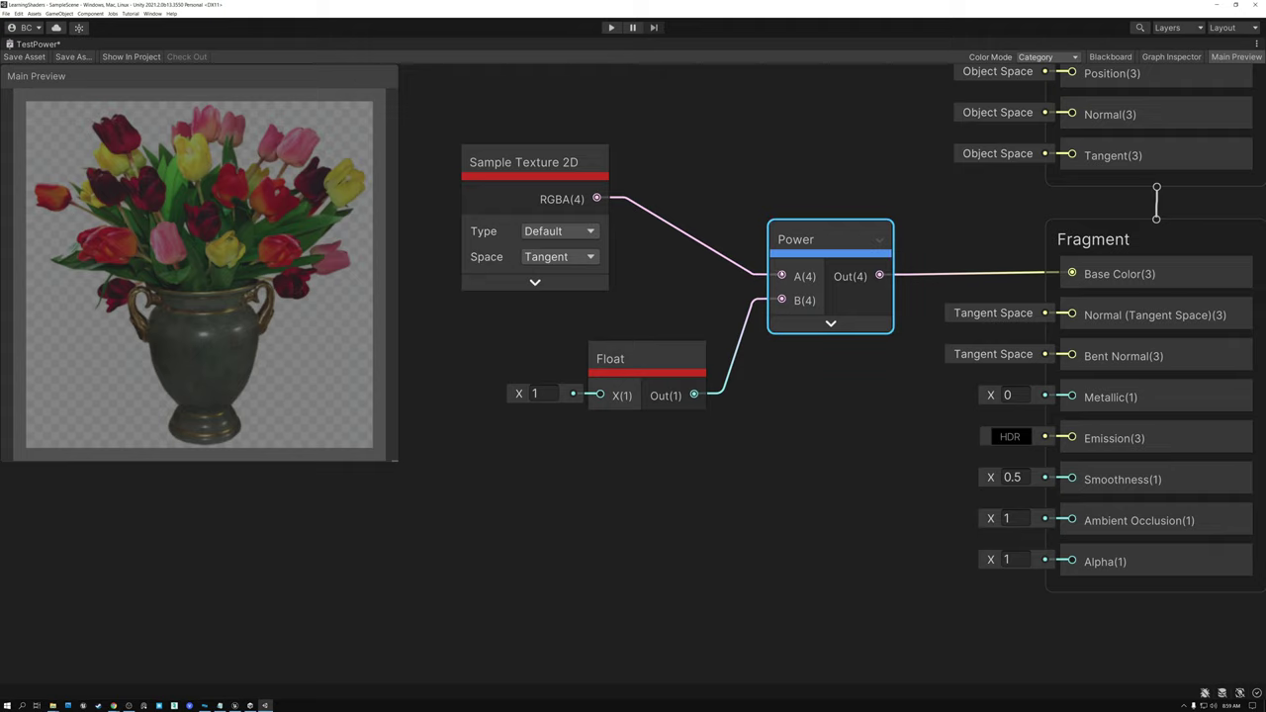
{"action": "mouse_move", "coordinate": [662, 358]}
{"action": "left_mouse_down"}
{"action": "mouse_move", "coordinate": [634, 358]}
{"action": "mouse_move", "coordinate": [653, 339]}
{"action": "mouse_move", "coordinate": [661, 353]}
{"action": "left_mouse_up"}
{"action": "left_click_drag", "start_coordinate": [542, 164], "coordinate": [546, 164]}
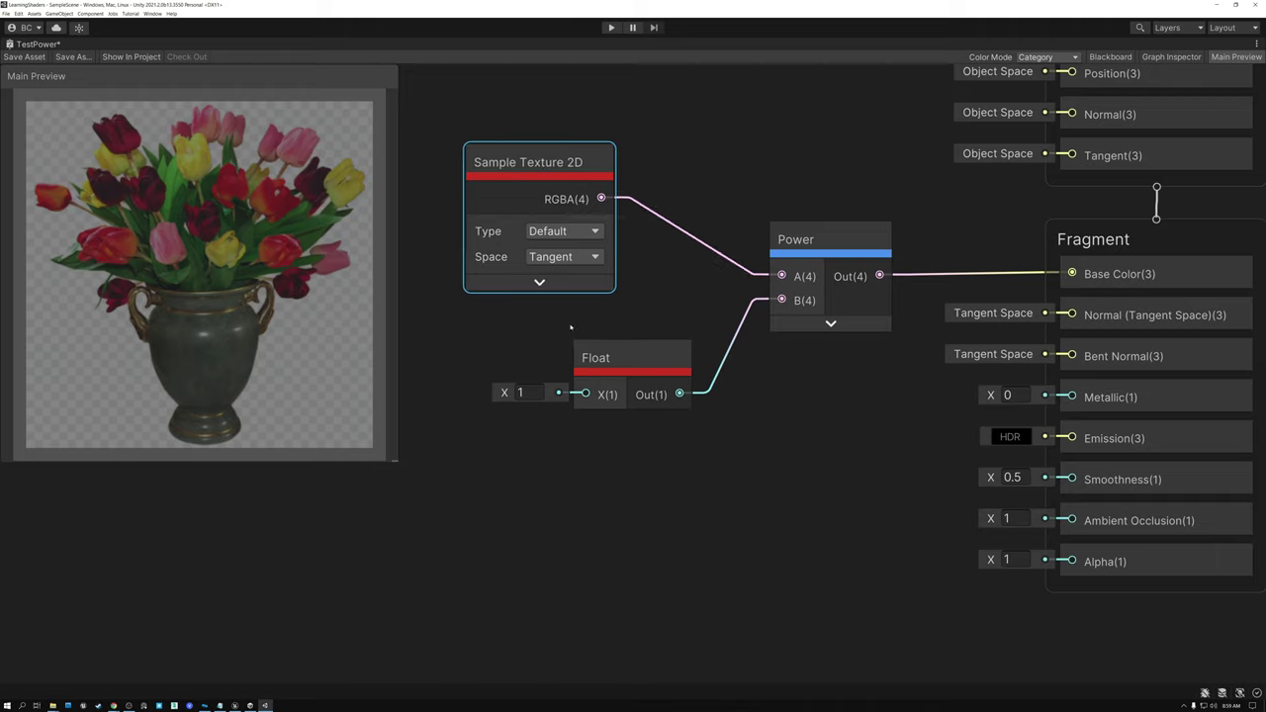
Step: Set the Float node feeding the Power node's B input to 2, 3, 4, 5 and 0.5 in turn
{"action": "left_click", "coordinate": [522, 392]}
{"action": "type", "text": "2"}
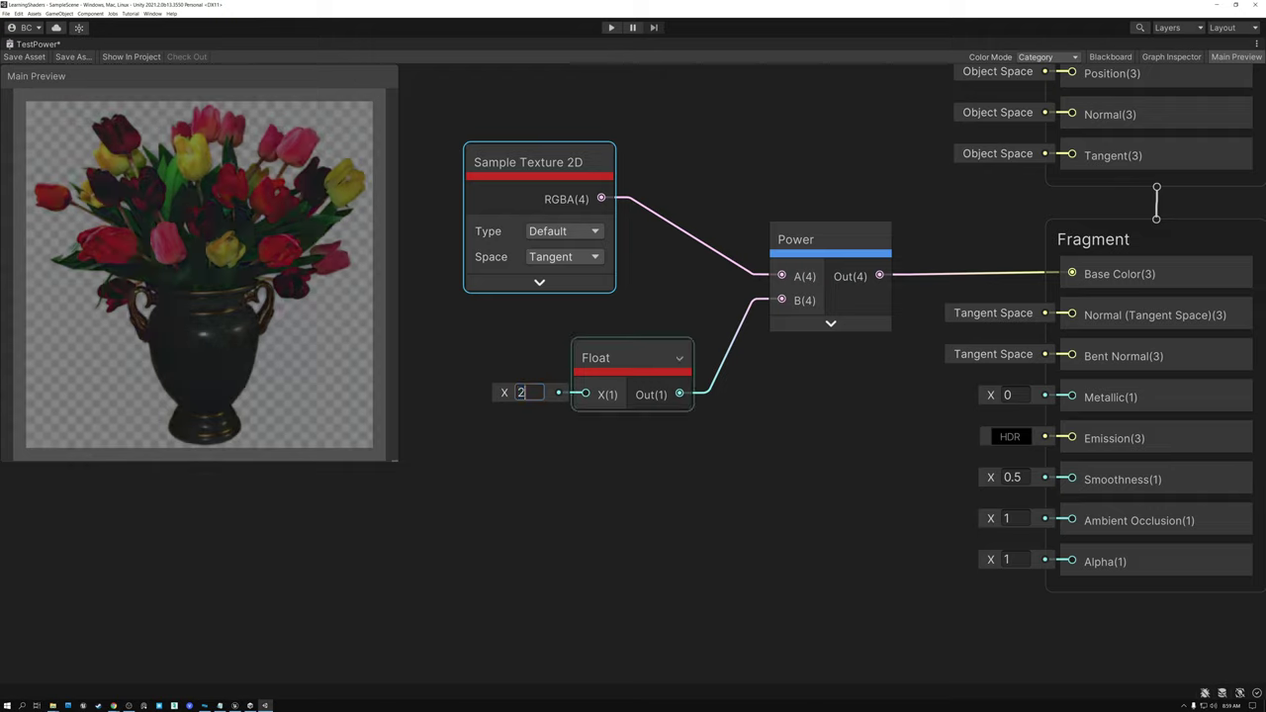
{"action": "double_click", "coordinate": [521, 392]}
{"action": "type", "text": "3"}
{"action": "key", "text": "Return"}
{"action": "type", "text": "4"}
{"action": "key", "text": "Return"}
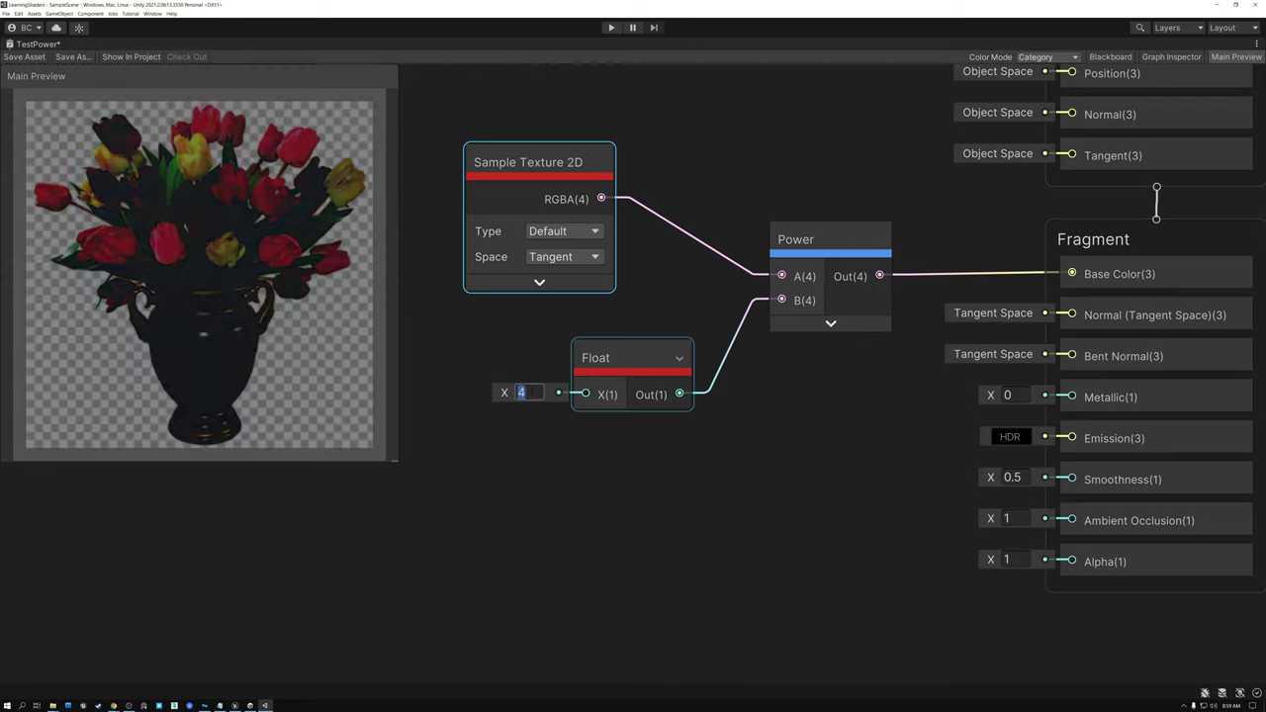
{"action": "type", "text": "5"}
{"action": "key", "text": "Return"}
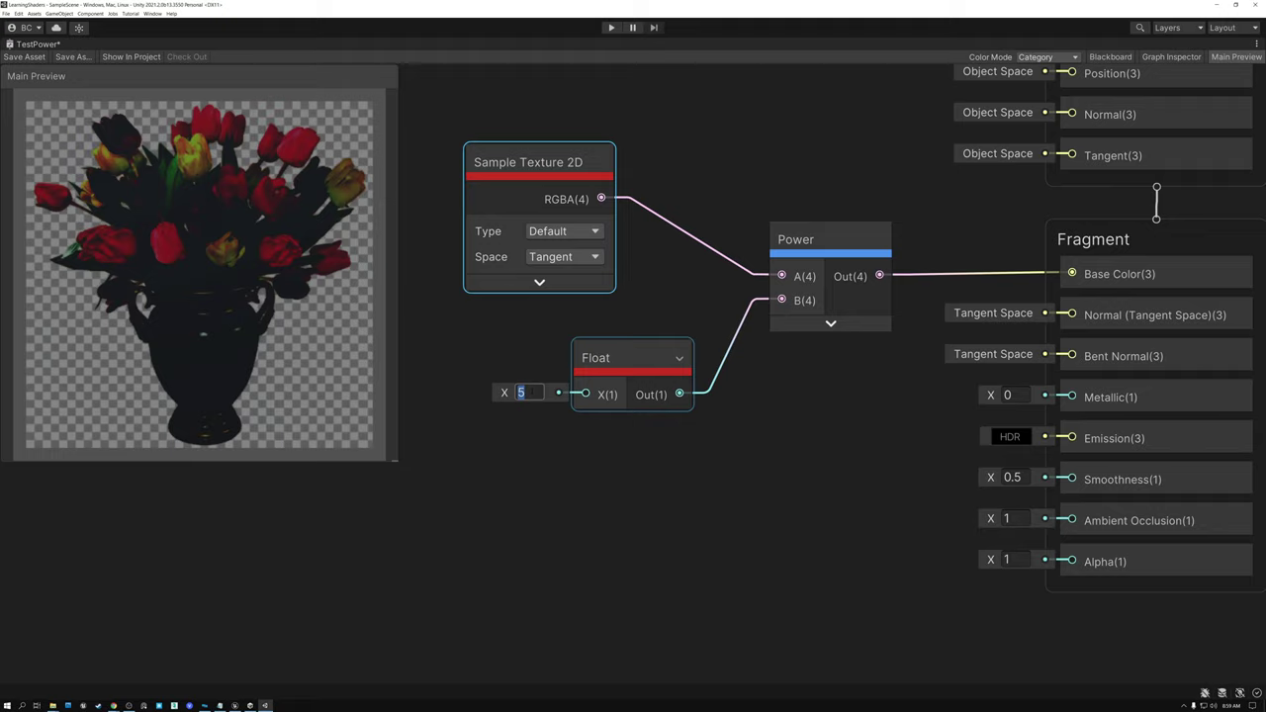
{"action": "type", "text": "0.5"}
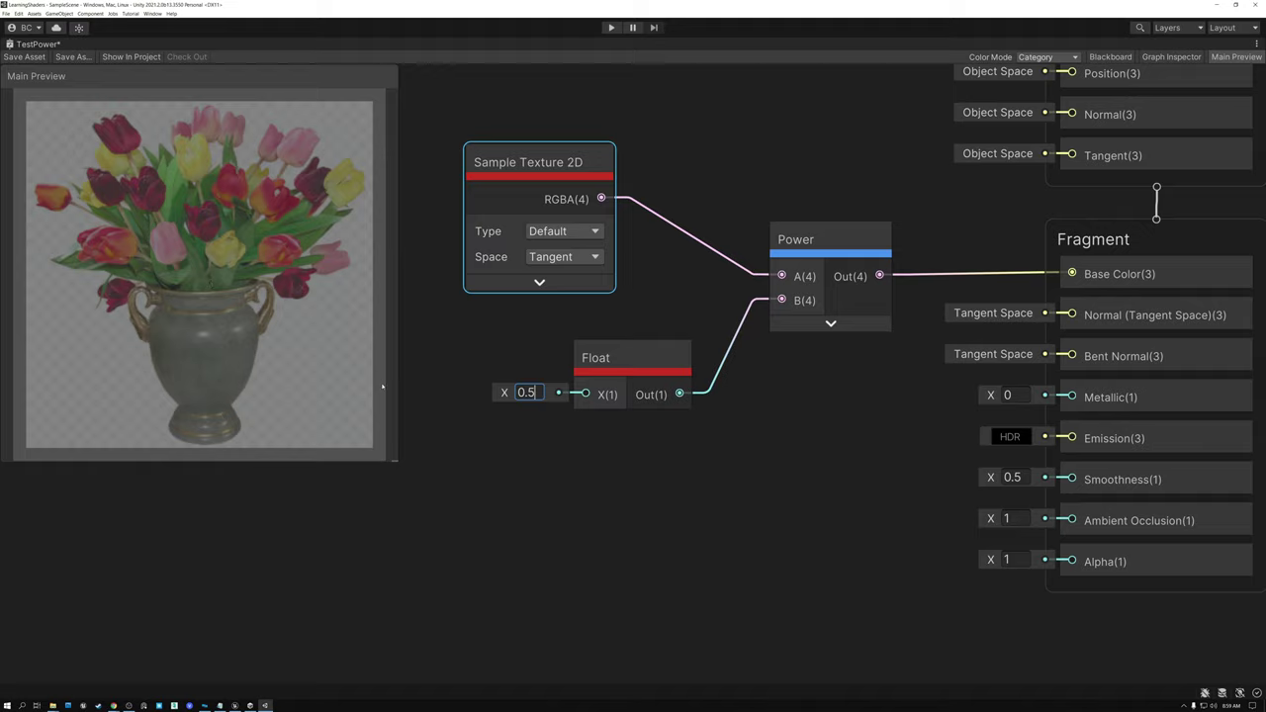
Step: Set the Float node feeding the Power node's B input to 1
{"action": "double_click", "coordinate": [531, 392]}
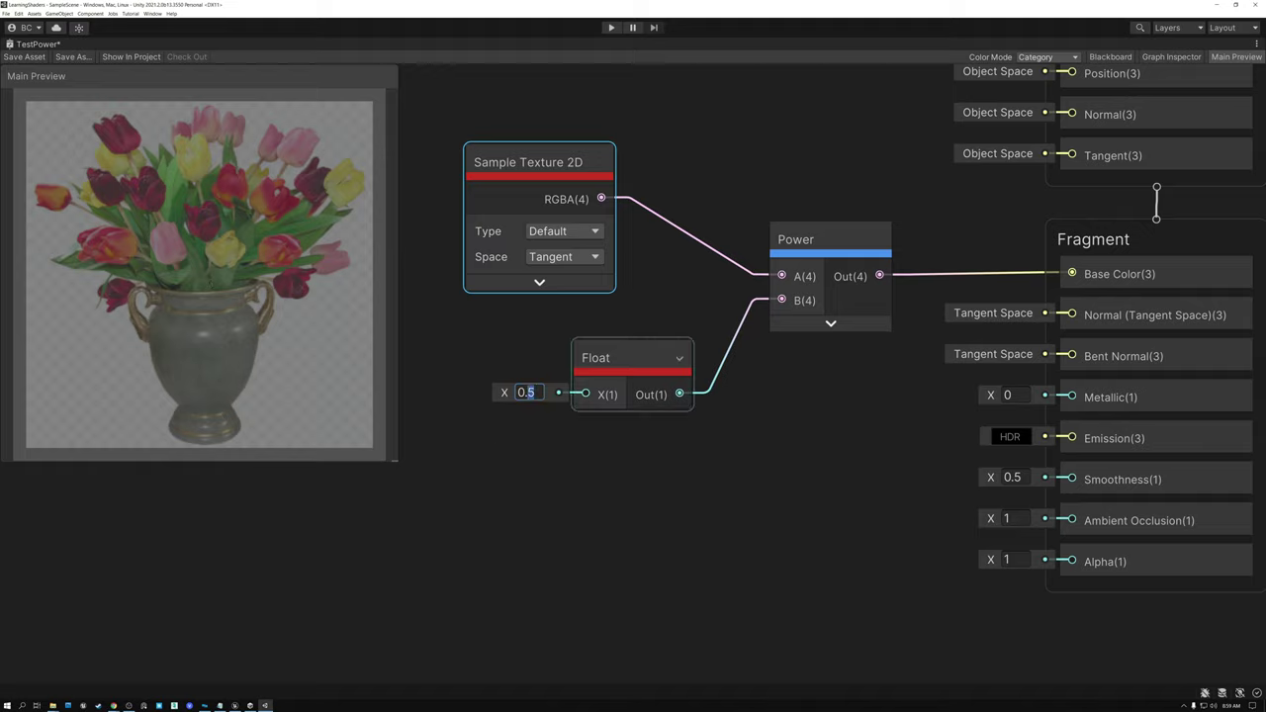
{"action": "type", "text": "1"}
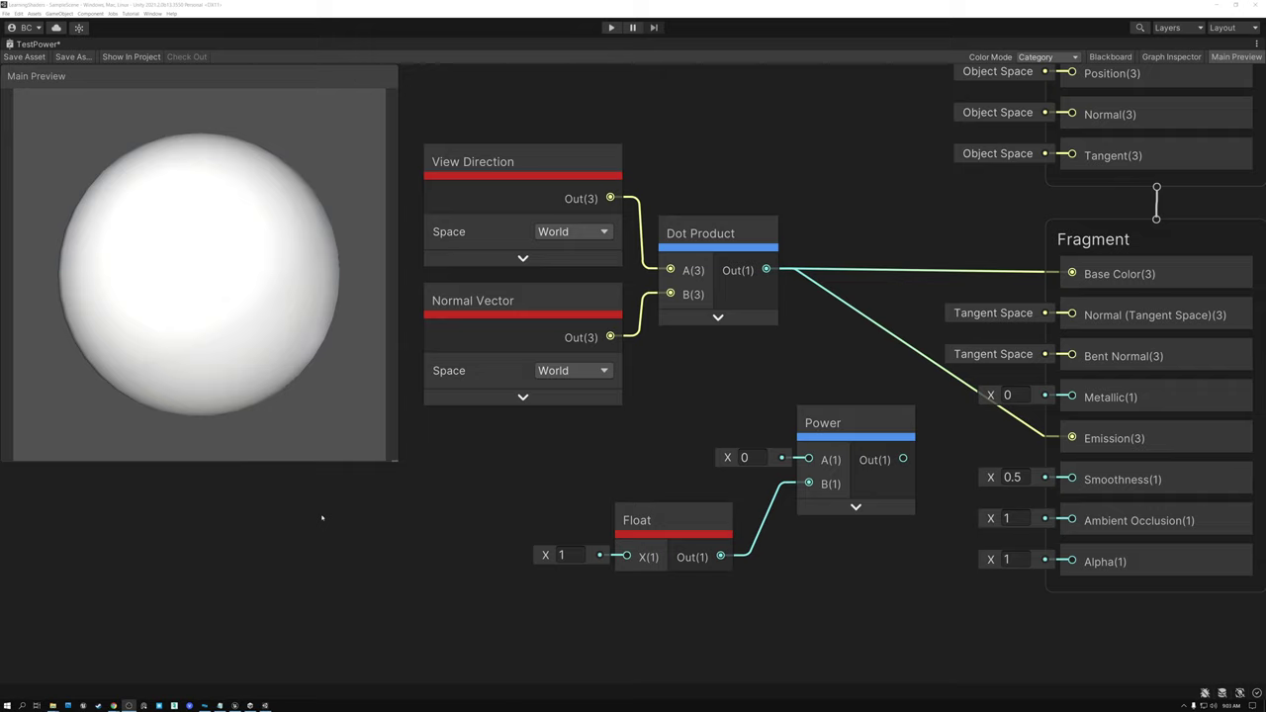
{"action": "left_click", "coordinate": [509, 161]}
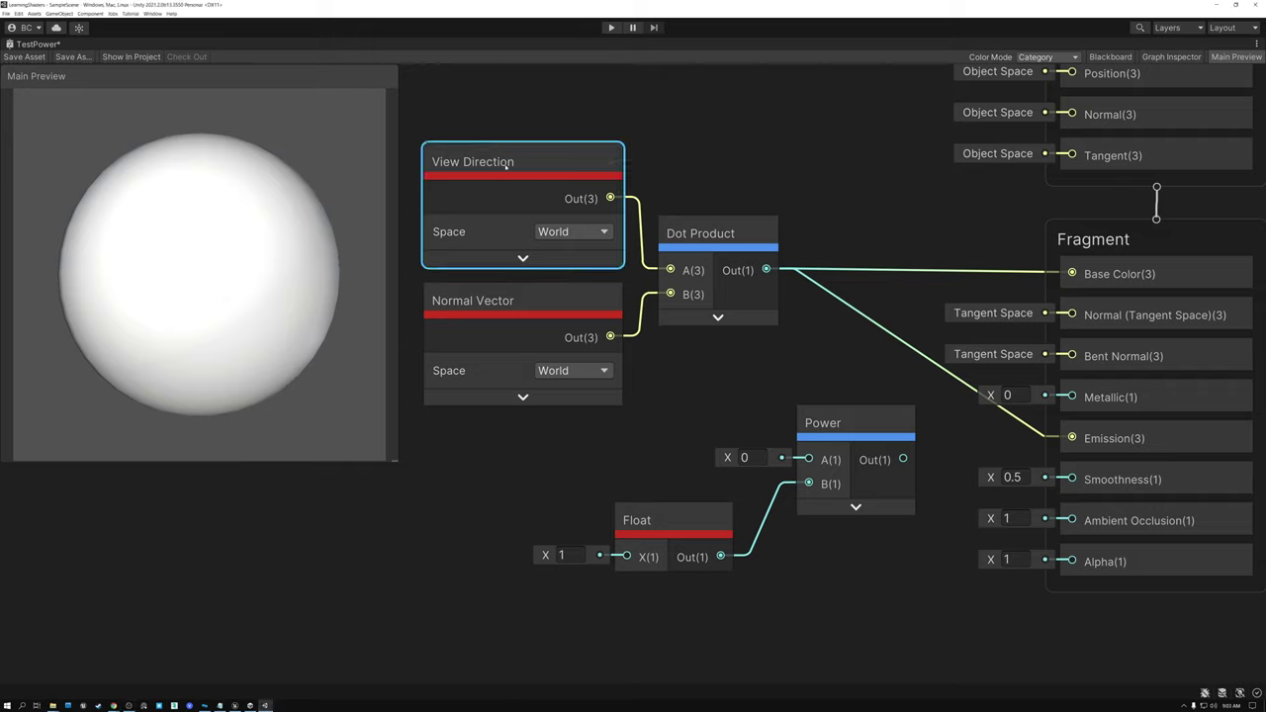
{"action": "left_click", "coordinate": [490, 299]}
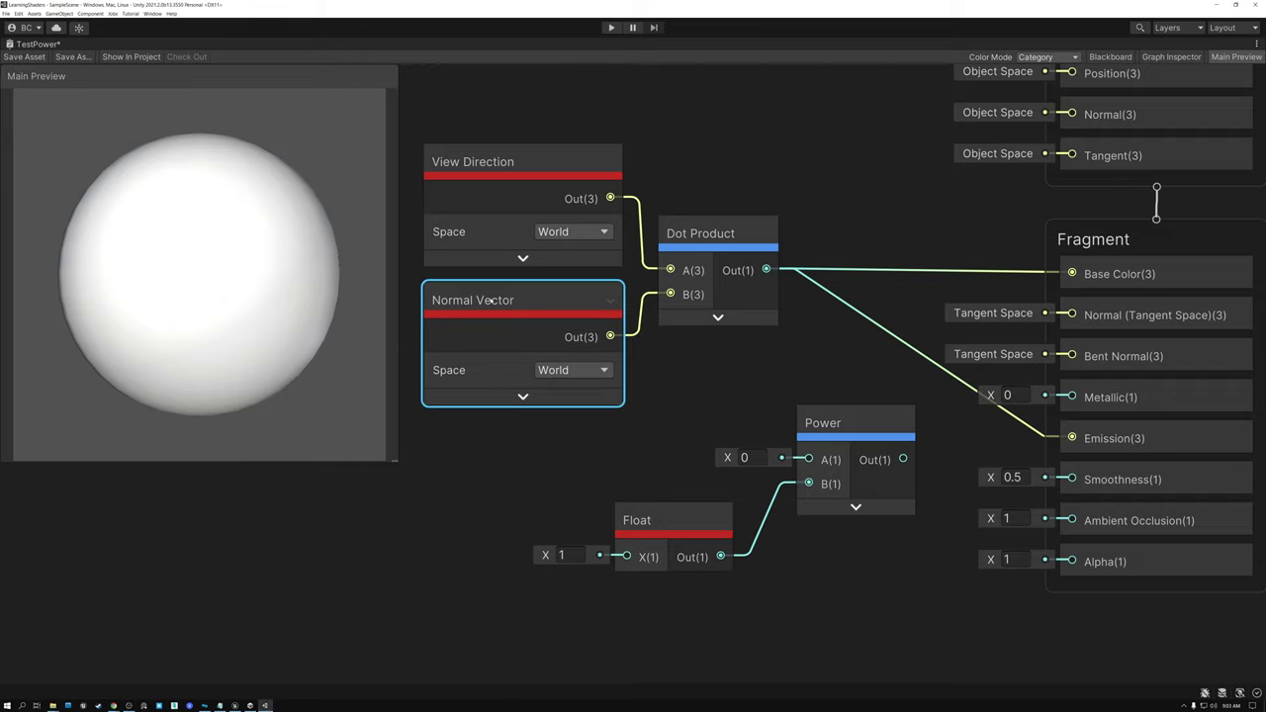
{"action": "left_click", "coordinate": [712, 234]}
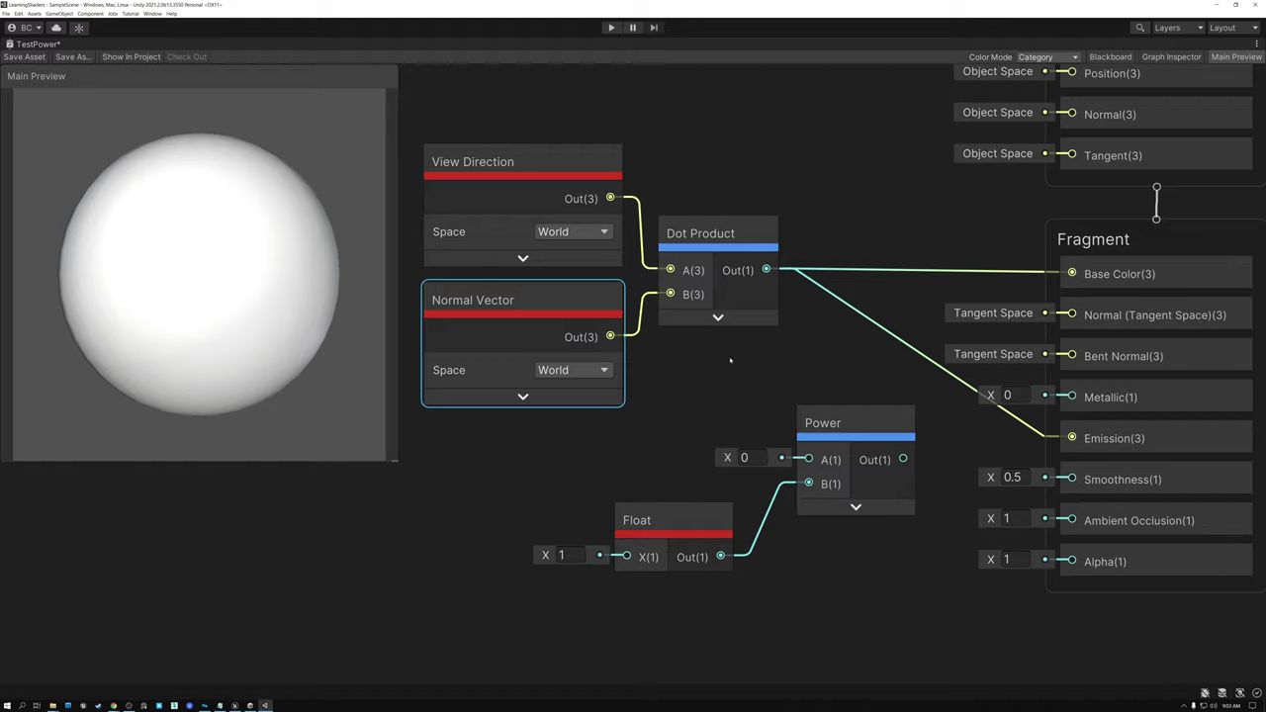
{"action": "left_click_drag", "start_coordinate": [413, 138], "coordinate": [725, 446]}
{"action": "left_click", "coordinate": [669, 369]}
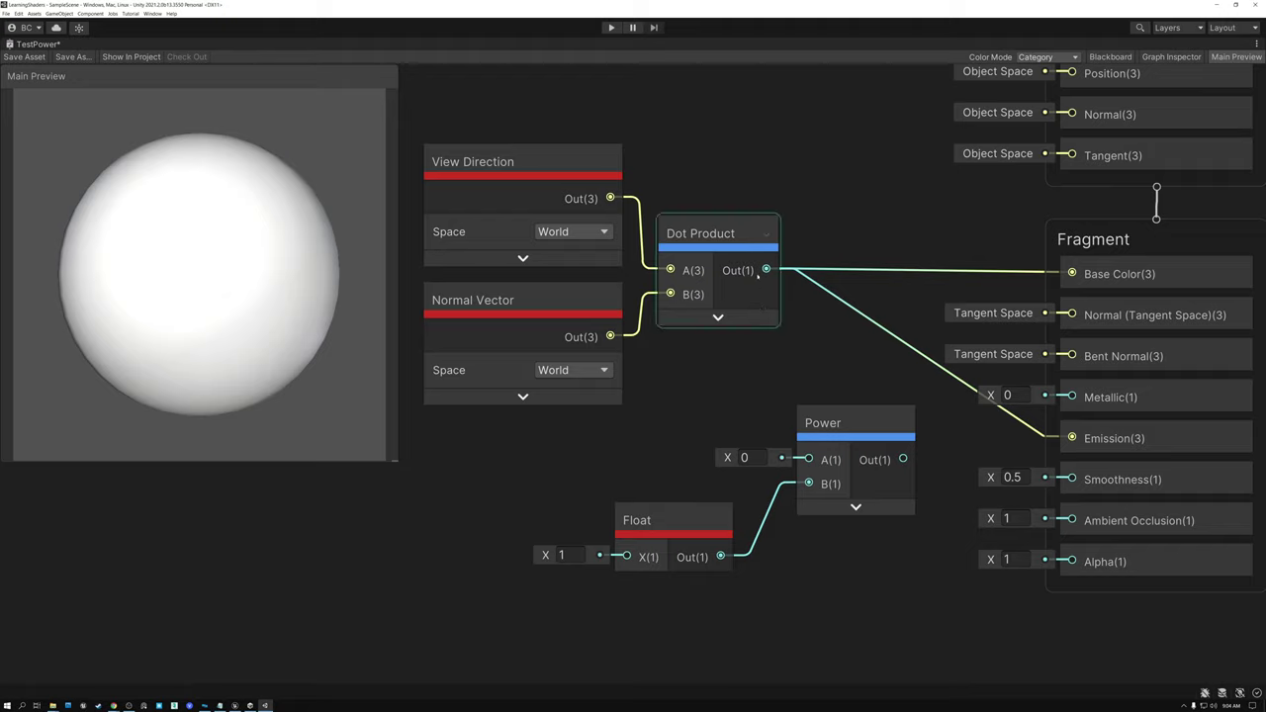
Step: Feed the Dot Product output into Power's A input, route Power's output to Base Color and Emission, and raise the Float node slightly
{"action": "left_click_drag", "start_coordinate": [766, 269], "coordinate": [809, 458]}
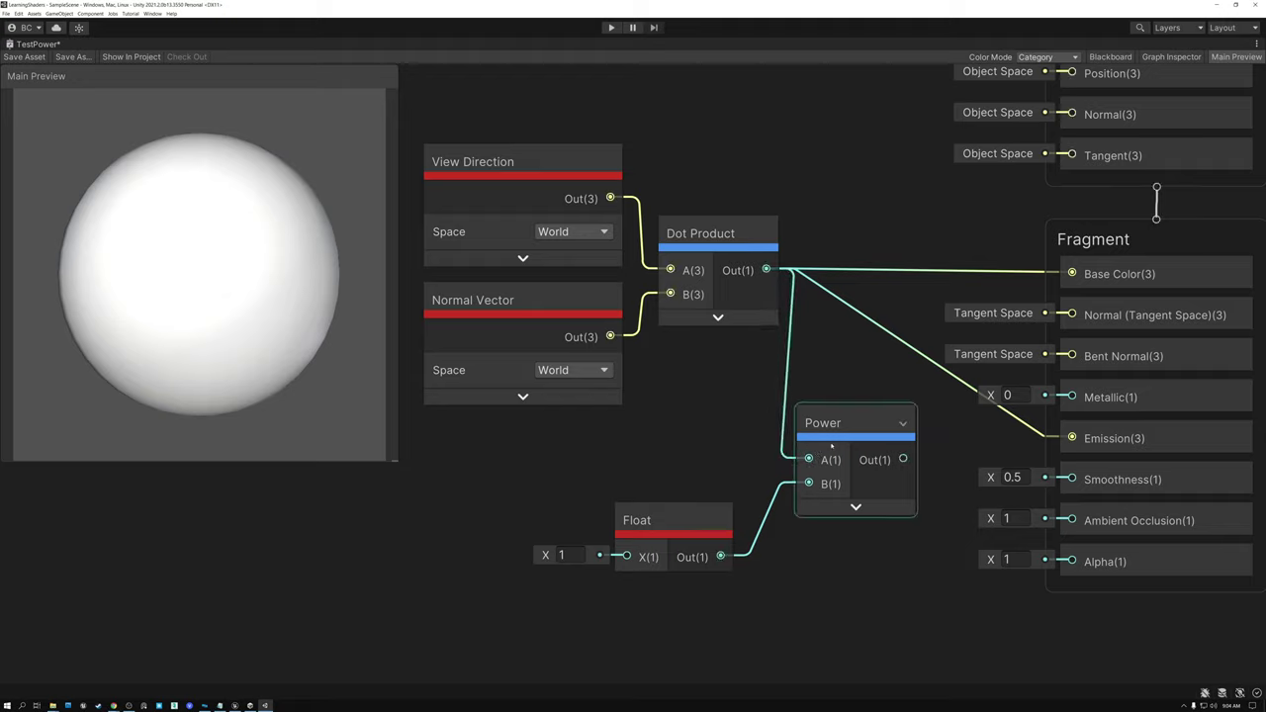
{"action": "left_click_drag", "start_coordinate": [903, 459], "coordinate": [1071, 274]}
{"action": "left_click_drag", "start_coordinate": [903, 458], "coordinate": [1071, 438]}
{"action": "left_click_drag", "start_coordinate": [673, 522], "coordinate": [674, 483]}
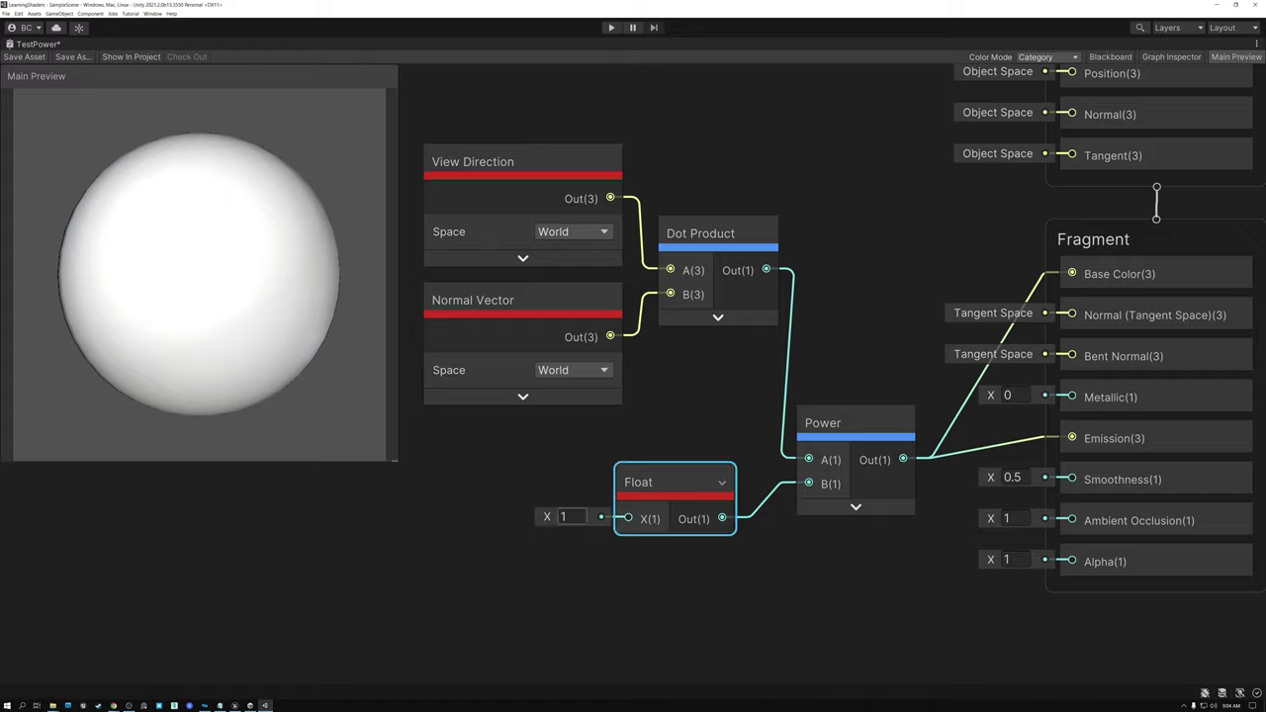
Step: Set the Float exponent to 2, 3, 4 and 5 in turn, and rotate the preview sphere slightly
{"action": "left_click", "coordinate": [566, 517]}
{"action": "type", "text": "2"}
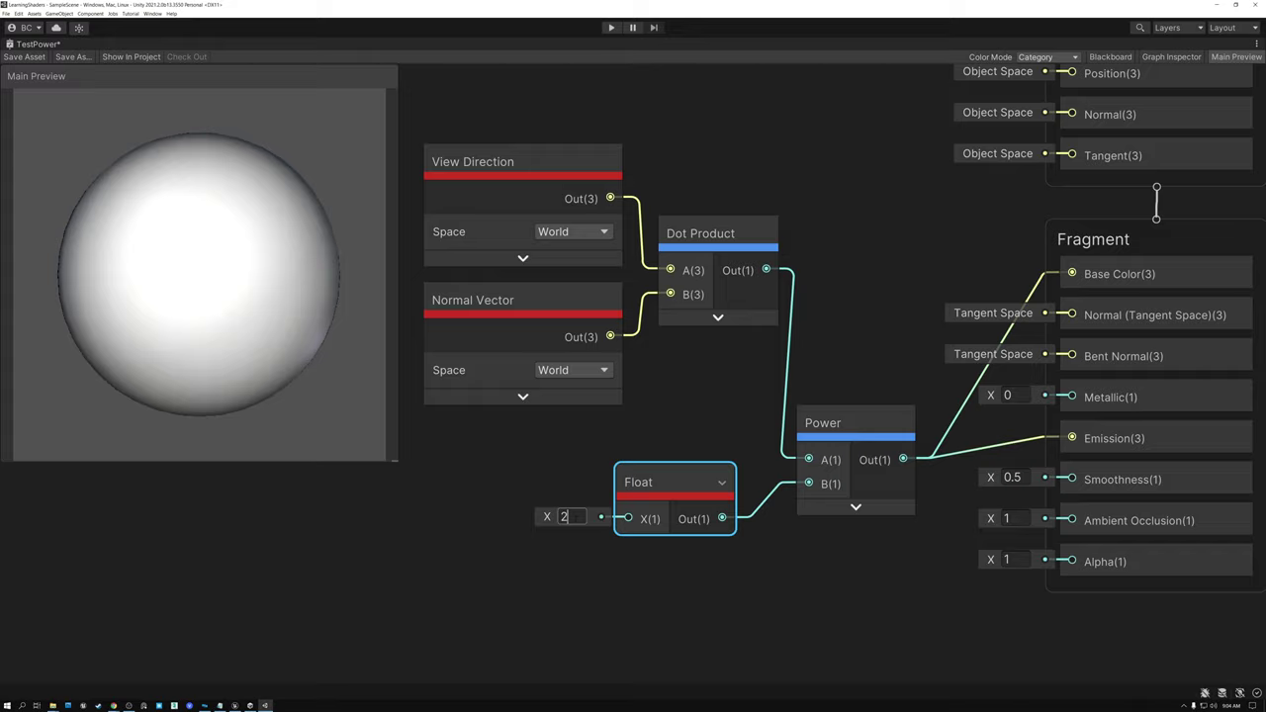
{"action": "key", "text": "BackSpace"}
{"action": "type", "text": "3"}
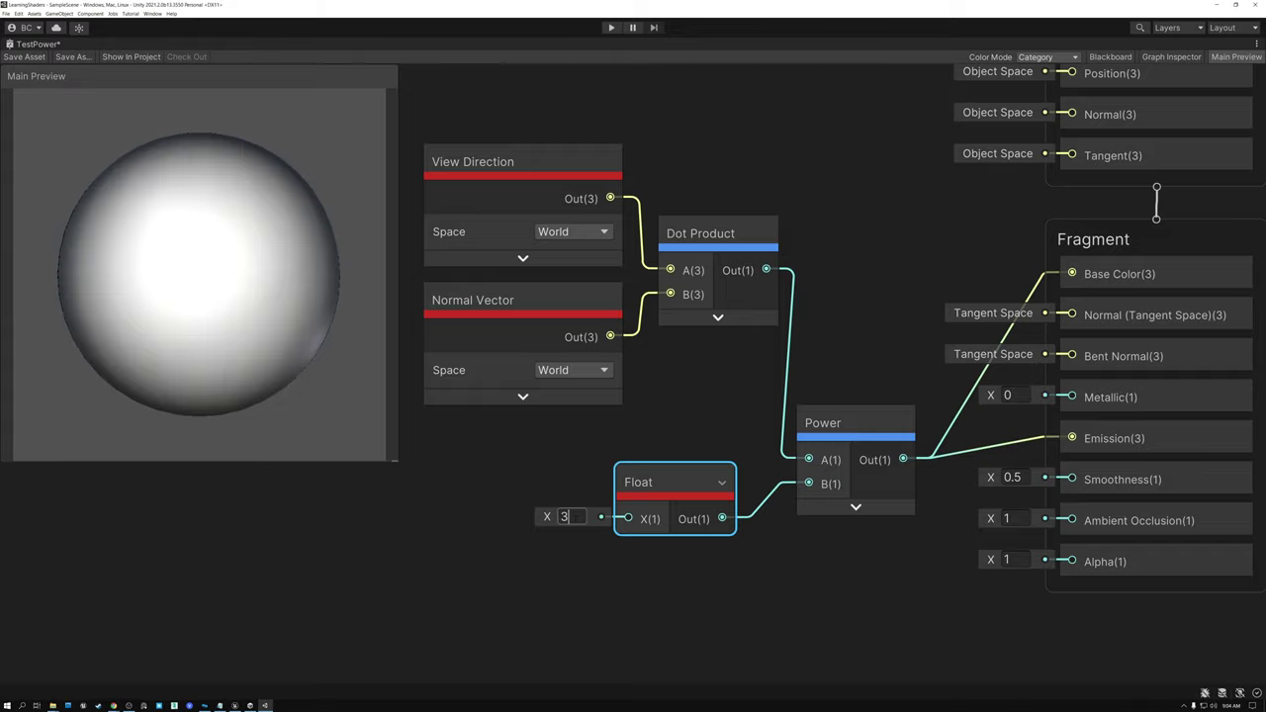
{"action": "key", "text": "BackSpace"}
{"action": "type", "text": "4"}
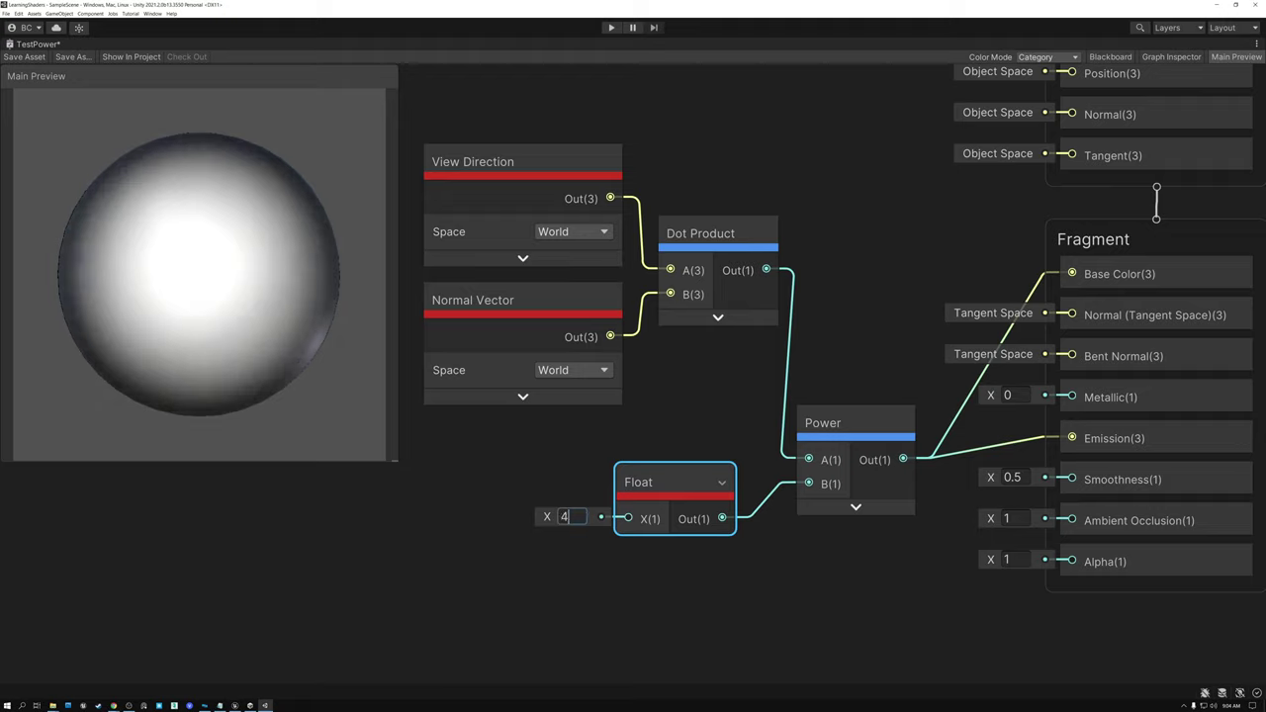
{"action": "double_click", "coordinate": [556, 518]}
{"action": "type", "text": "5"}
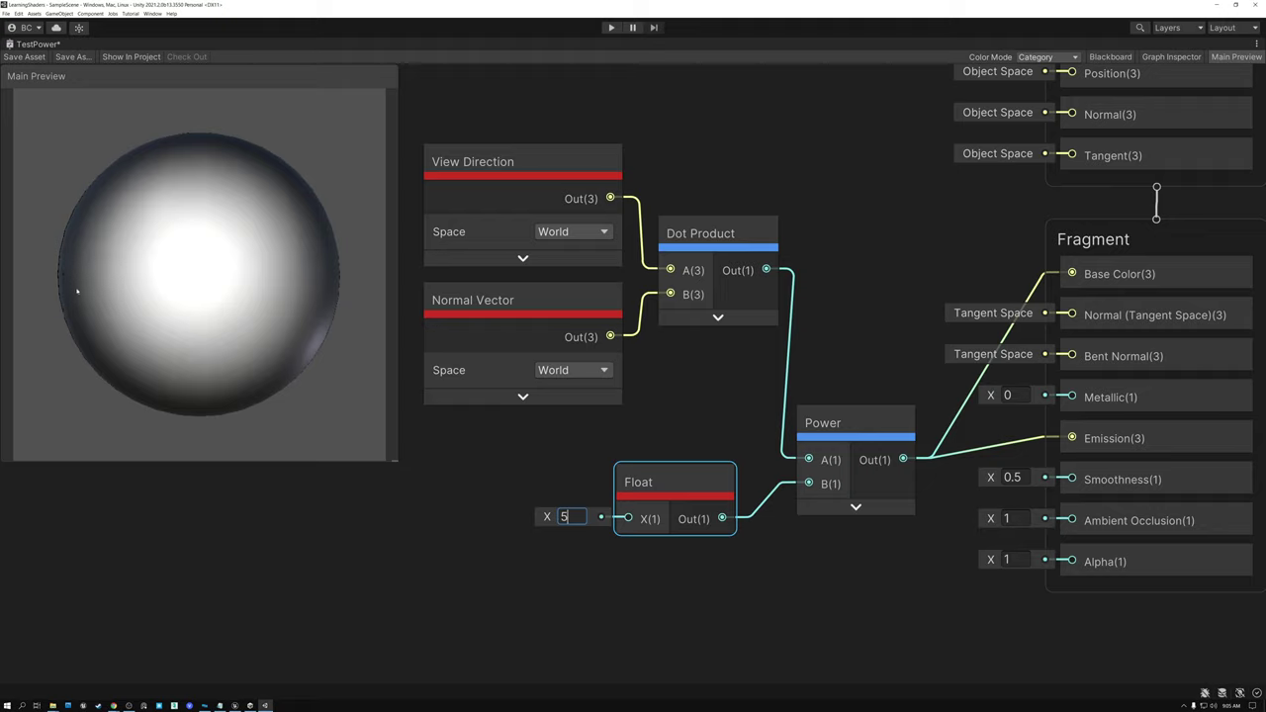
{"action": "mouse_move", "coordinate": [223, 234]}
{"action": "left_mouse_down"}
{"action": "mouse_move", "coordinate": [204, 268]}
{"action": "mouse_move", "coordinate": [135, 318]}
{"action": "mouse_move", "coordinate": [173, 245]}
{"action": "left_mouse_up"}
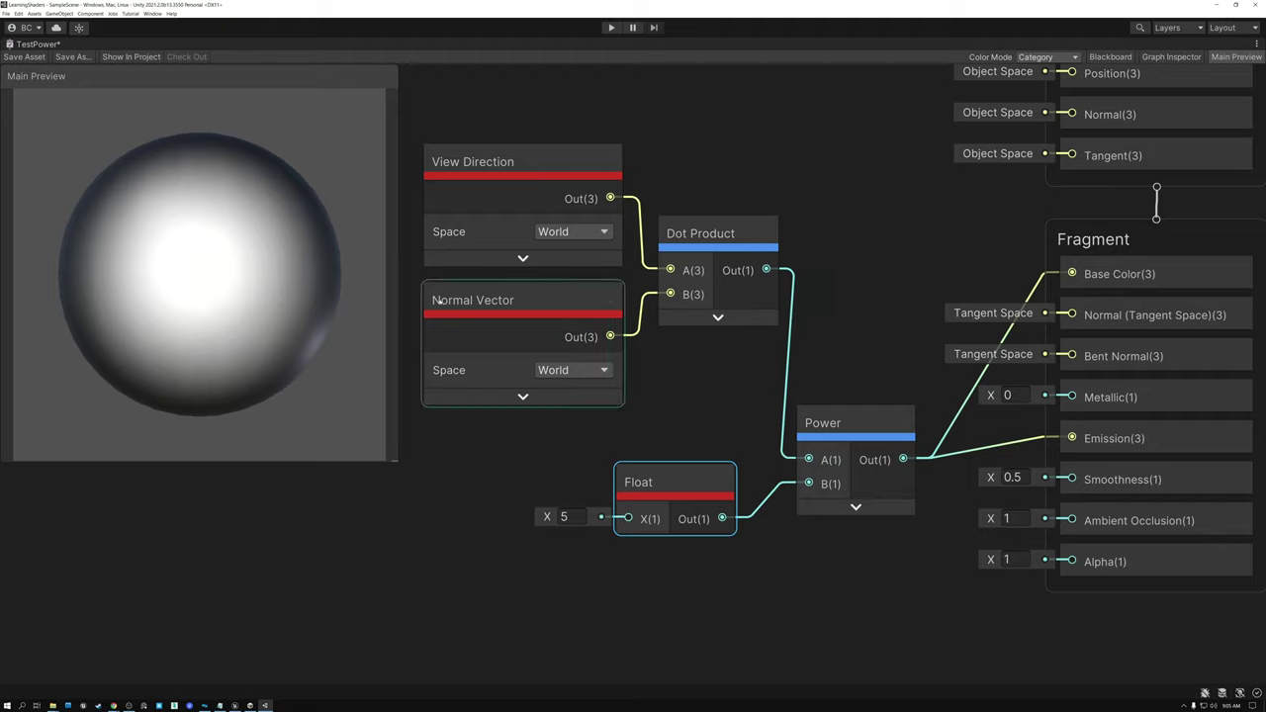
Step: Set the Float exponent to 6, and arrange the Power node level with Dot Product and the Float below Normal Vector
{"action": "left_click_drag", "start_coordinate": [839, 423], "coordinate": [847, 352]}
{"action": "left_click", "coordinate": [564, 516]}
{"action": "double_click", "coordinate": [564, 516]}
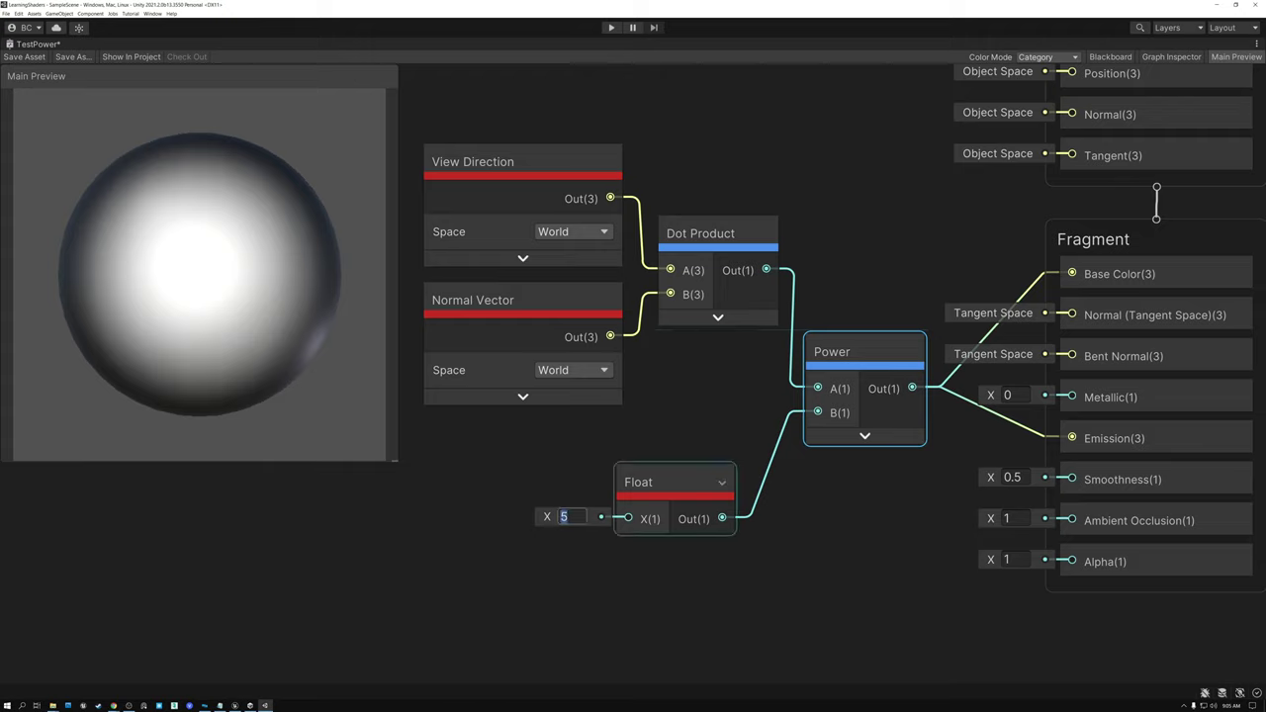
{"action": "left_click", "coordinate": [563, 517]}
{"action": "key", "text": "BackSpace"}
{"action": "type", "text": "6"}
{"action": "left_click_drag", "start_coordinate": [658, 475], "coordinate": [529, 442]}
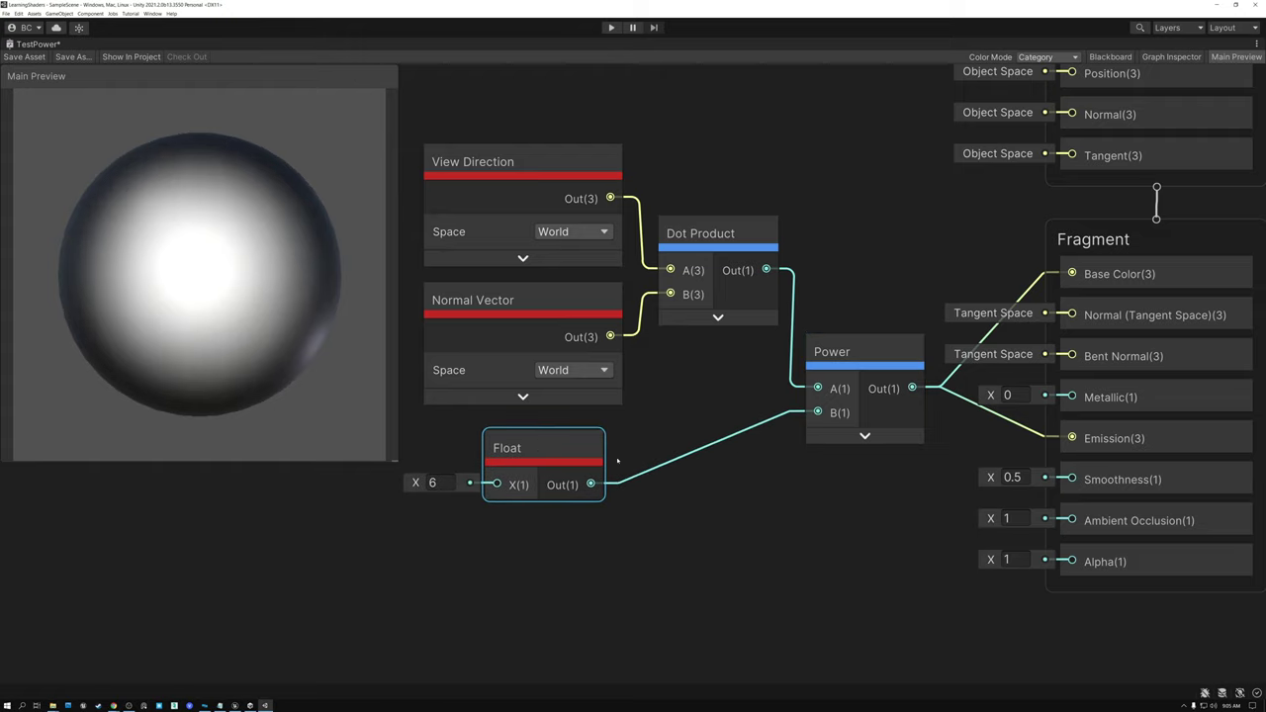
{"action": "left_click_drag", "start_coordinate": [865, 353], "coordinate": [890, 237]}
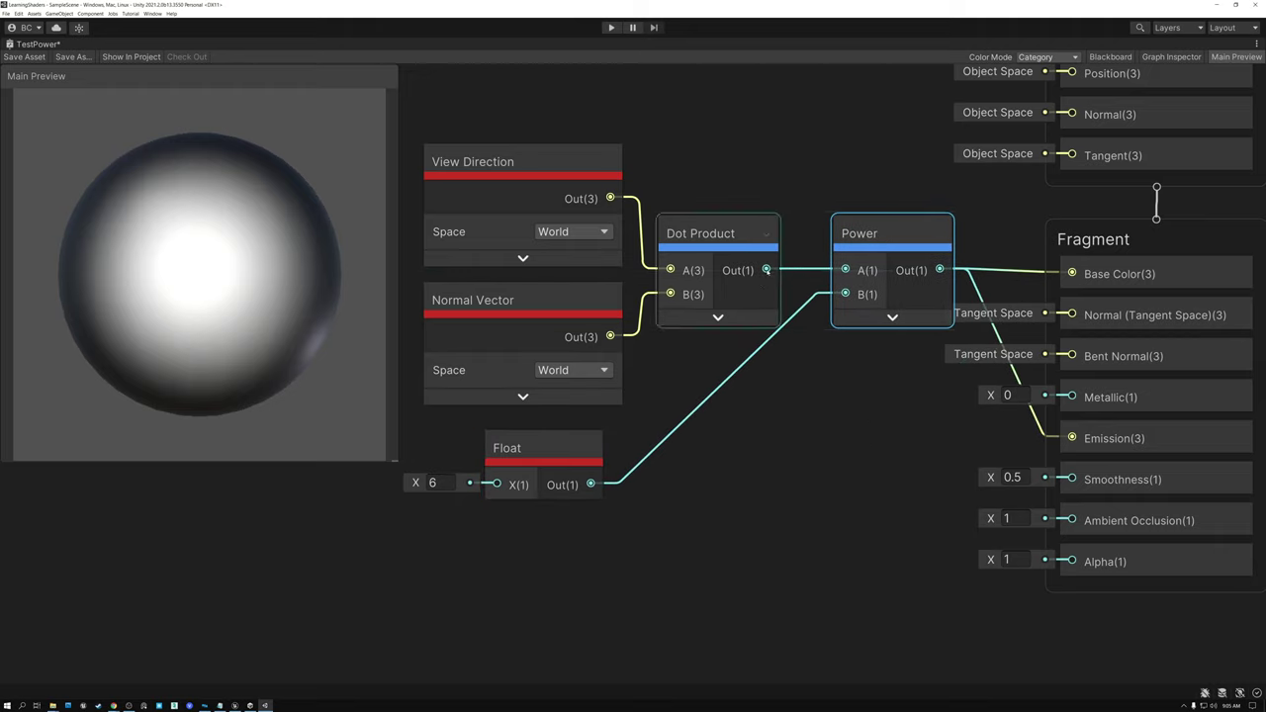
Step: Add a Multiply node taking the Dot Product output in both A and B, and connect it to Base Color and Emission
{"action": "left_click_drag", "start_coordinate": [766, 270], "coordinate": [792, 451]}
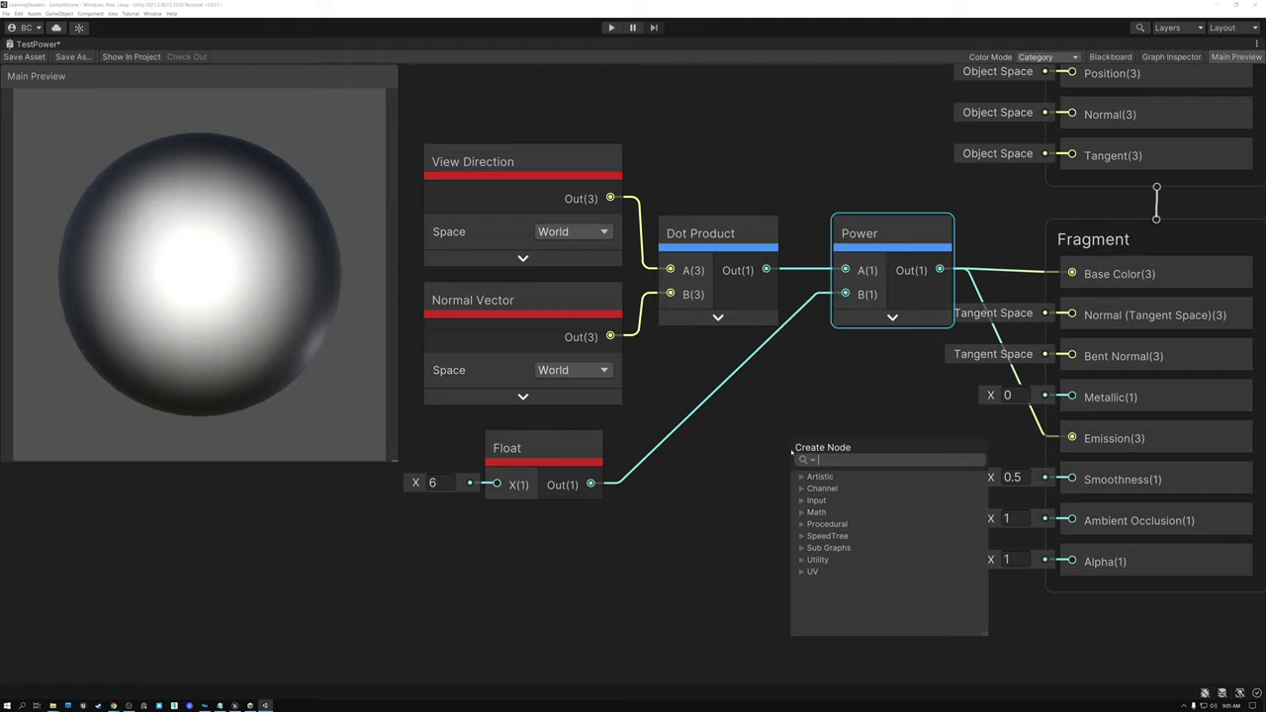
{"action": "type", "text": "mul"}
{"action": "key", "text": "Down"}
{"action": "key", "text": "Down"}
{"action": "key", "text": "Down"}
{"action": "key", "text": "Return"}
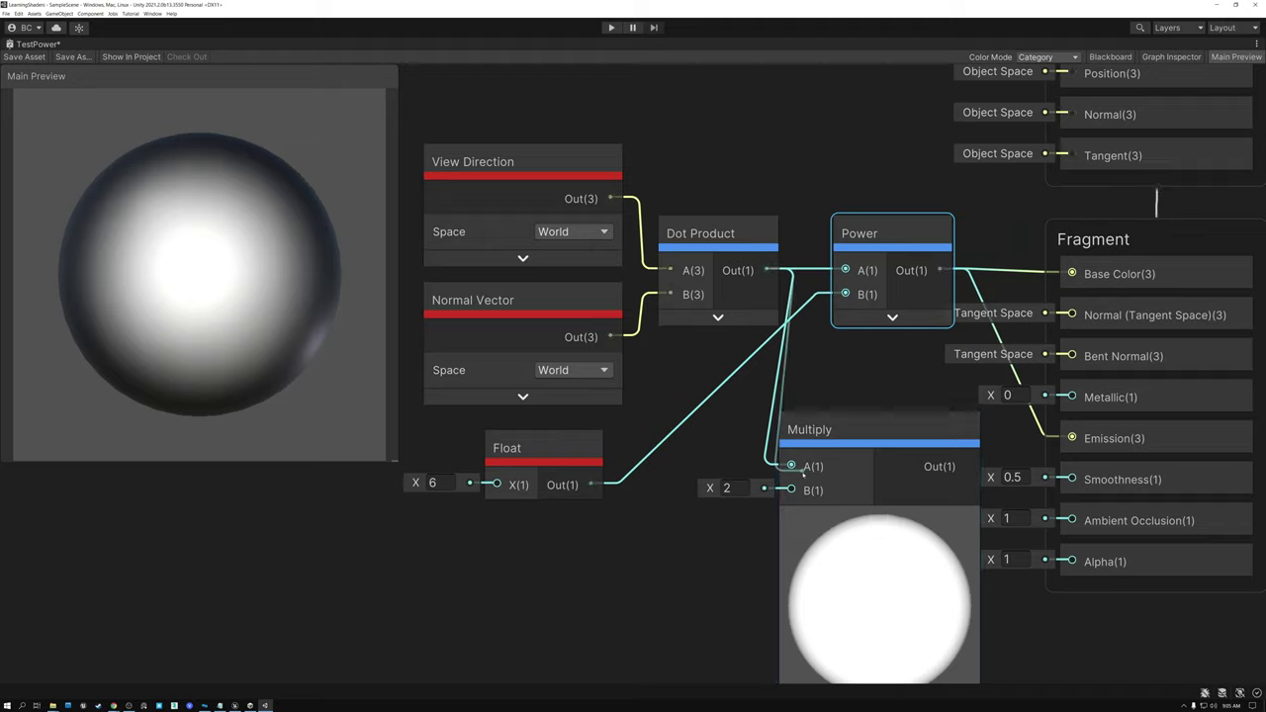
{"action": "left_click_drag", "start_coordinate": [840, 432], "coordinate": [738, 407]}
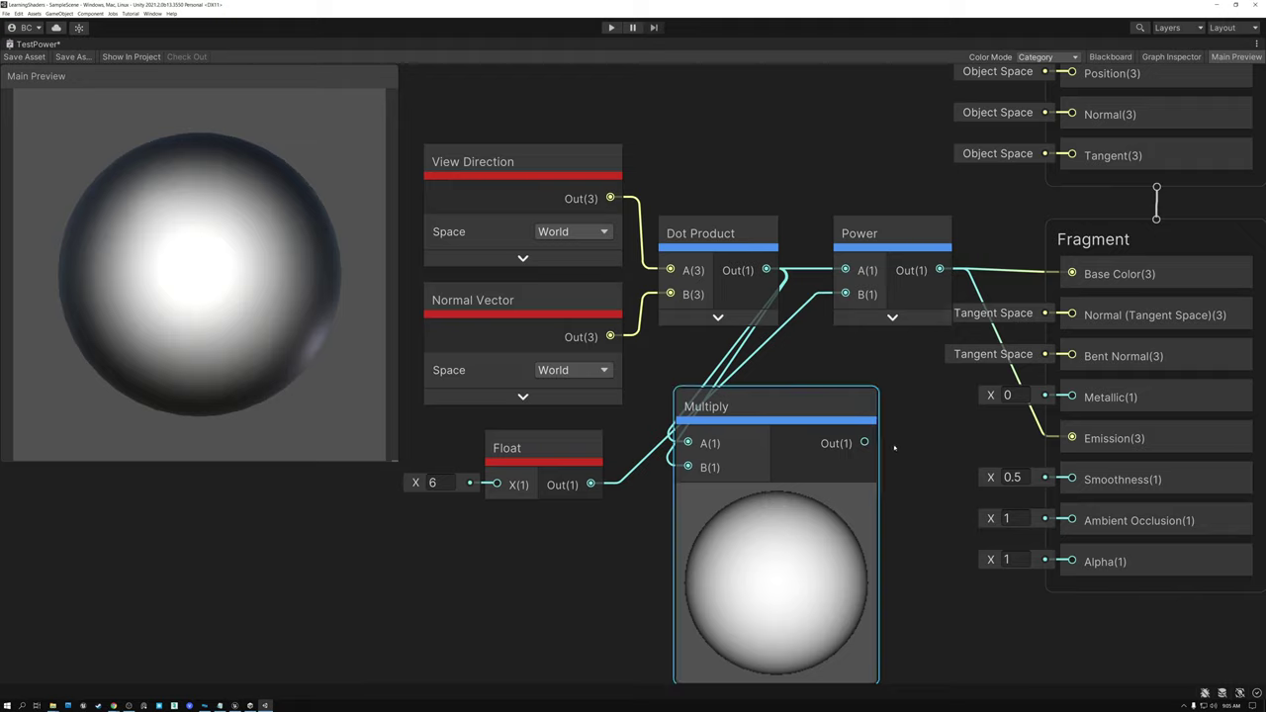
{"action": "left_click_drag", "start_coordinate": [865, 442], "coordinate": [1071, 437]}
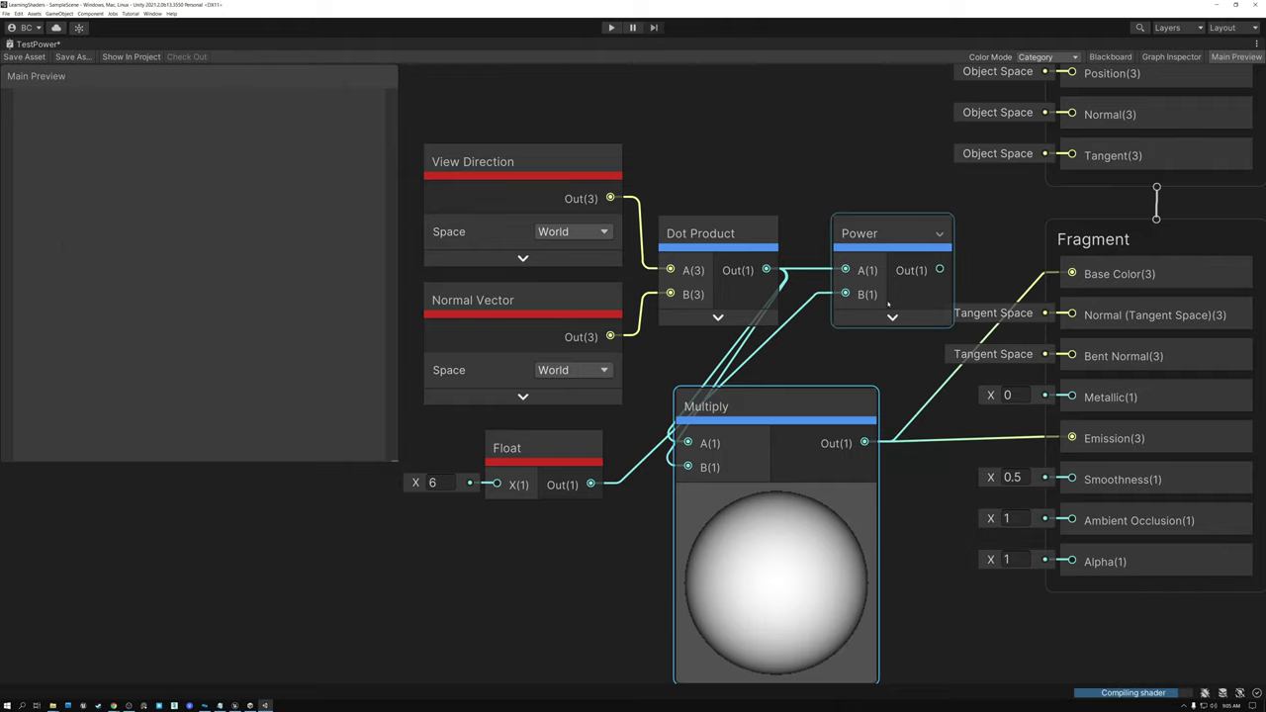
Step: Remove the Multiply so Power drives Base Color and Emission again, and move the Float and Power nodes slightly left
{"action": "left_click_drag", "start_coordinate": [940, 269], "coordinate": [1071, 273]}
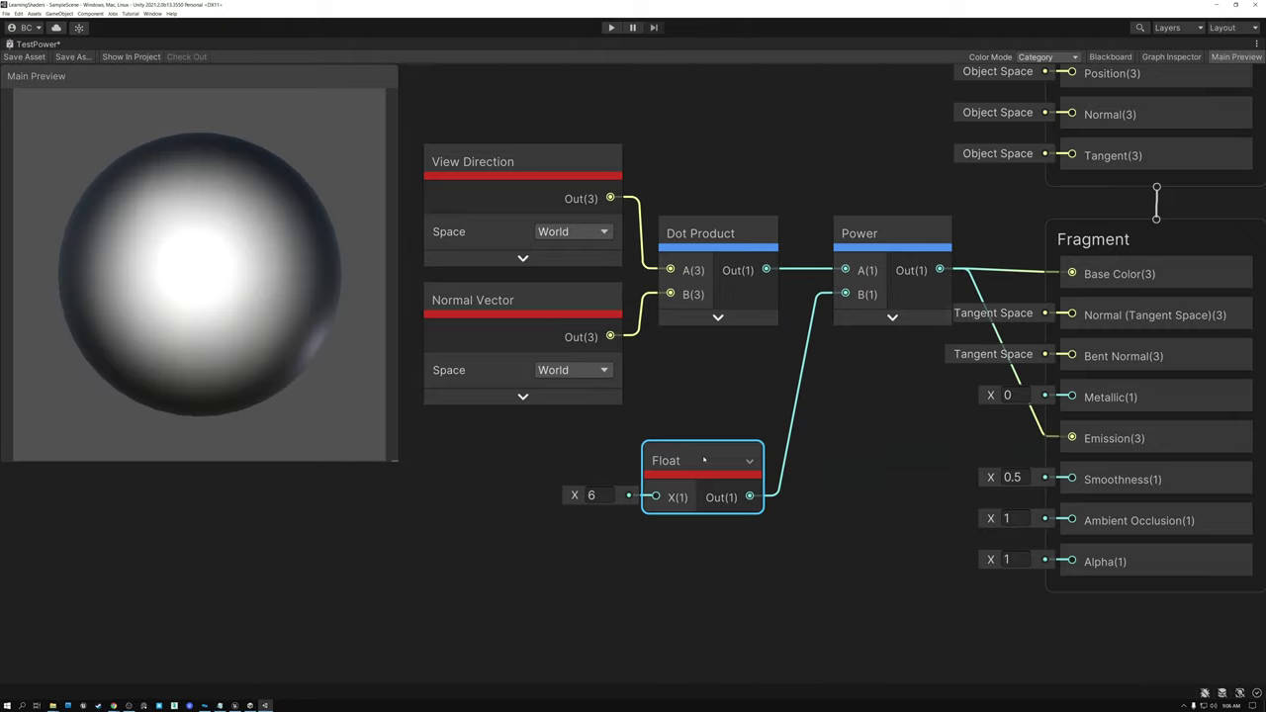
{"action": "left_click_drag", "start_coordinate": [704, 460], "coordinate": [694, 458]}
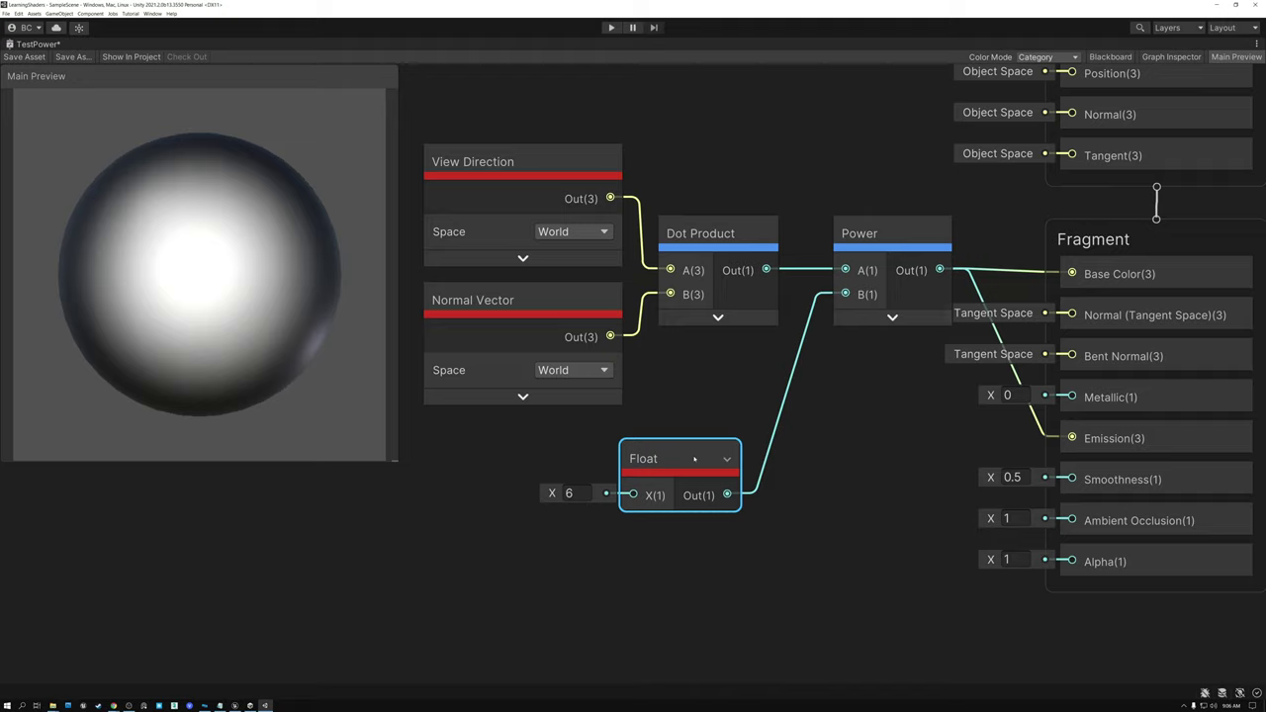
{"action": "left_click_drag", "start_coordinate": [901, 243], "coordinate": [868, 244]}
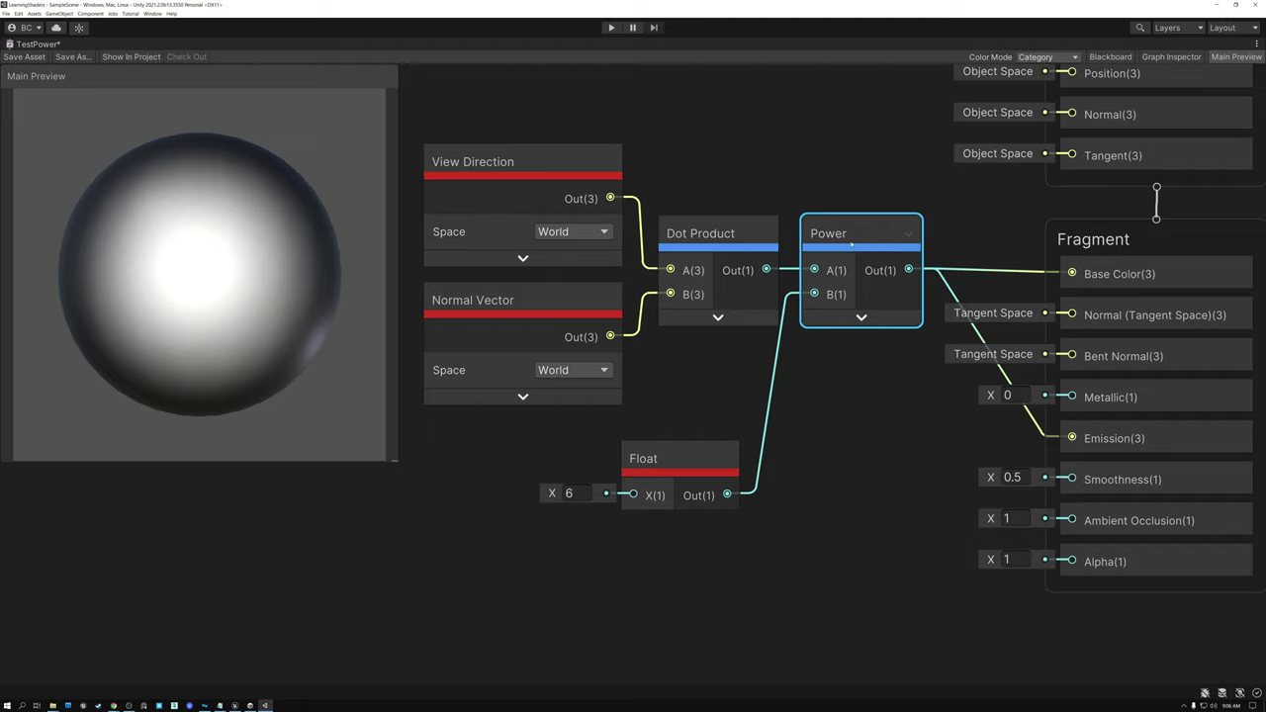
{"action": "left_click_drag", "start_coordinate": [483, 107], "coordinate": [705, 385]}
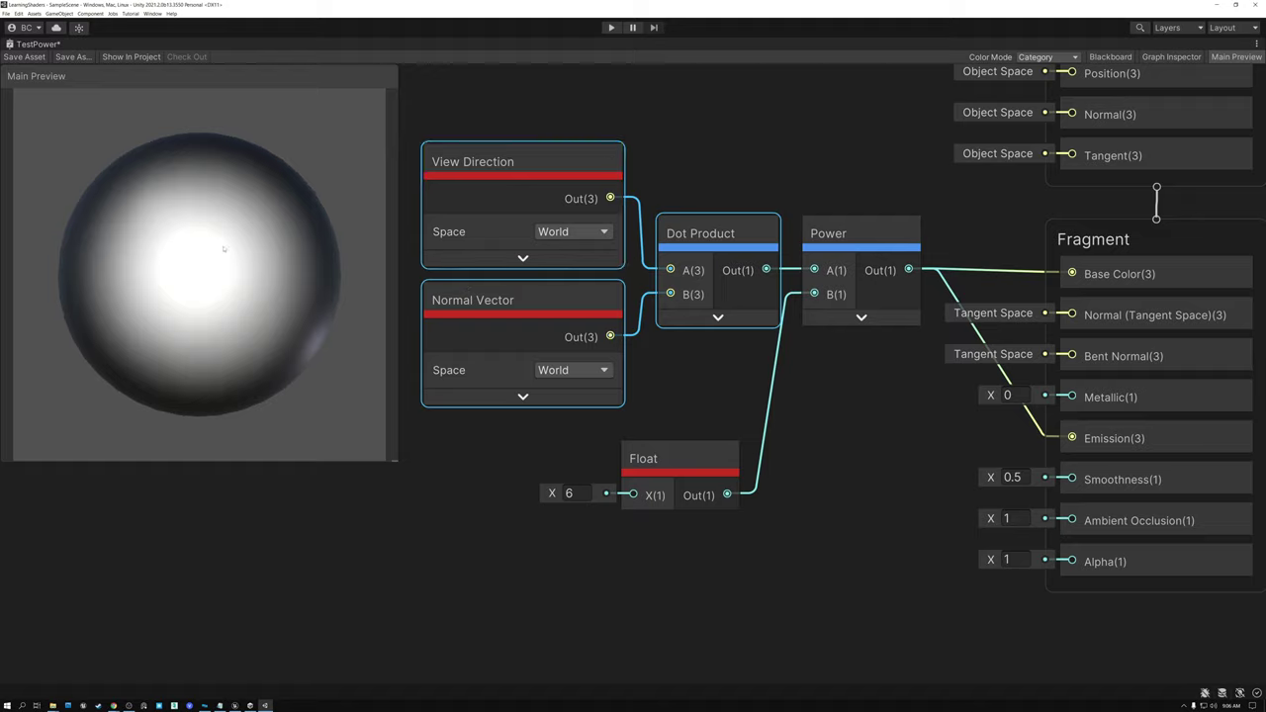
{"action": "left_click_drag", "start_coordinate": [223, 249], "coordinate": [198, 260]}
{"action": "left_click", "coordinate": [843, 234]}
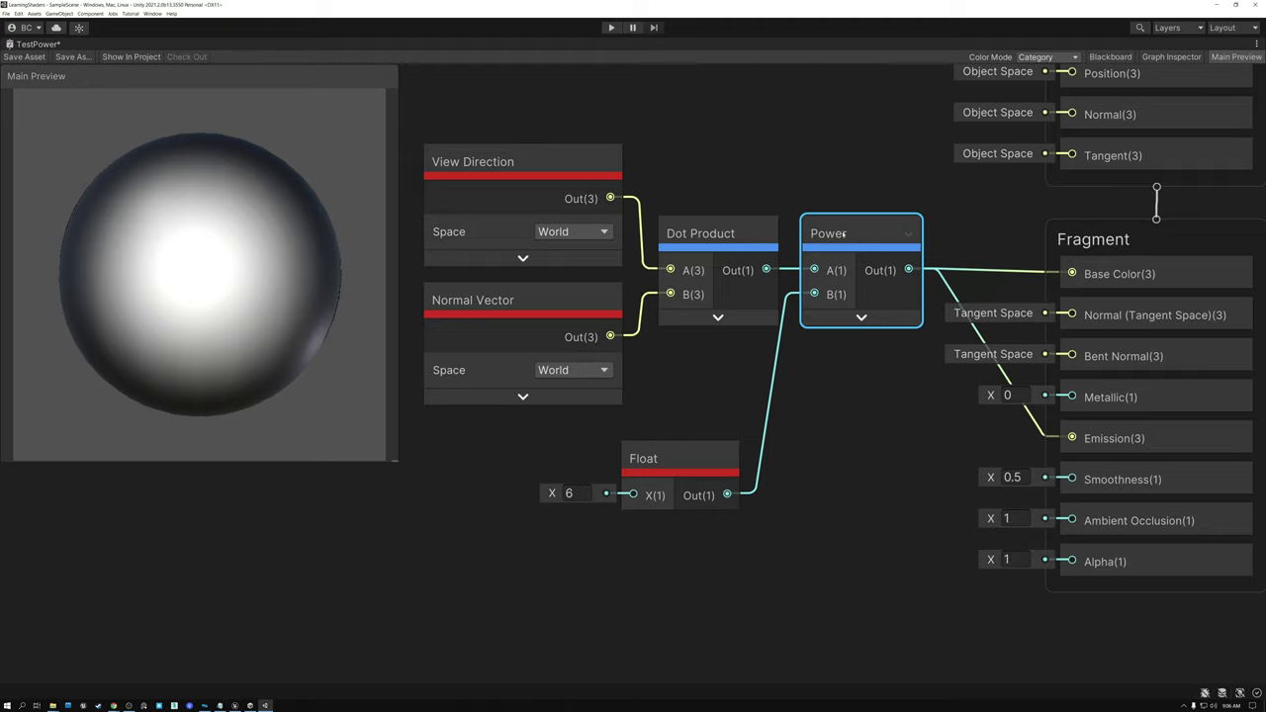
{"action": "left_click_drag", "start_coordinate": [781, 114], "coordinate": [593, 415]}
{"action": "left_click", "coordinate": [703, 457], "text": "shift"}
{"action": "left_click_drag", "start_coordinate": [703, 457], "coordinate": [663, 464]}
{"action": "left_click_drag", "start_coordinate": [861, 245], "coordinate": [873, 364]}
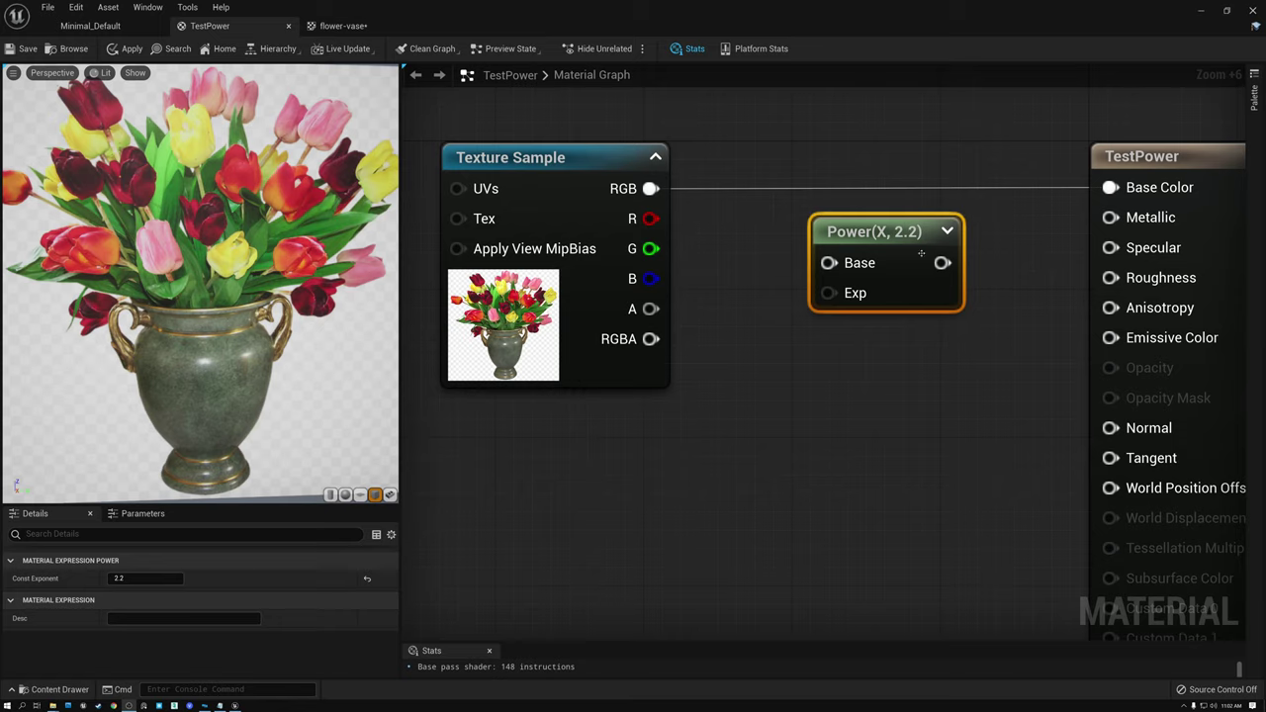
Step: Switch to Unreal's TestPower material, nudge the Power node toward the Texture Sample, and check the flower-vase texture's settings
{"action": "left_click_drag", "start_coordinate": [921, 254], "coordinate": [902, 254]}
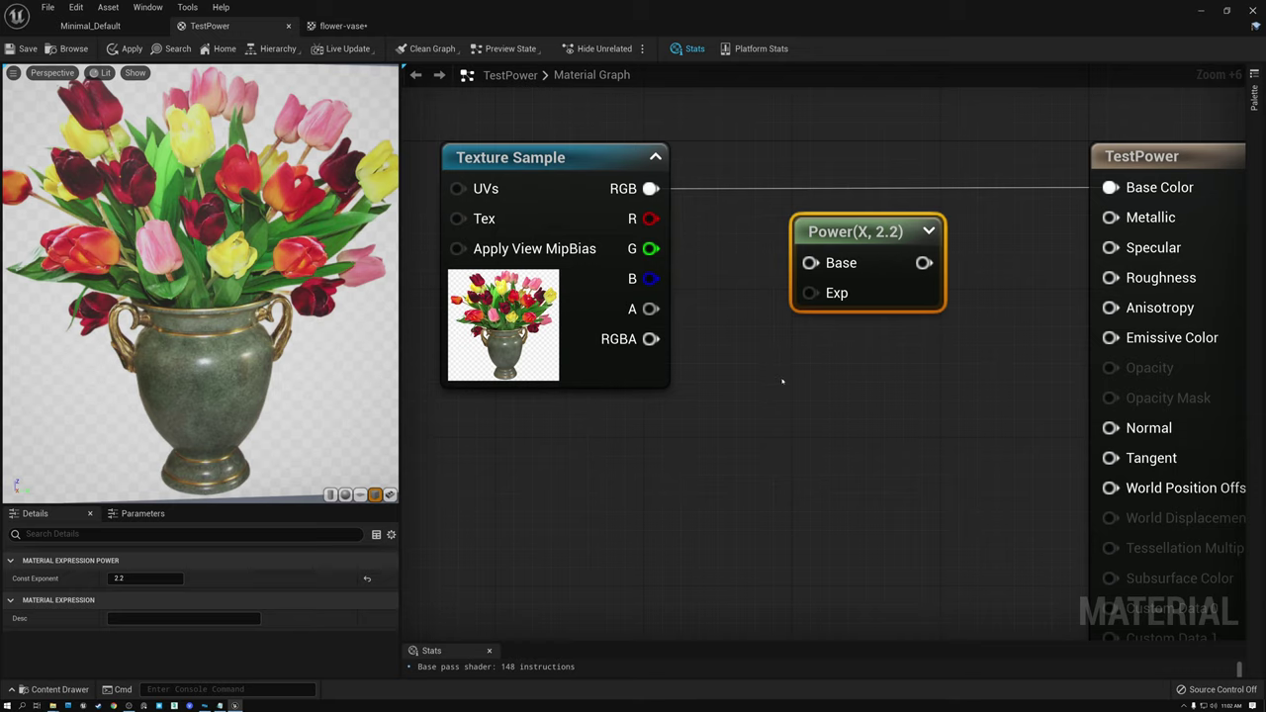
{"action": "left_click", "coordinate": [333, 27]}
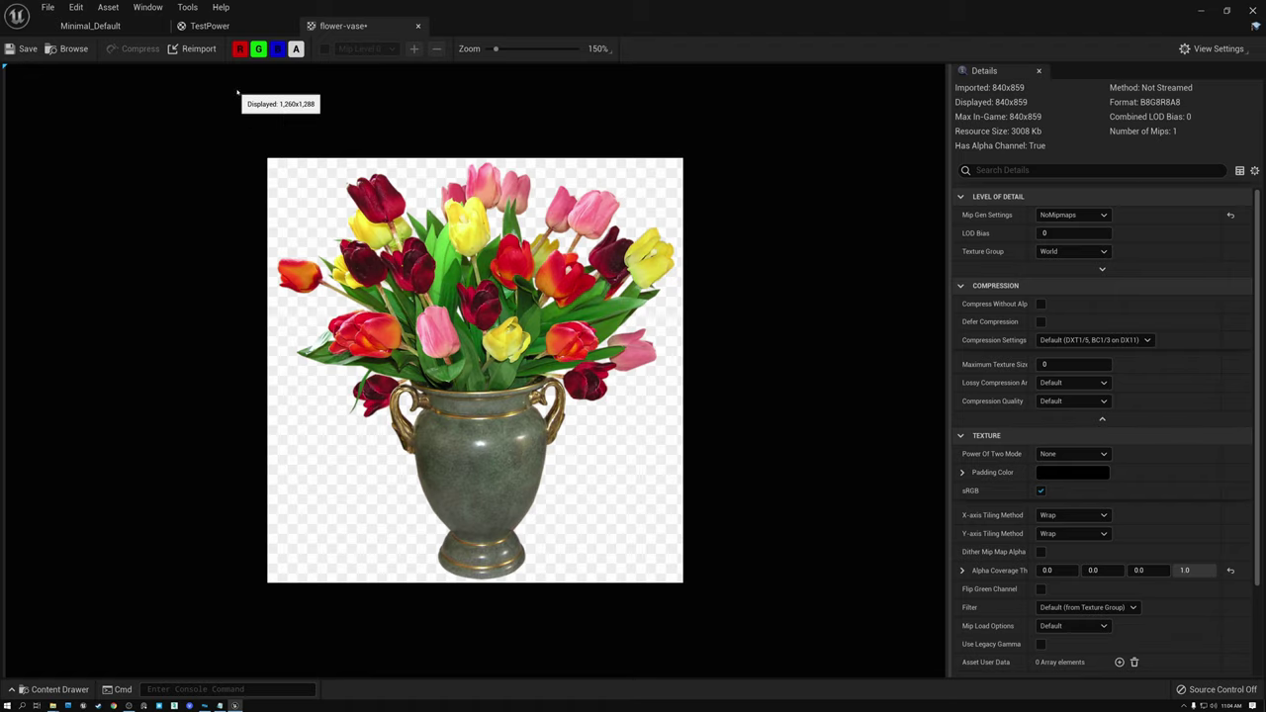
{"action": "left_click", "coordinate": [221, 27]}
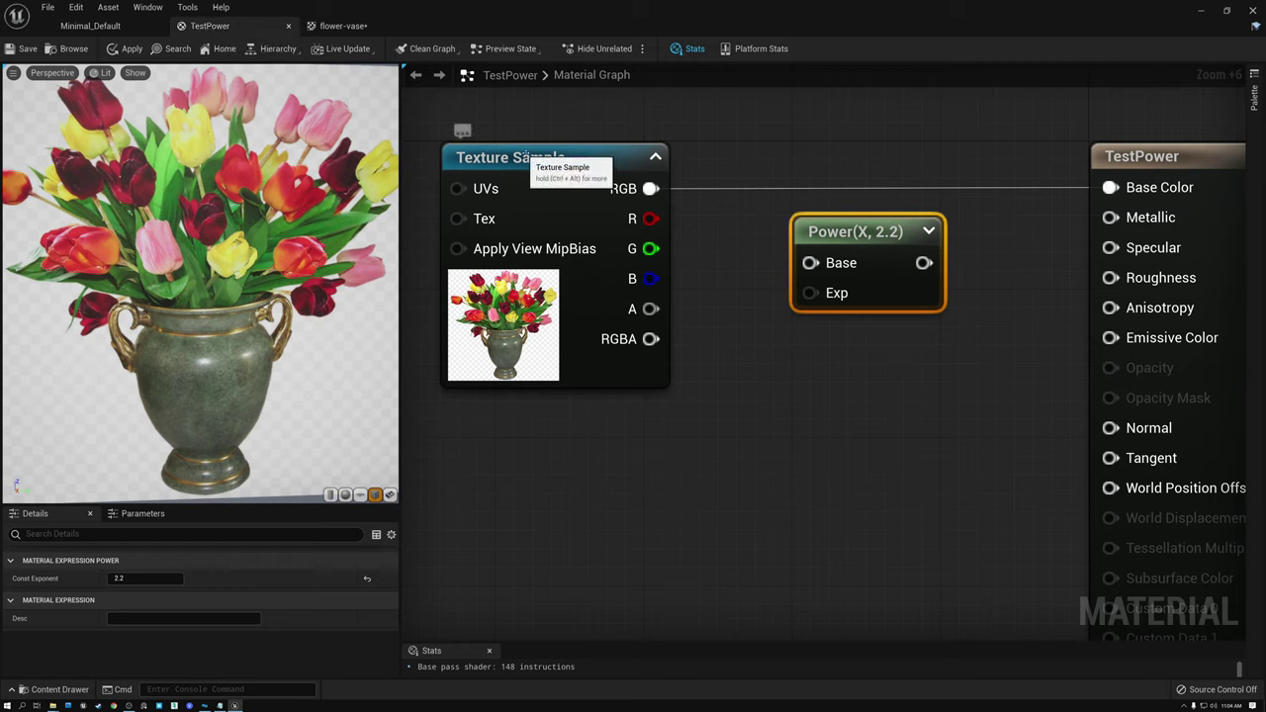
Step: Connect the Texture Sample's RGB output to Power's Base input and Power's output to Base Color
{"action": "left_click", "coordinate": [532, 165]}
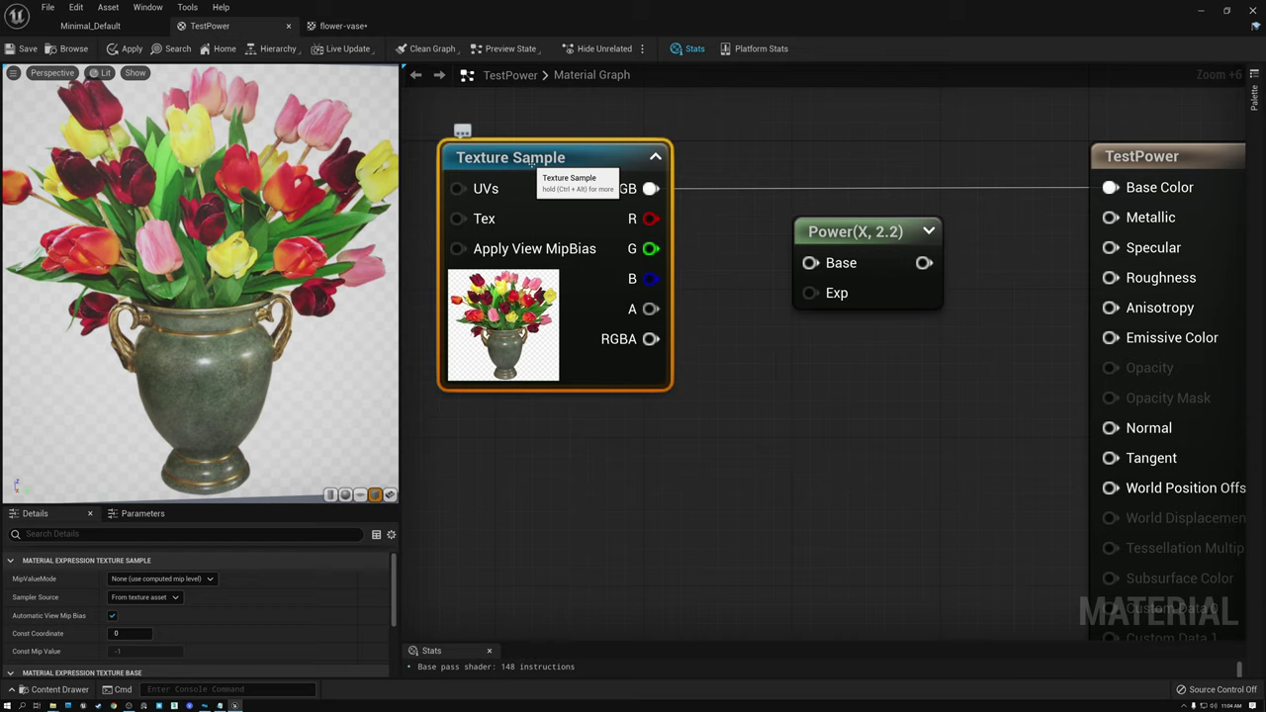
{"action": "left_click_drag", "start_coordinate": [650, 188], "coordinate": [812, 264]}
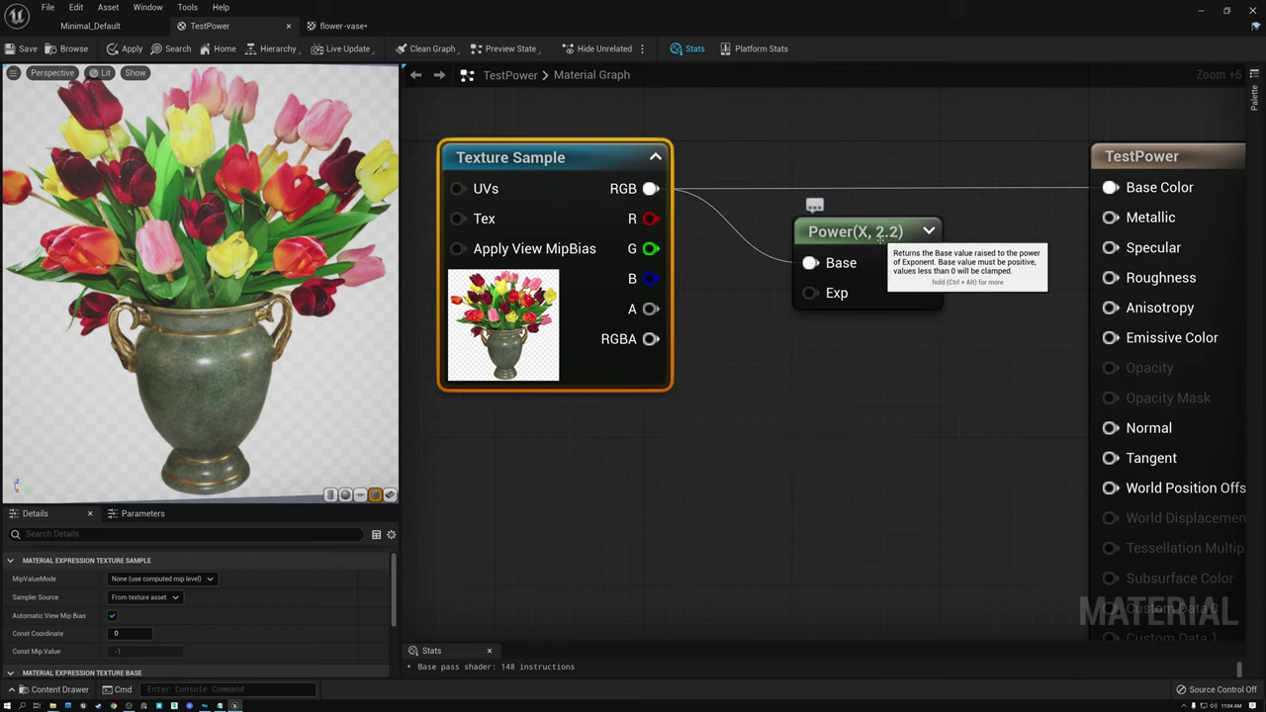
{"action": "left_click_drag", "start_coordinate": [923, 262], "coordinate": [1110, 188]}
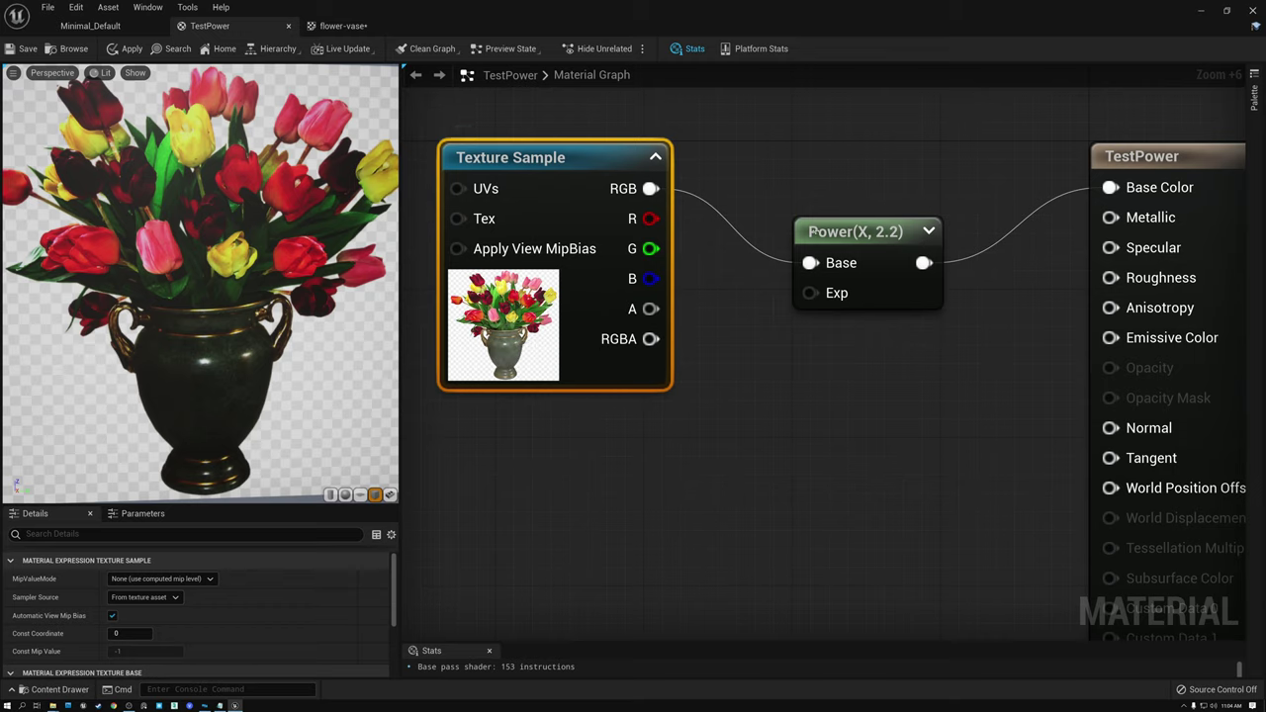
Step: Move the Power node slightly up and the Texture Sample node slightly down
{"action": "left_click", "coordinate": [831, 235]}
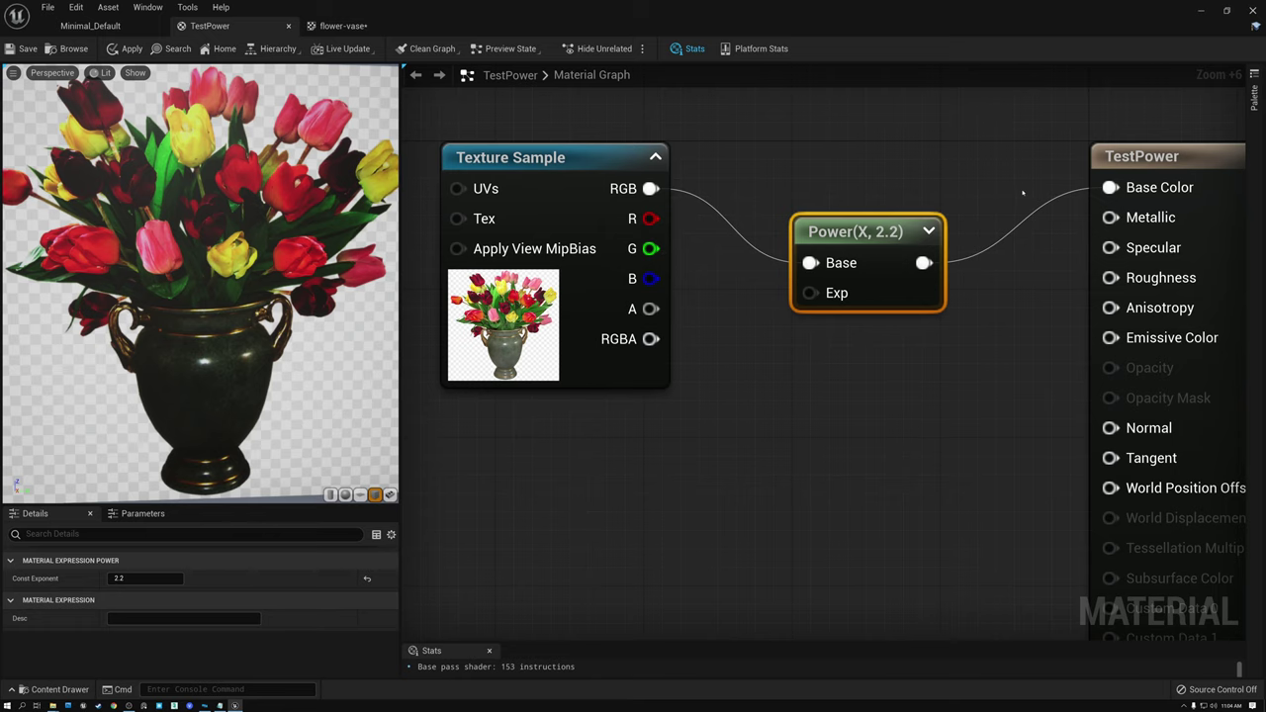
{"action": "key", "text": "ctrl+z"}
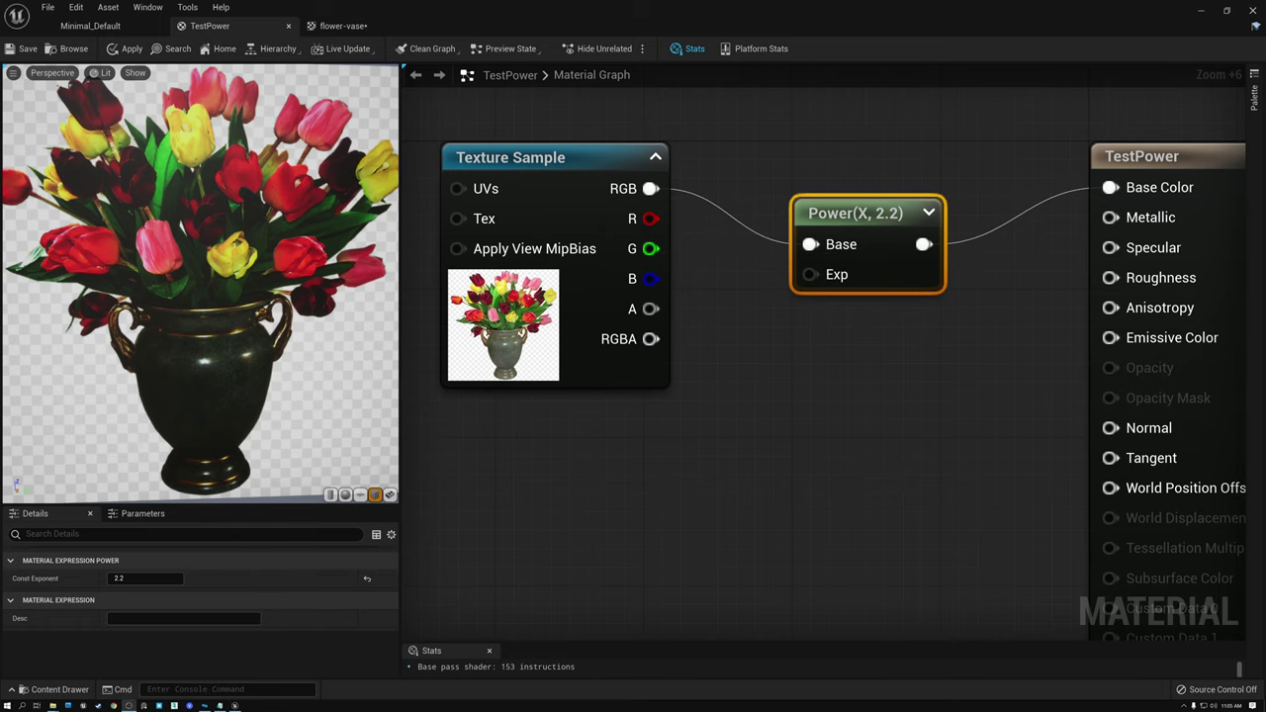
{"action": "key", "text": "ctrl+z"}
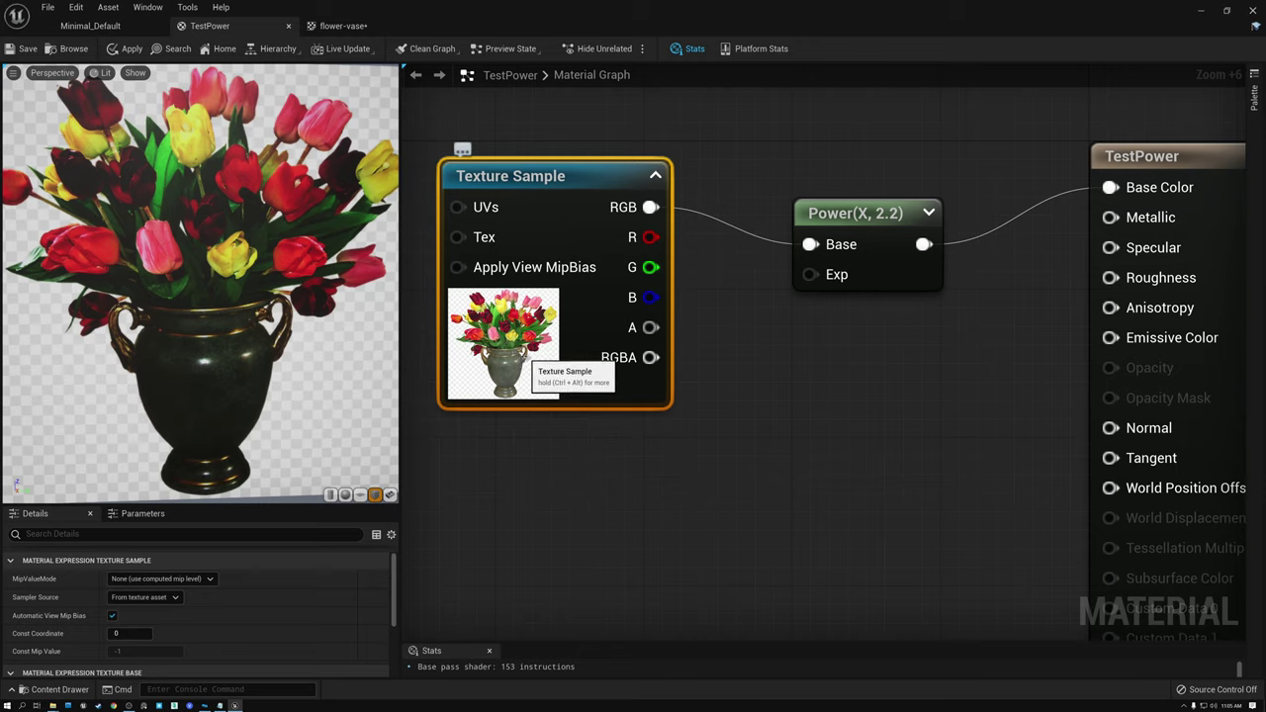
Step: Move the Power node up level with the Texture Sample's RGB output and place a duplicate of it below
{"action": "left_click_drag", "start_coordinate": [857, 225], "coordinate": [857, 188]}
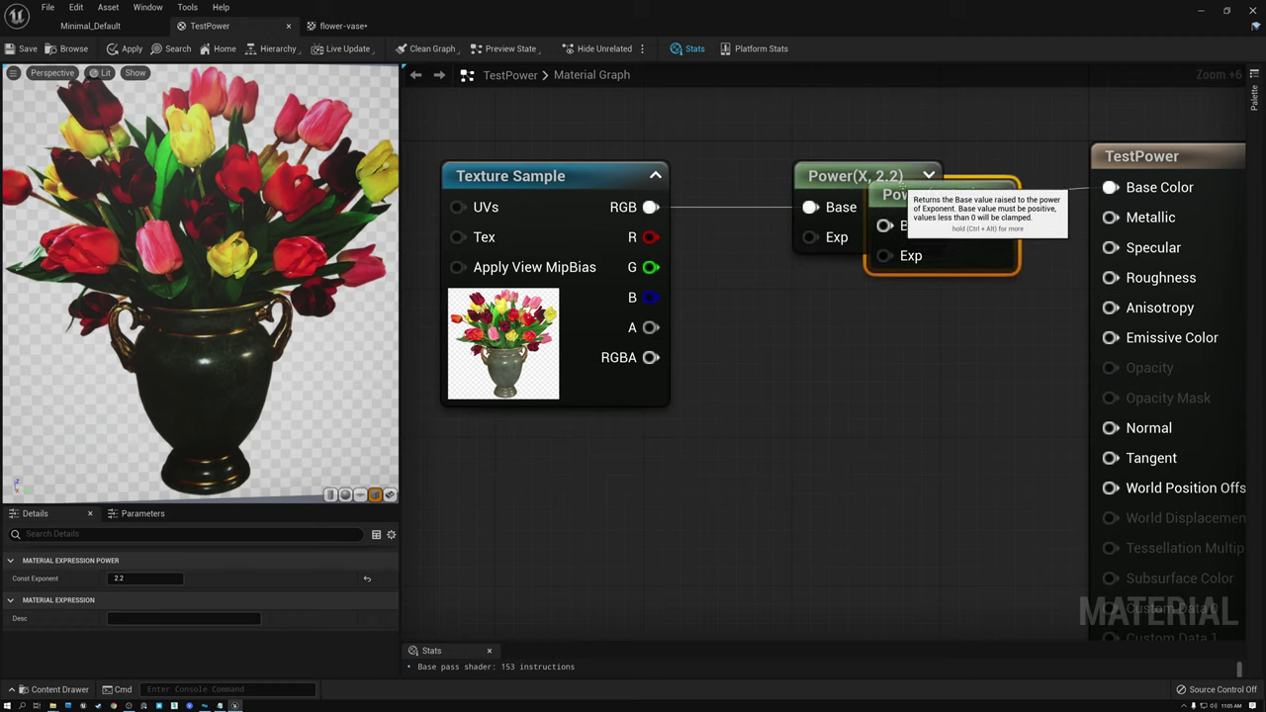
{"action": "key", "text": "ctrl+d"}
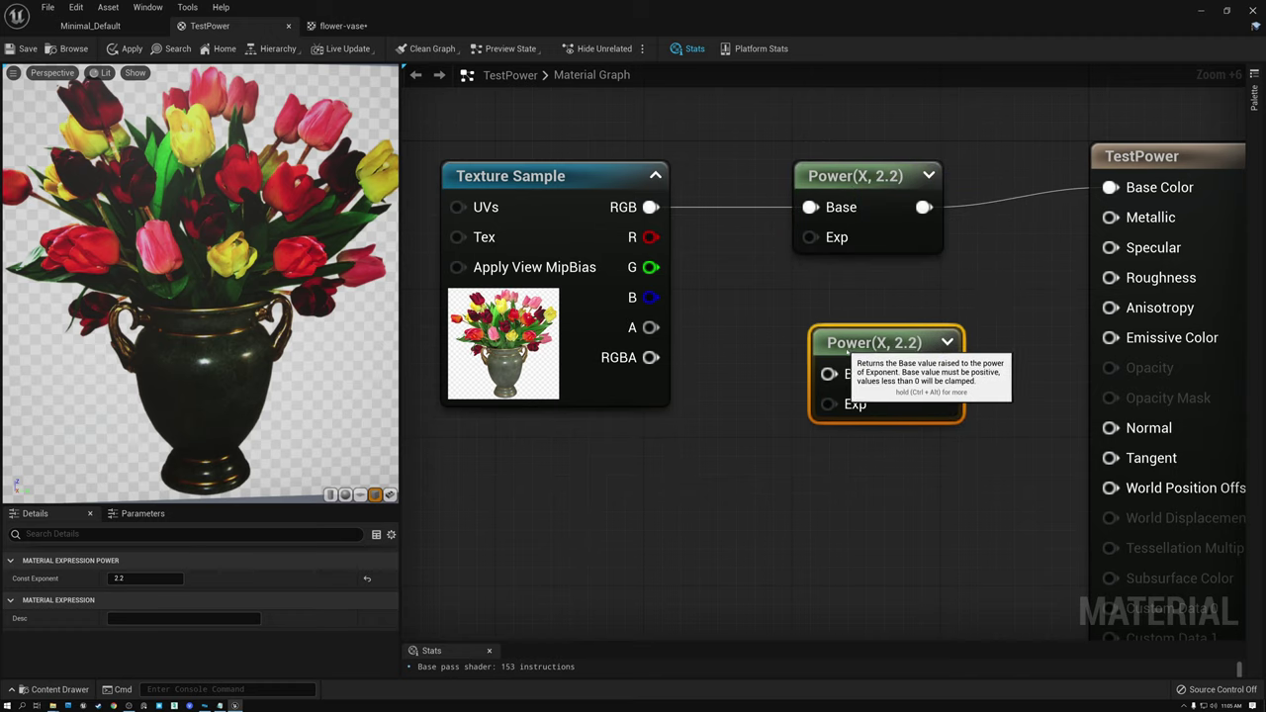
Step: Connect the Texture Sample's RGB output to the duplicate Power's Base input and set its constant exponent to 0.45
{"action": "left_click", "coordinate": [567, 193]}
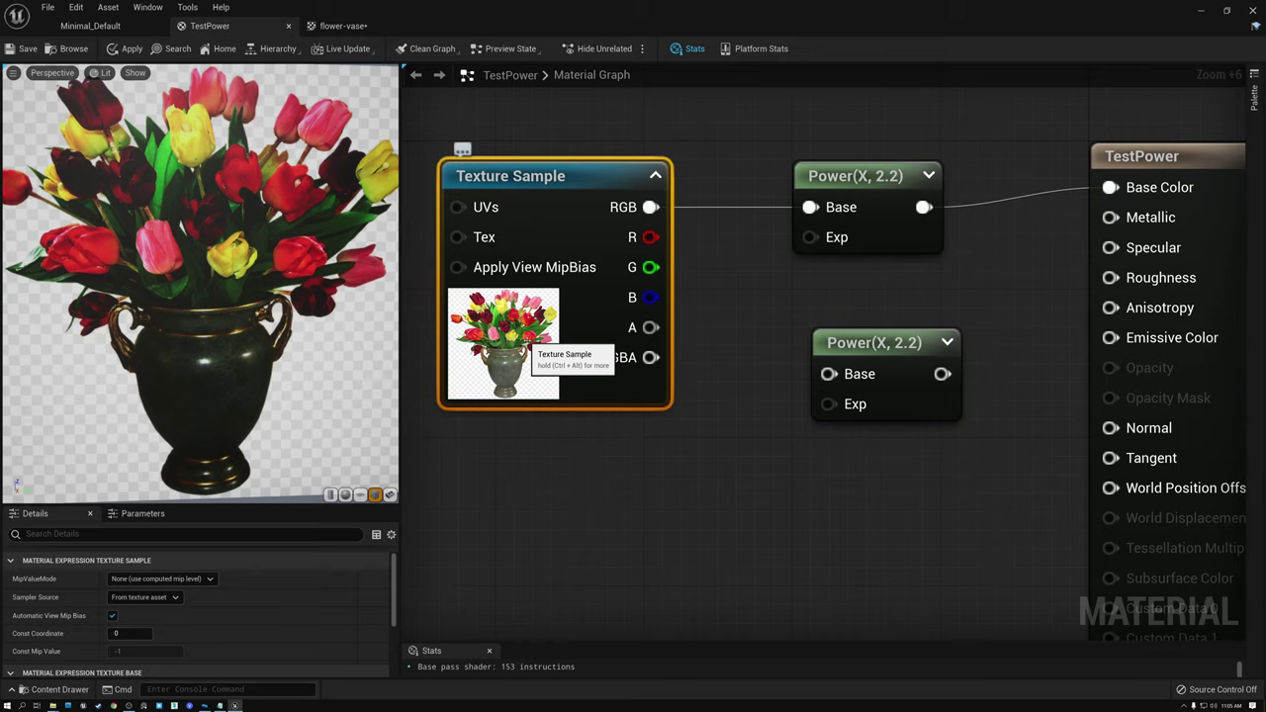
{"action": "left_click_drag", "start_coordinate": [651, 207], "coordinate": [807, 323]}
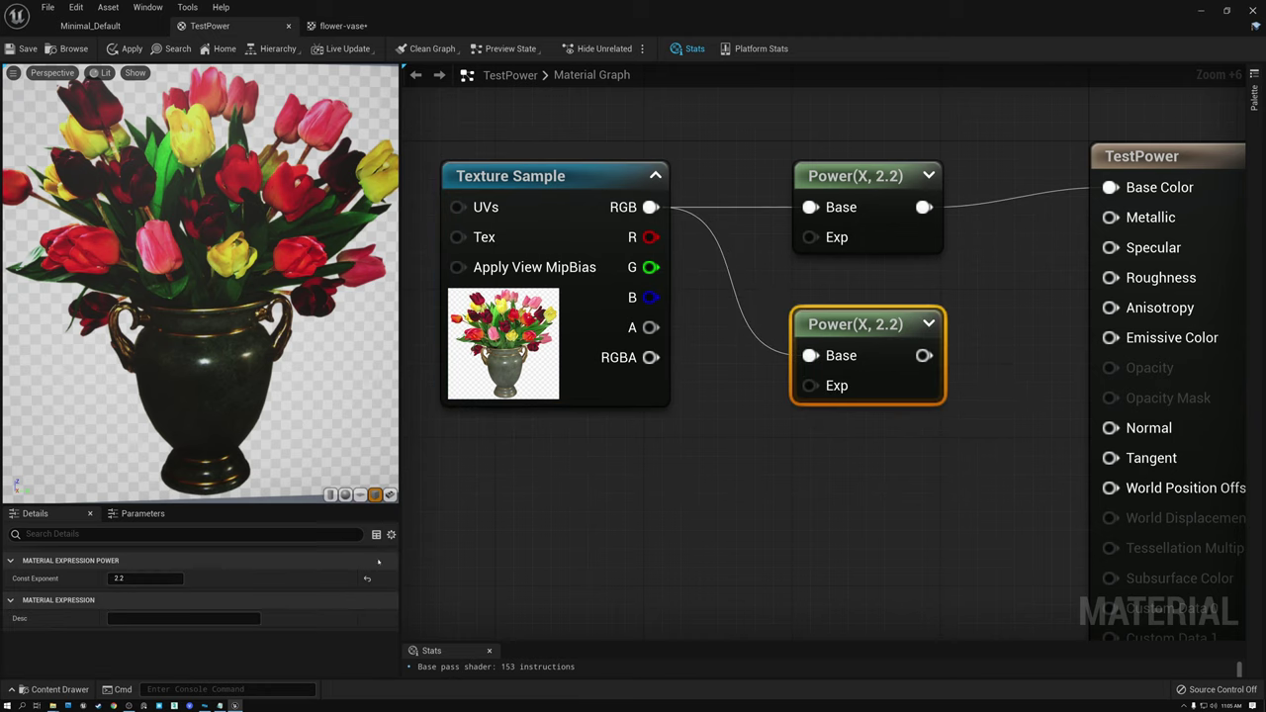
{"action": "left_click", "coordinate": [118, 578]}
{"action": "type", "text": "0.45"}
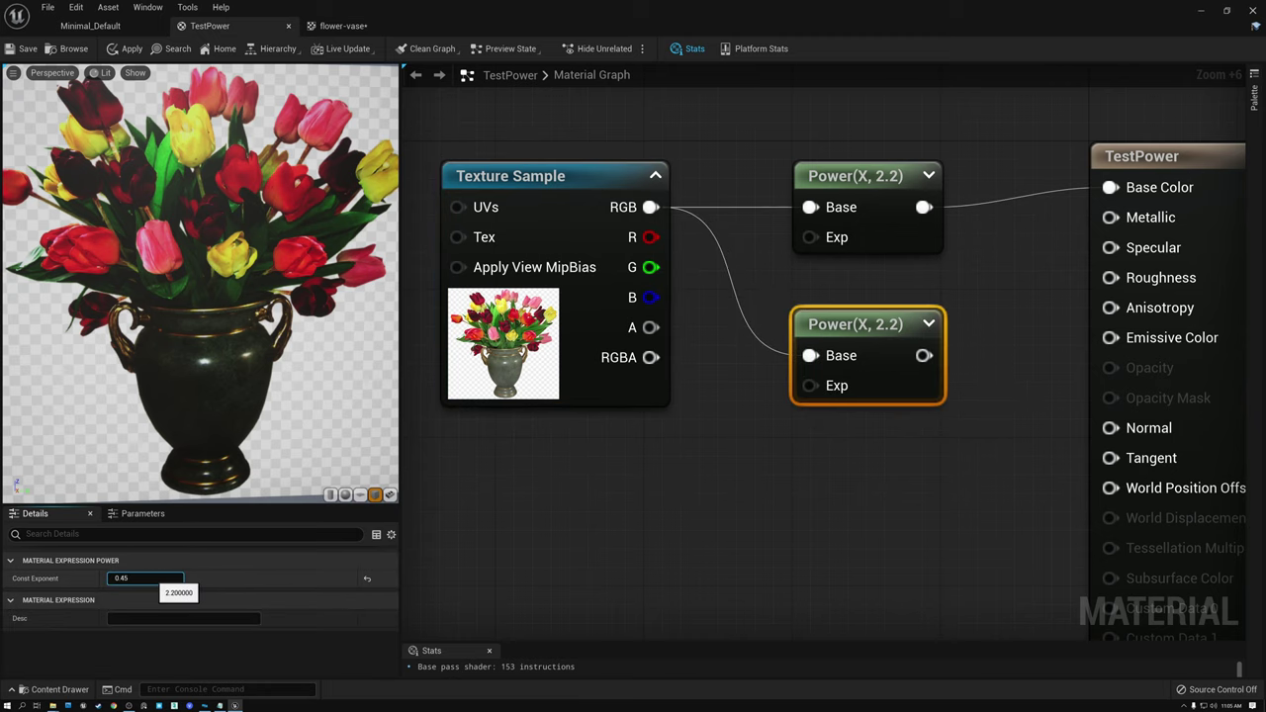
{"action": "key", "text": "Return"}
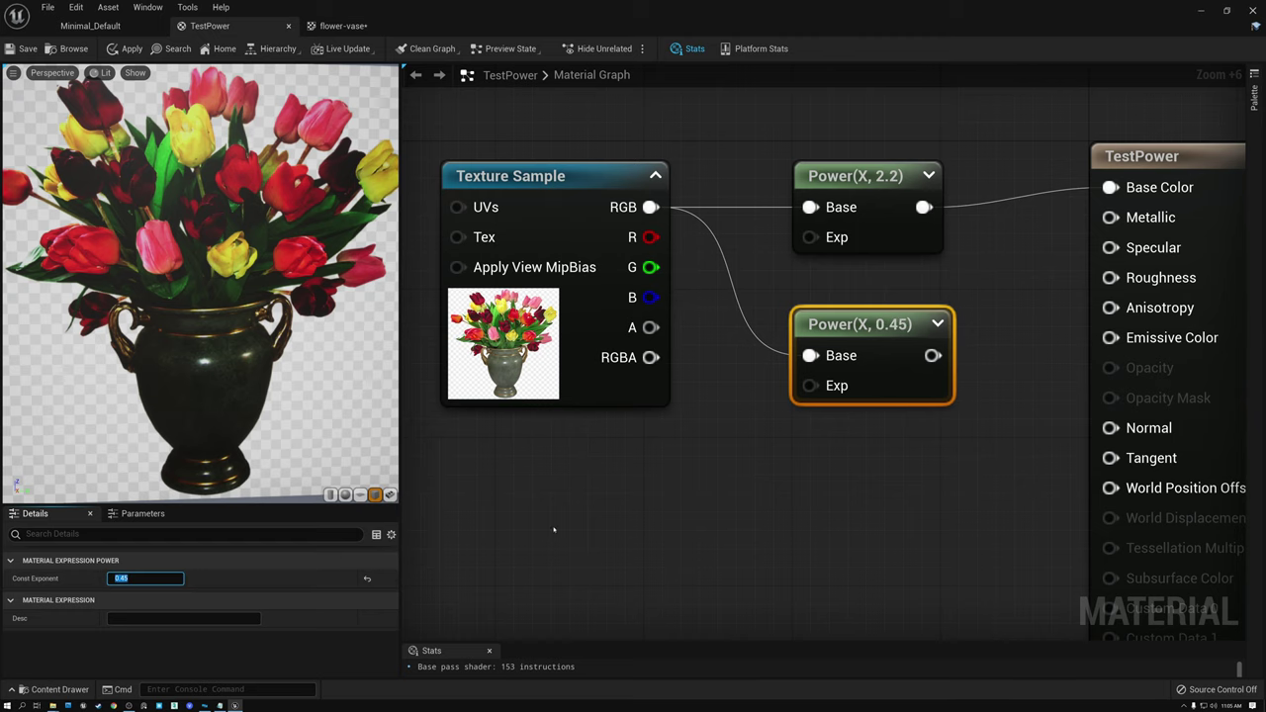
{"action": "left_click_drag", "start_coordinate": [868, 334], "coordinate": [868, 315]}
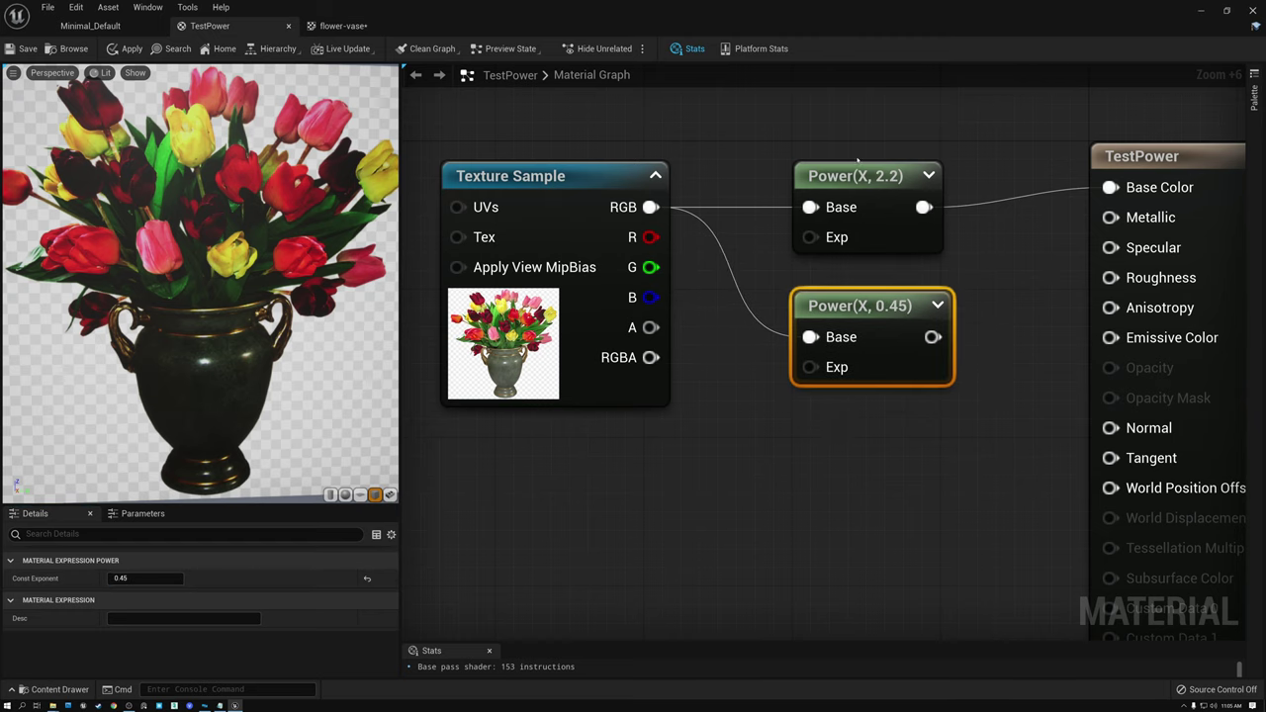
Step: Connect the output of the 0.45 Power node to Base Color in place of the 2.2 one
{"action": "left_click", "coordinate": [830, 178]}
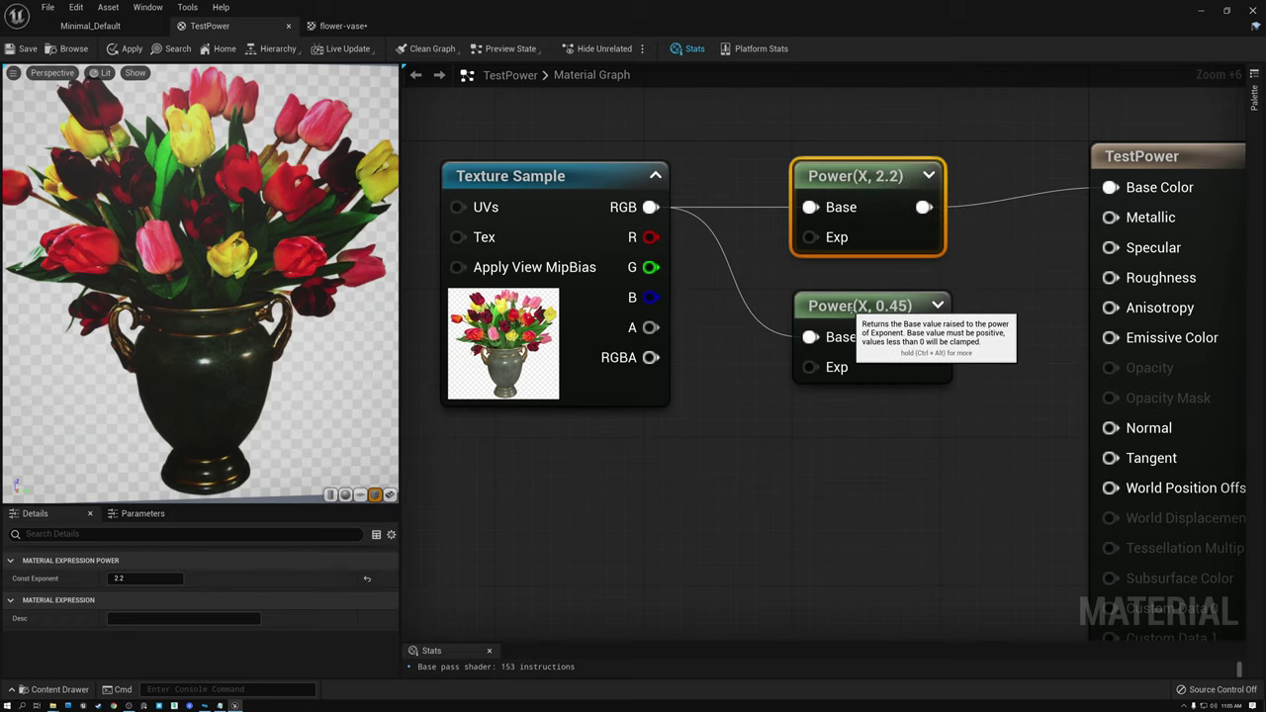
{"action": "left_click", "coordinate": [853, 308]}
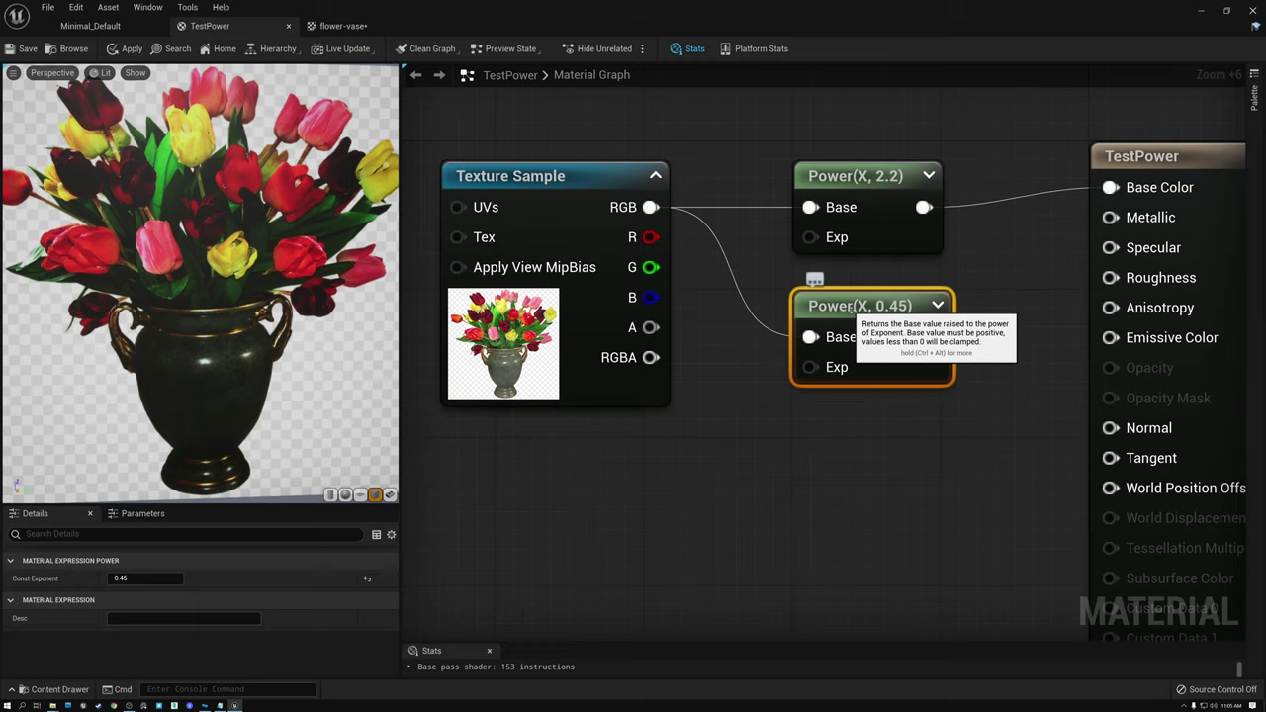
{"action": "left_click_drag", "start_coordinate": [931, 336], "coordinate": [1110, 187]}
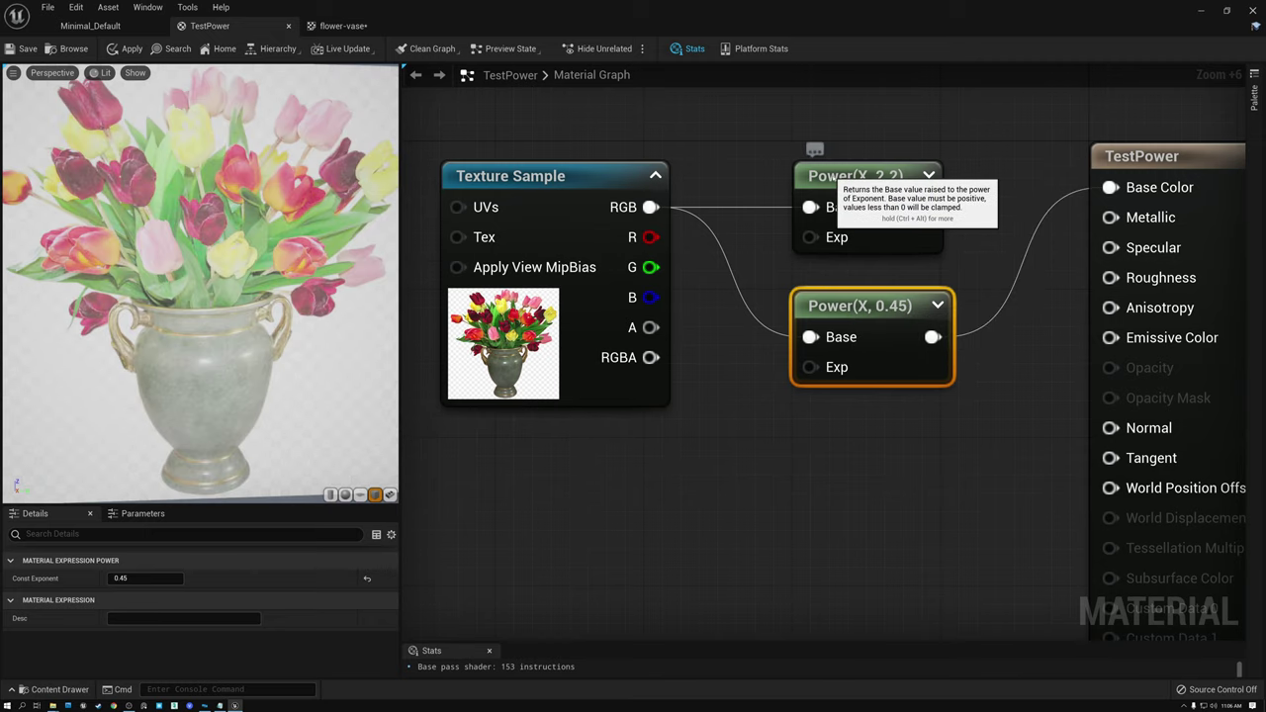
Step: Compare the constant exponent settings of the 2.2 and 0.45 Power nodes, and leave no node selected
{"action": "left_click", "coordinate": [836, 176]}
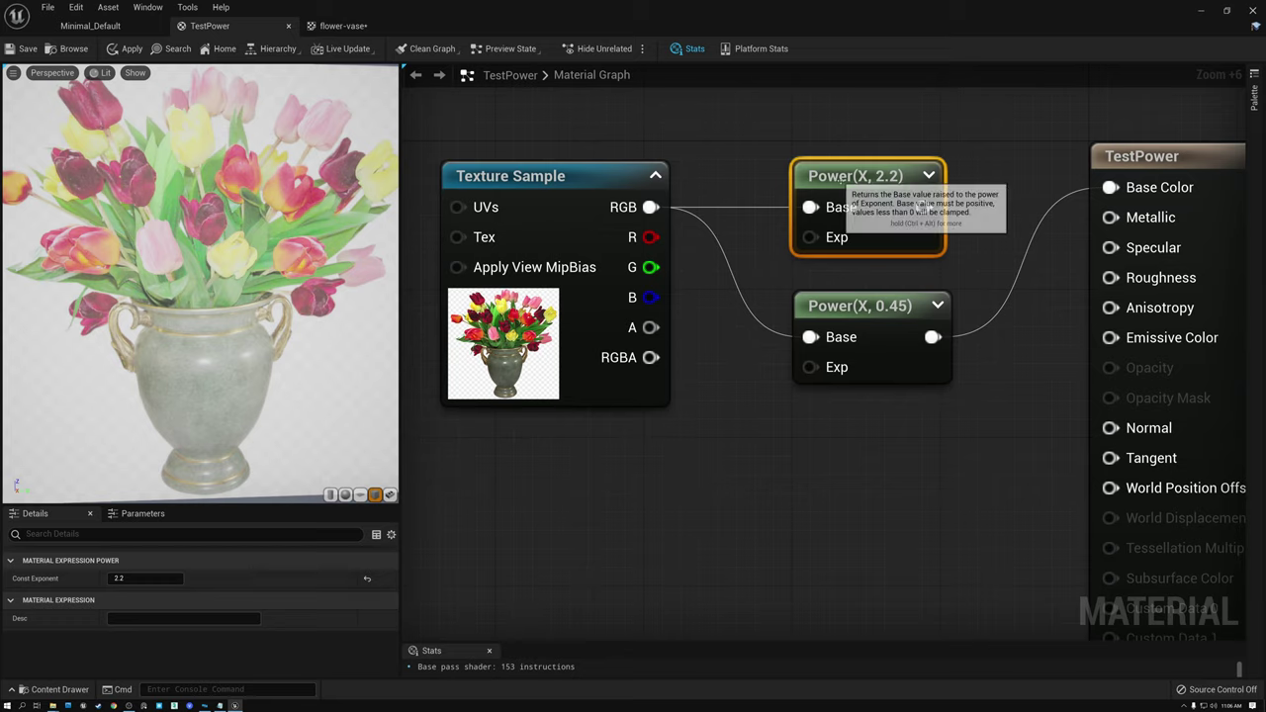
{"action": "left_click", "coordinate": [840, 305]}
{"action": "left_click", "coordinate": [839, 176]}
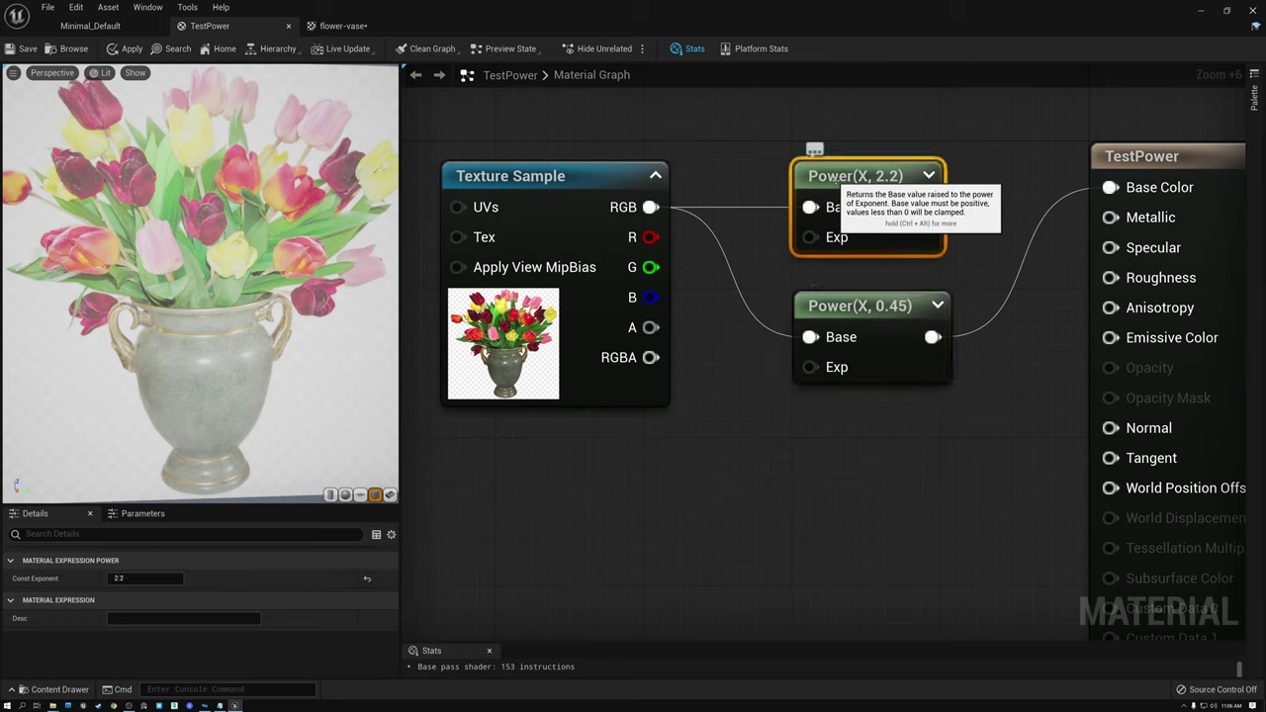
{"action": "left_click", "coordinate": [841, 306]}
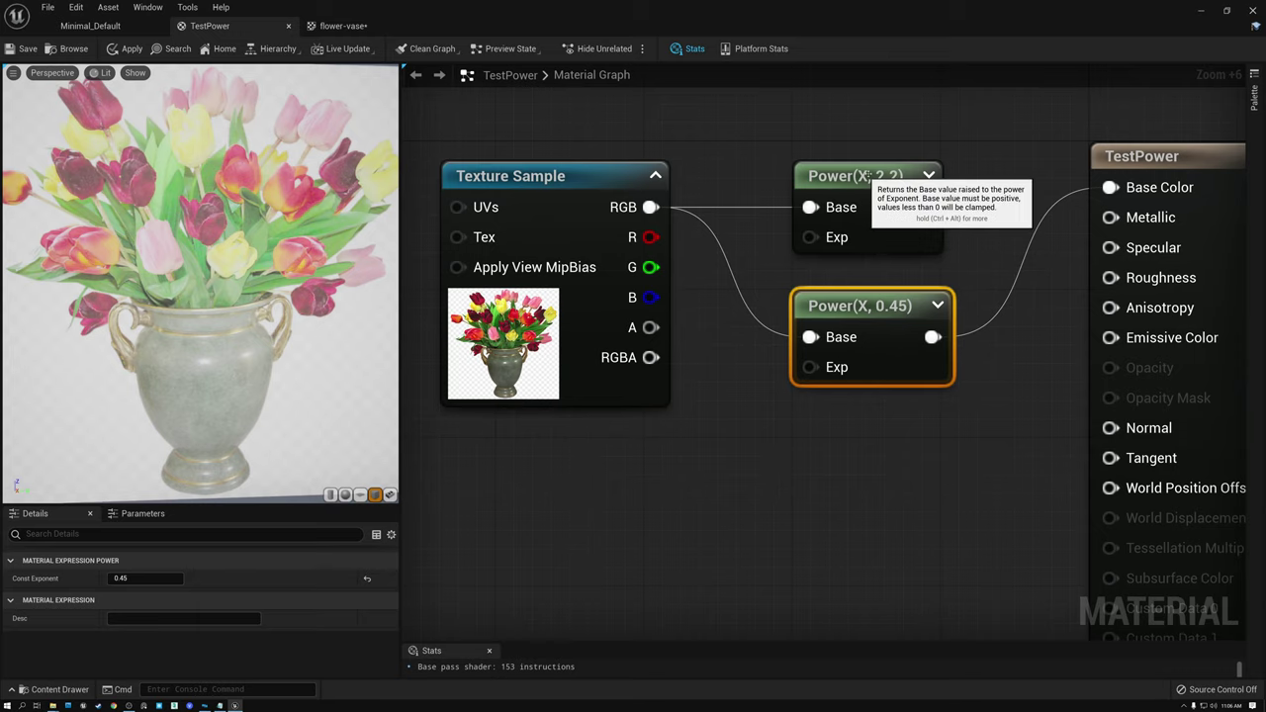
{"action": "left_click", "coordinate": [866, 176]}
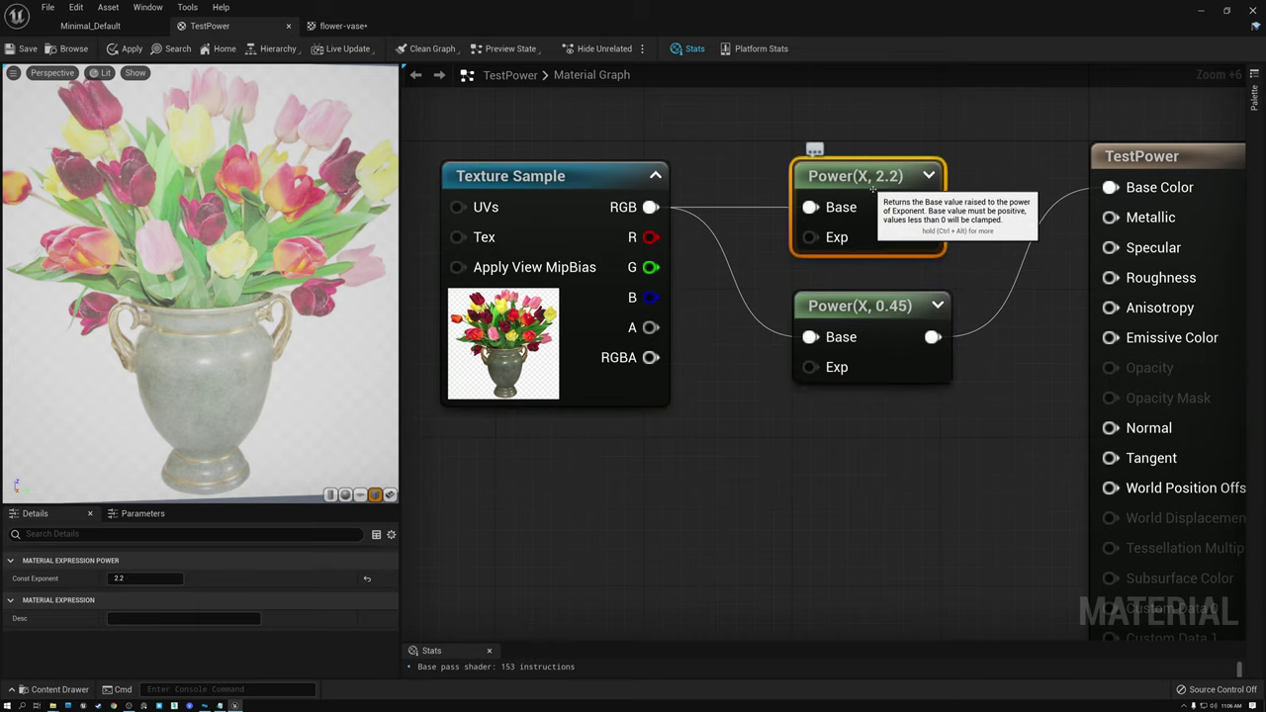
{"action": "left_click", "coordinate": [863, 306]}
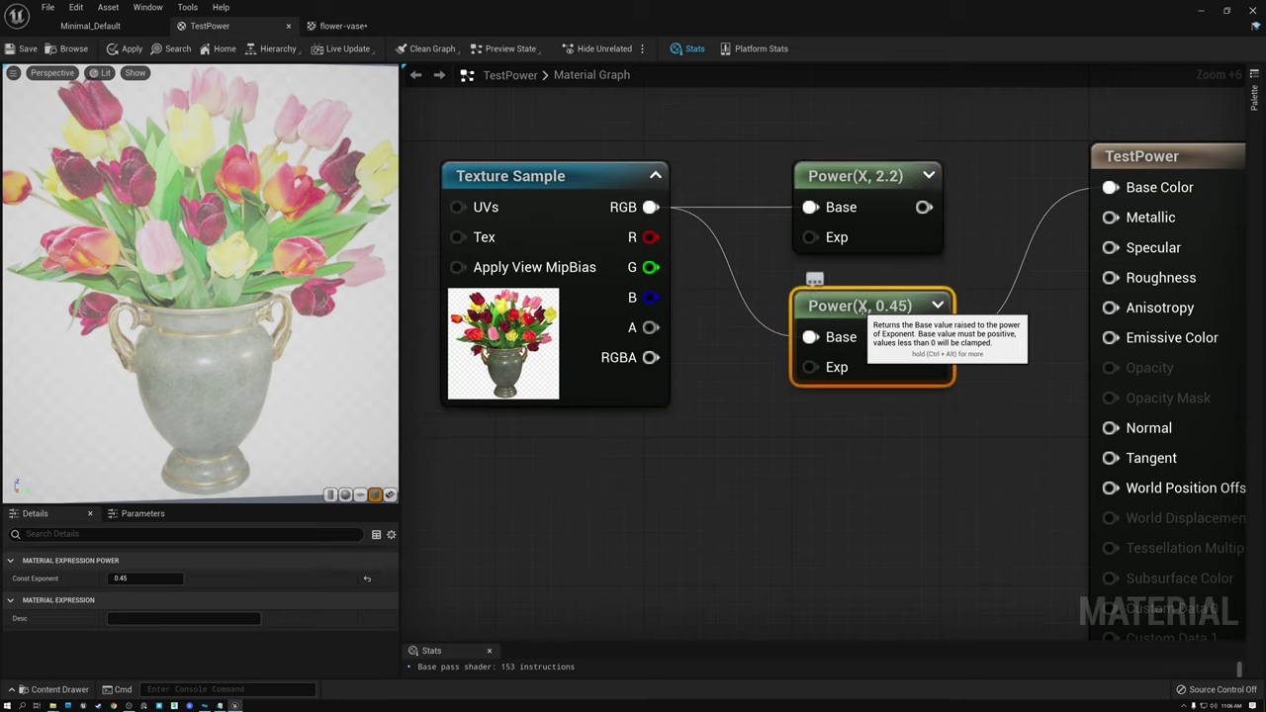
{"action": "left_click", "coordinate": [840, 430]}
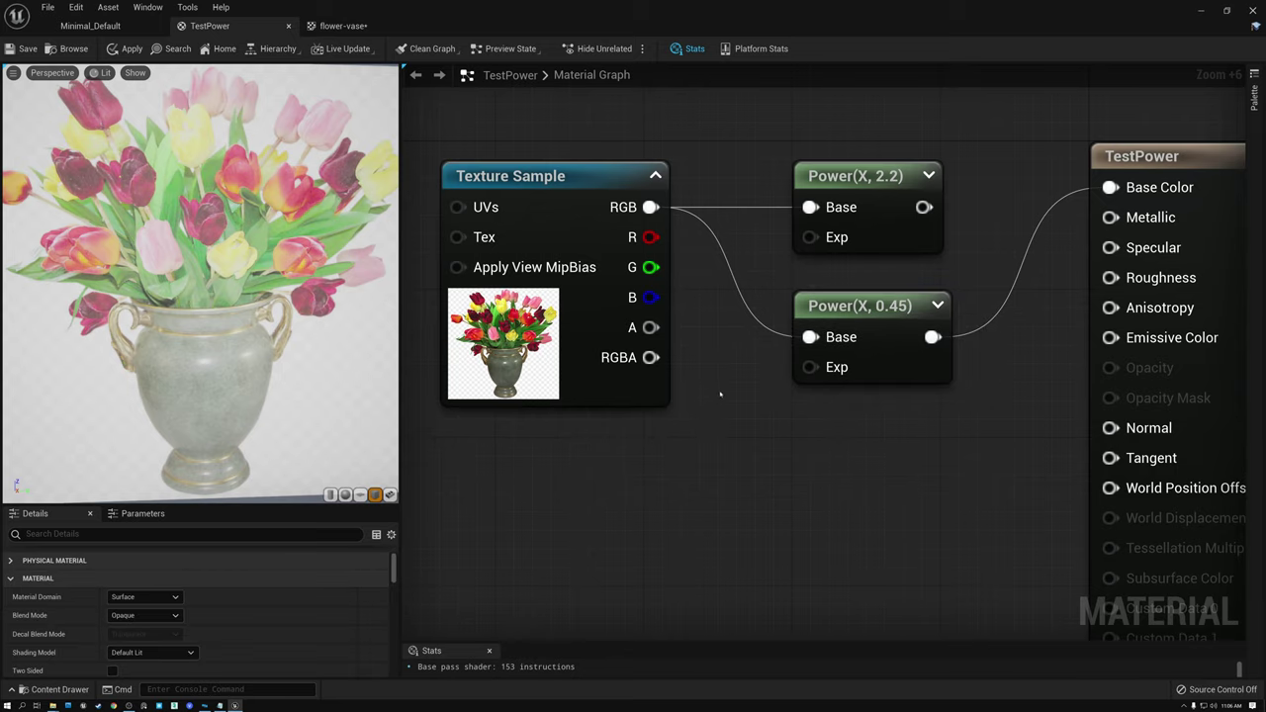